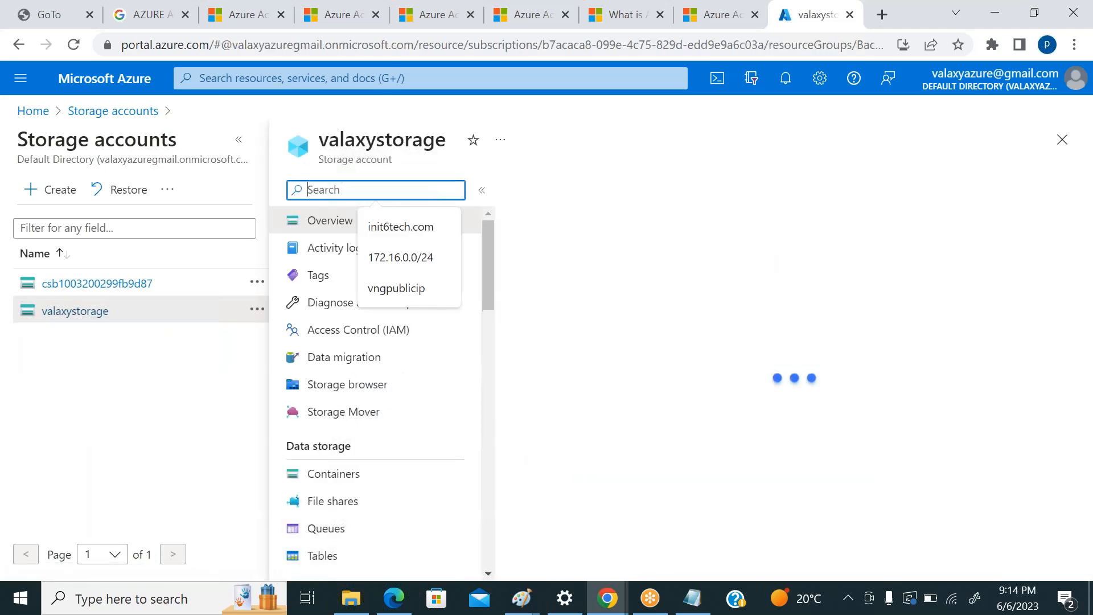
Open the Access Control (IAM) page of the valaxystorage account and review its access checks, role assignments, roles and deny assignments
{"action": "left_click", "coordinate": [360, 336]}
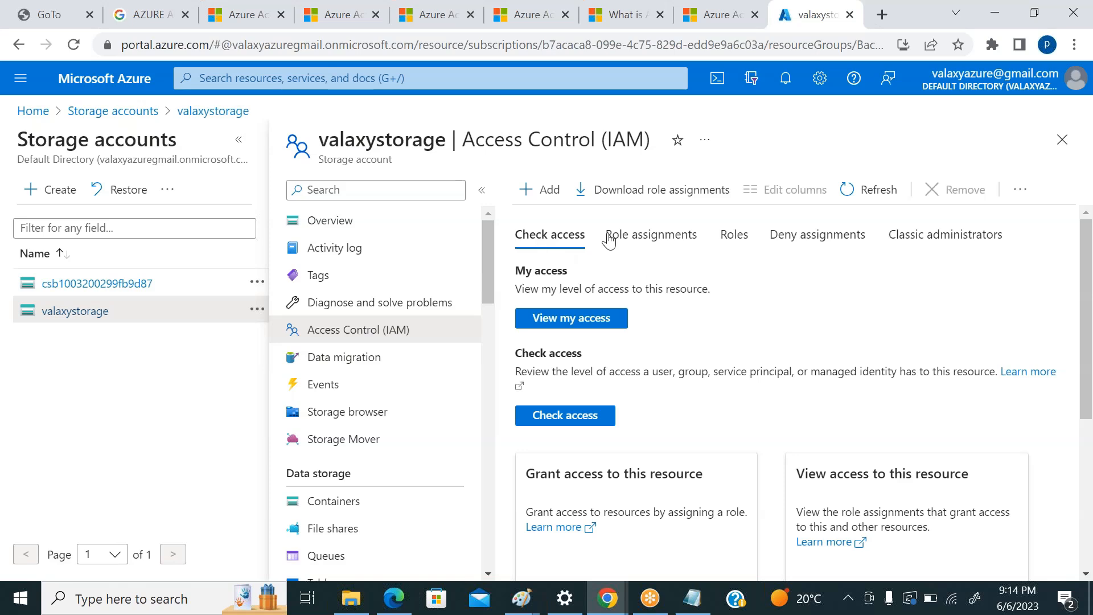
{"action": "left_click", "coordinate": [482, 192]}
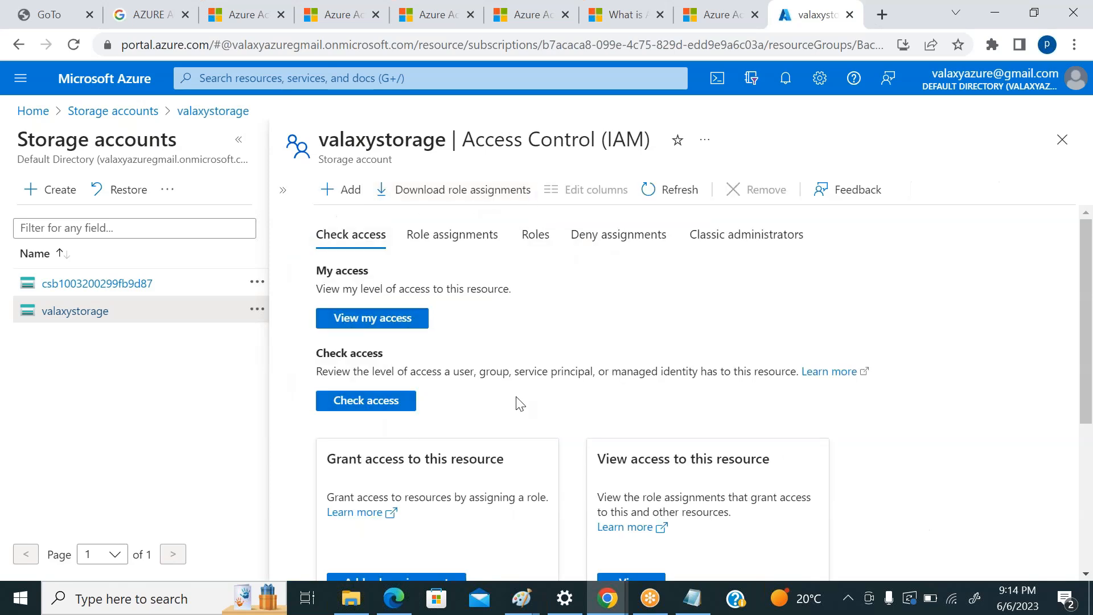
{"action": "scroll", "coordinate": [520, 404], "scroll_direction": "down", "scroll_amount": 5}
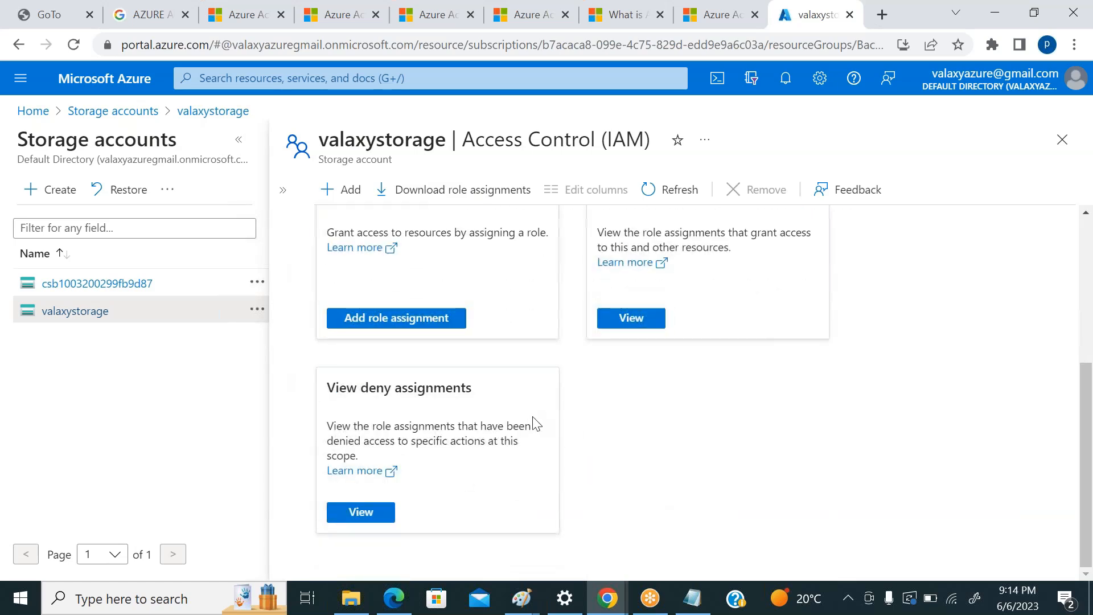
{"action": "scroll", "coordinate": [535, 423], "scroll_direction": "up", "scroll_amount": 5}
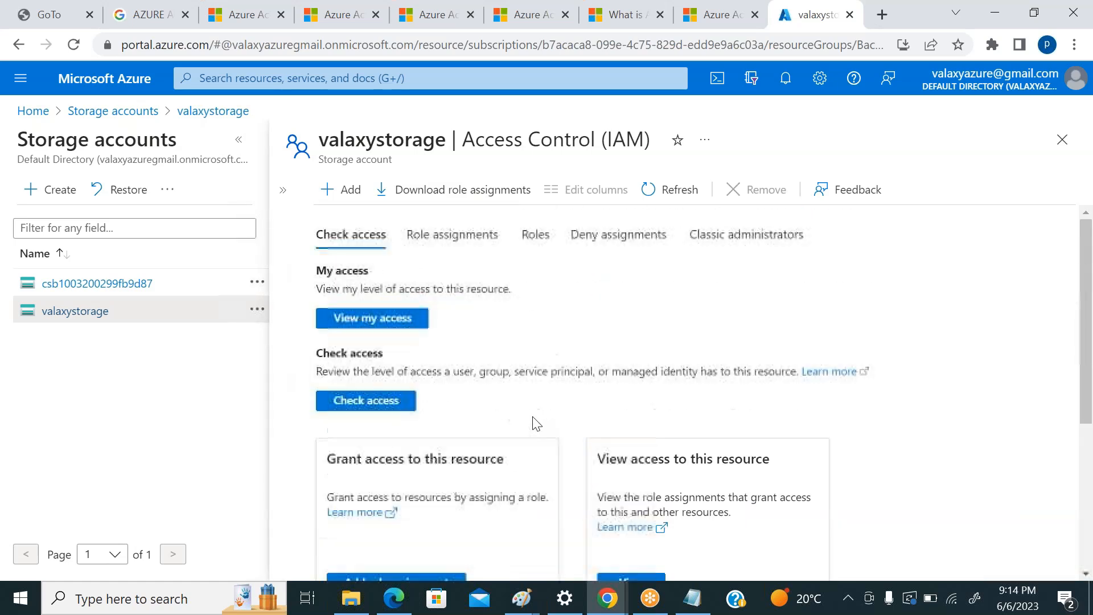
{"action": "left_click", "coordinate": [473, 241]}
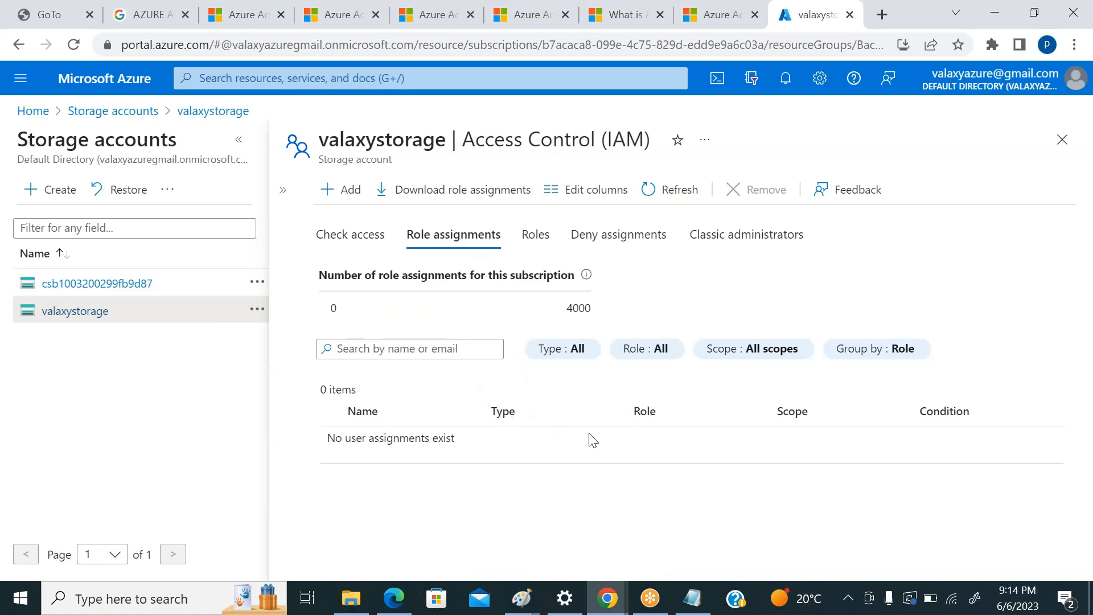
{"action": "left_click", "coordinate": [534, 235]}
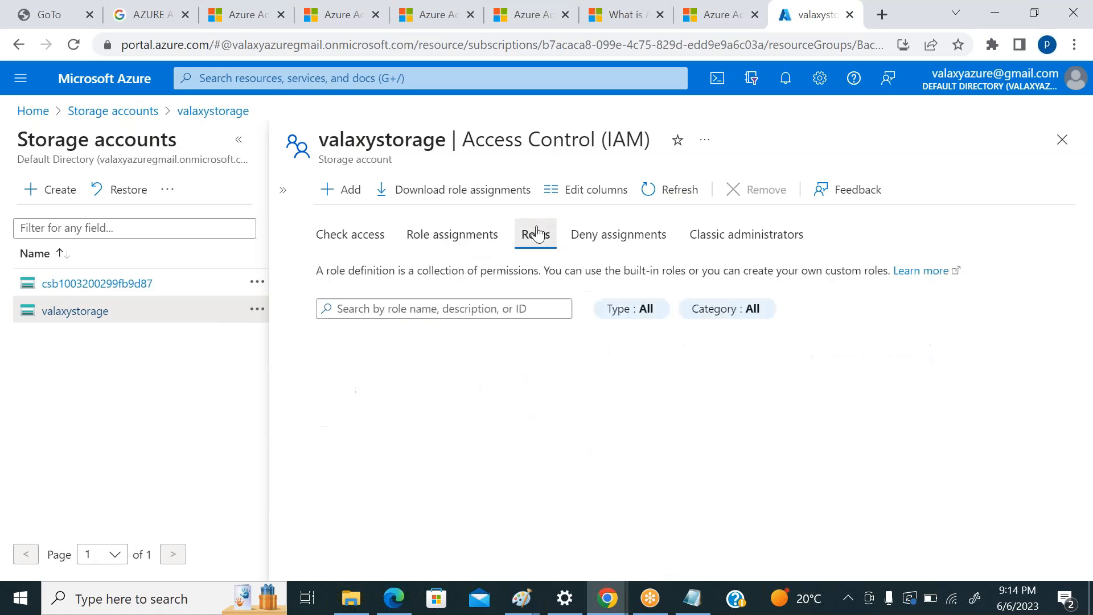
{"action": "left_click", "coordinate": [604, 240]}
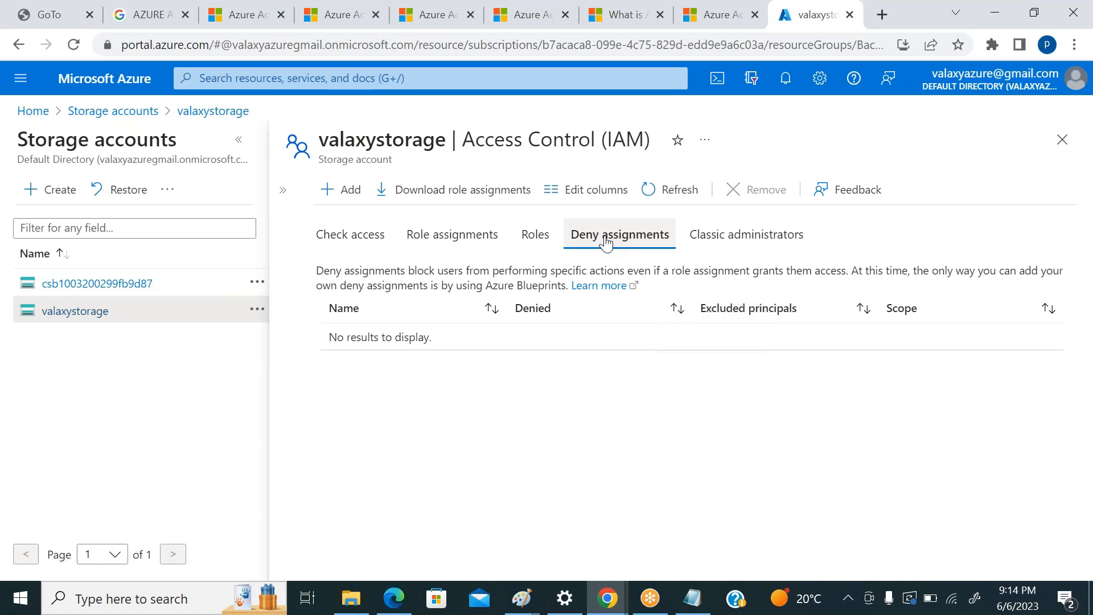
{"action": "left_click", "coordinate": [535, 242]}
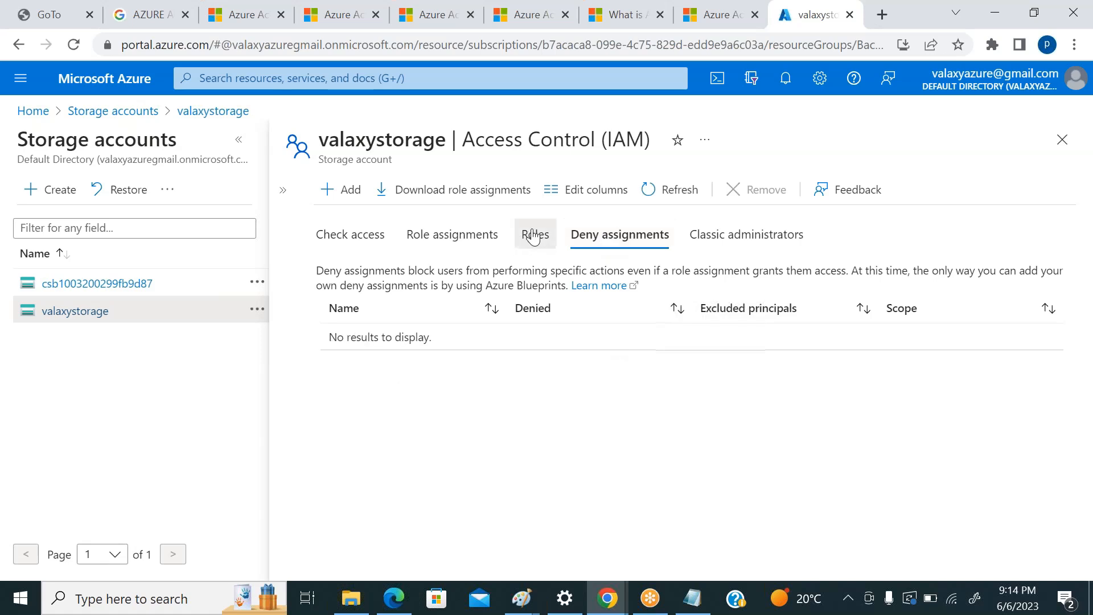
{"action": "left_click", "coordinate": [449, 241]}
{"action": "left_click", "coordinate": [349, 235]}
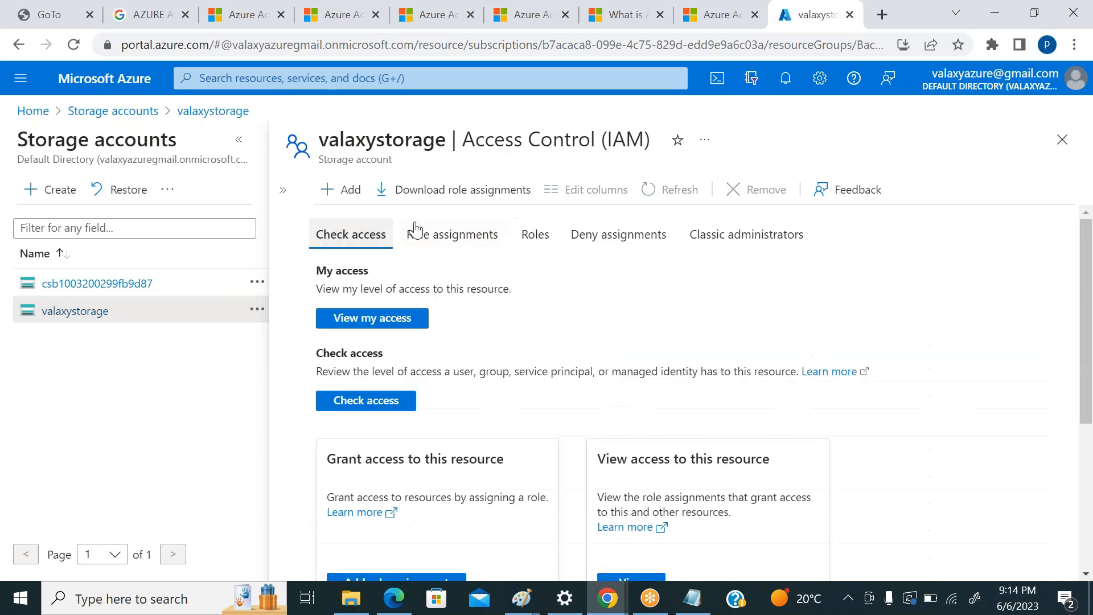
Review the access options for valaxystorage and start adding a role assignment to grant access to the storage account
{"action": "scroll", "coordinate": [808, 371], "scroll_direction": "down", "scroll_amount": 5}
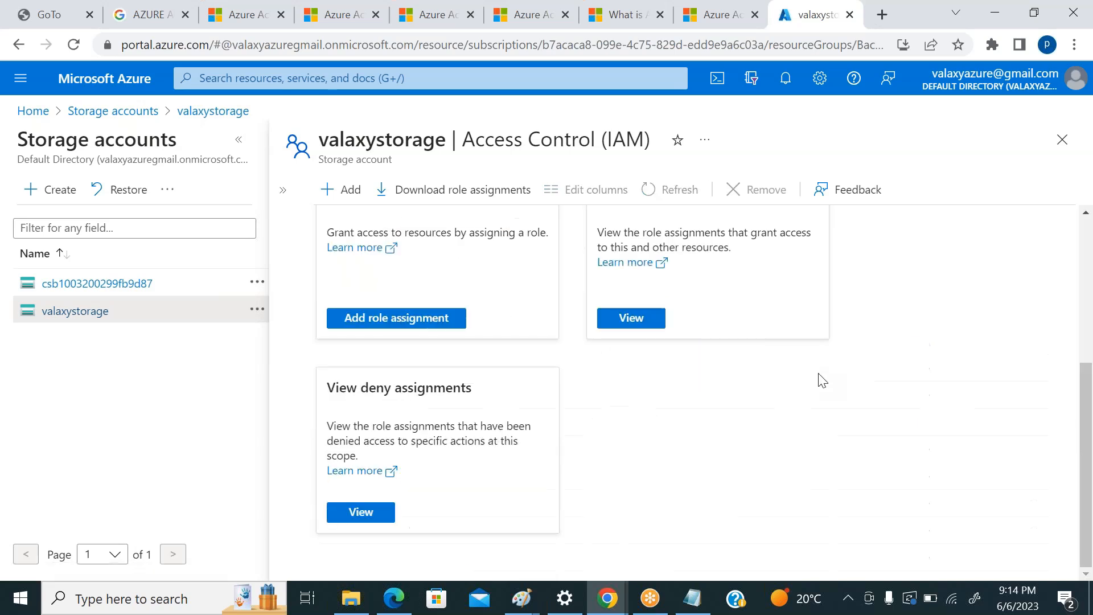
{"action": "scroll", "coordinate": [834, 407], "scroll_direction": "up", "scroll_amount": 3}
{"action": "scroll", "coordinate": [830, 404], "scroll_direction": "up", "scroll_amount": 1}
{"action": "scroll", "coordinate": [829, 405], "scroll_direction": "down", "scroll_amount": 1}
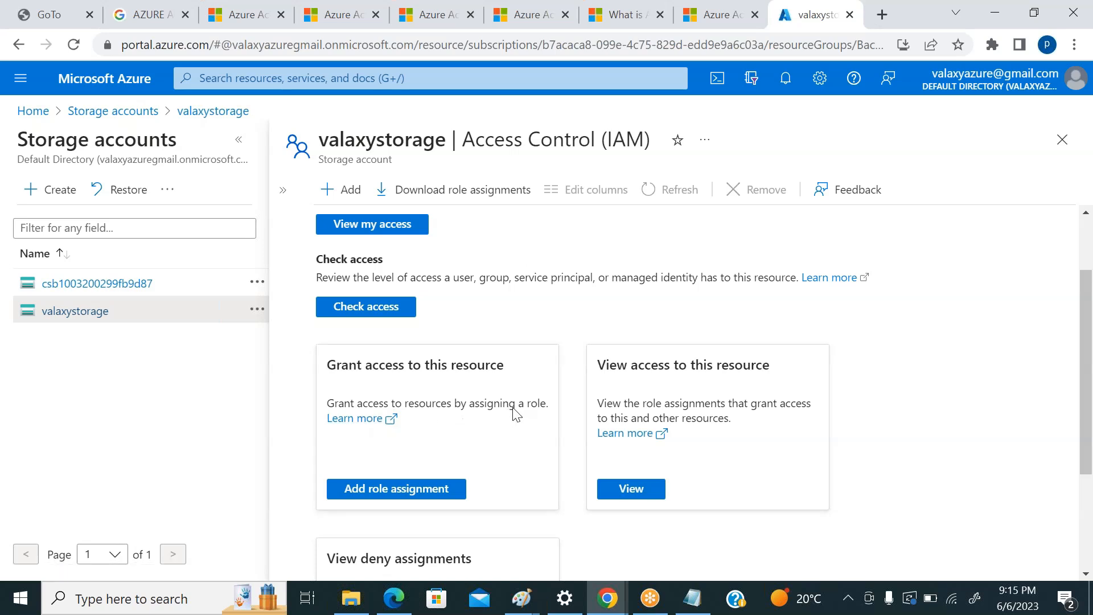
{"action": "scroll", "coordinate": [500, 418], "scroll_direction": "down", "scroll_amount": 2}
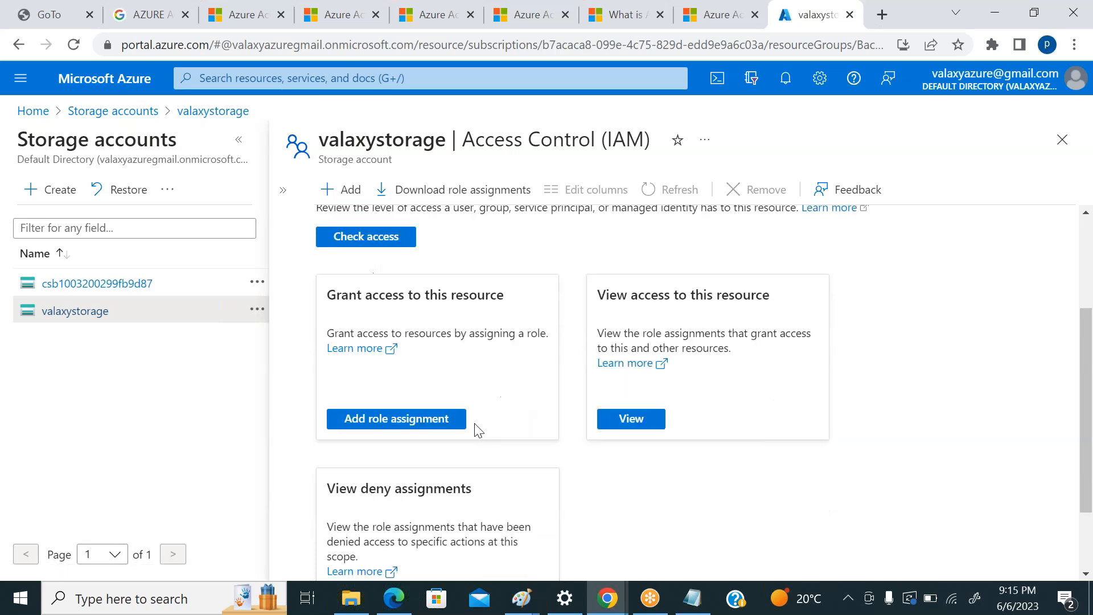
{"action": "left_click", "coordinate": [394, 405]}
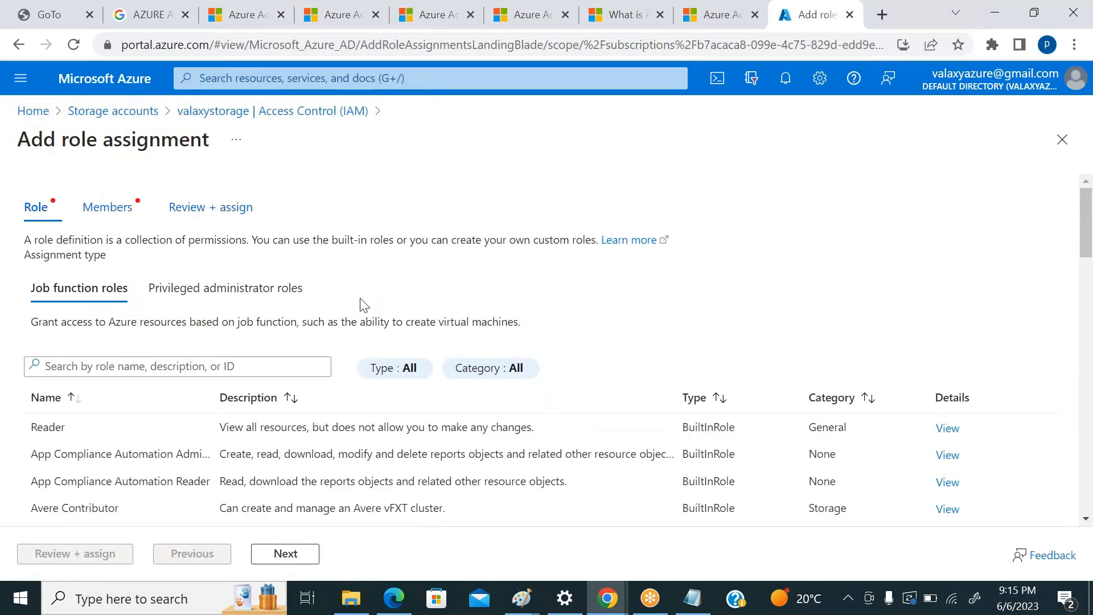
Examine the job function roles assignable on the storage account, including the storage blob, file, queue and table data roles
{"action": "scroll", "coordinate": [573, 290], "scroll_direction": "down", "scroll_amount": 5}
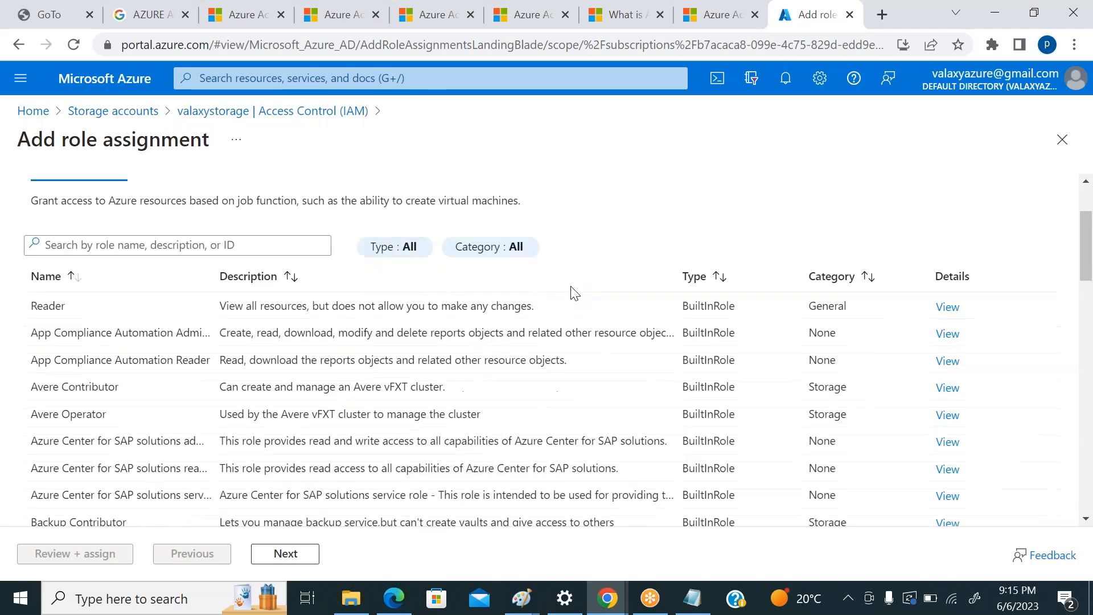
{"action": "scroll", "coordinate": [469, 312], "scroll_direction": "down", "scroll_amount": 3}
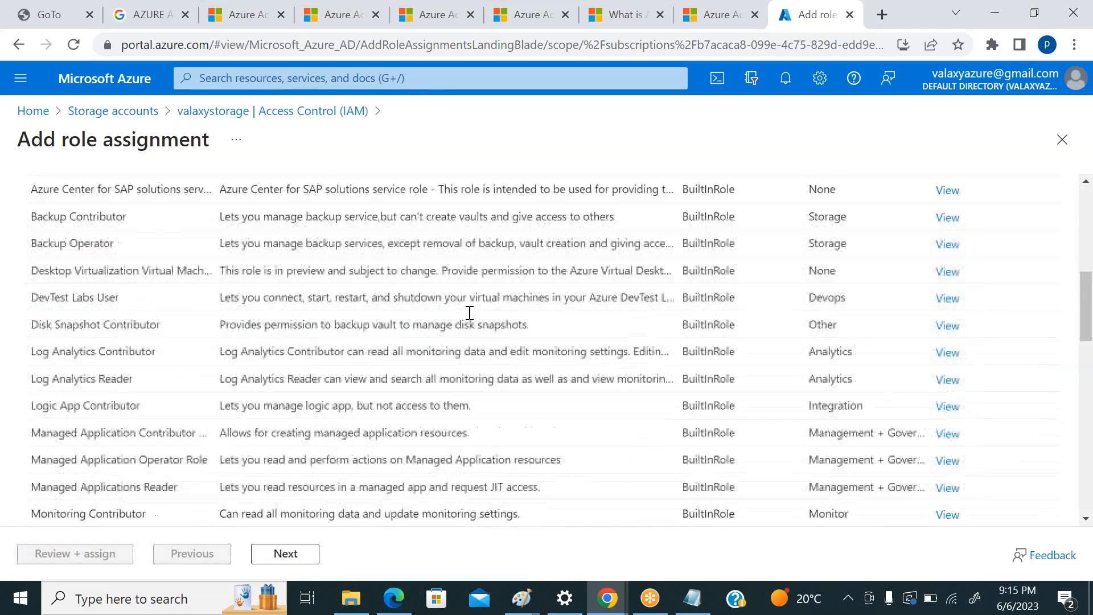
{"action": "scroll", "coordinate": [469, 312], "scroll_direction": "down", "scroll_amount": 14}
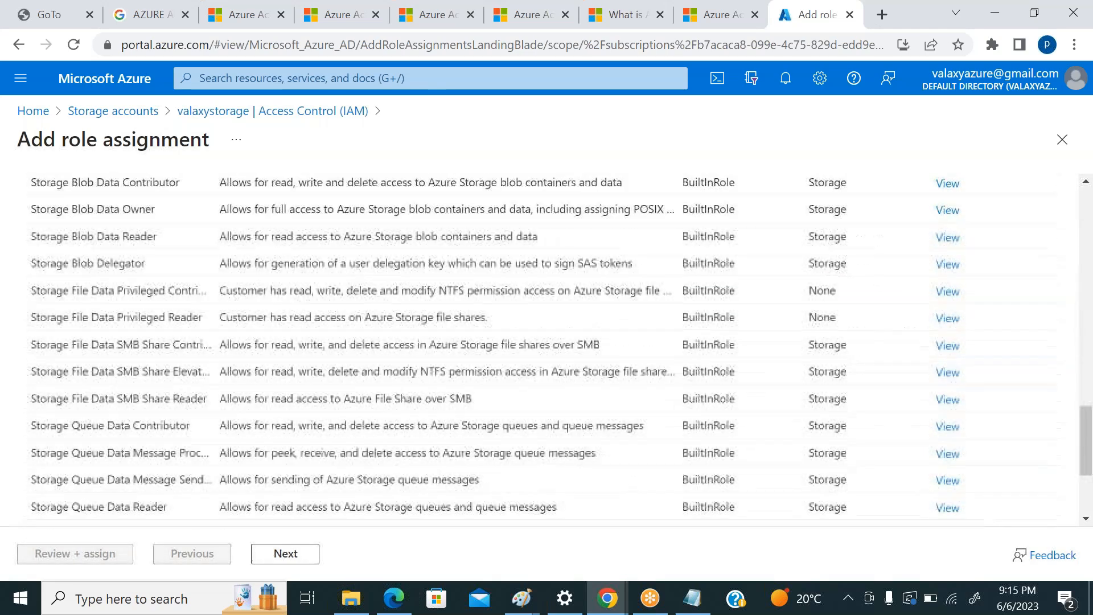
{"action": "scroll", "coordinate": [182, 384], "scroll_direction": "up", "scroll_amount": 14}
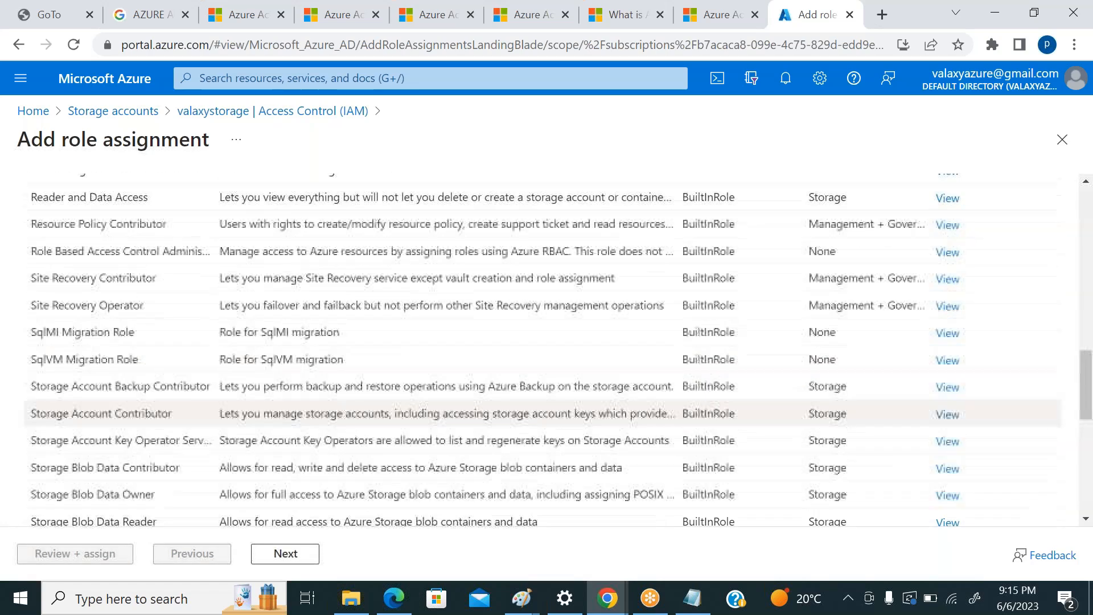
{"action": "scroll", "coordinate": [183, 385], "scroll_direction": "up", "scroll_amount": 4}
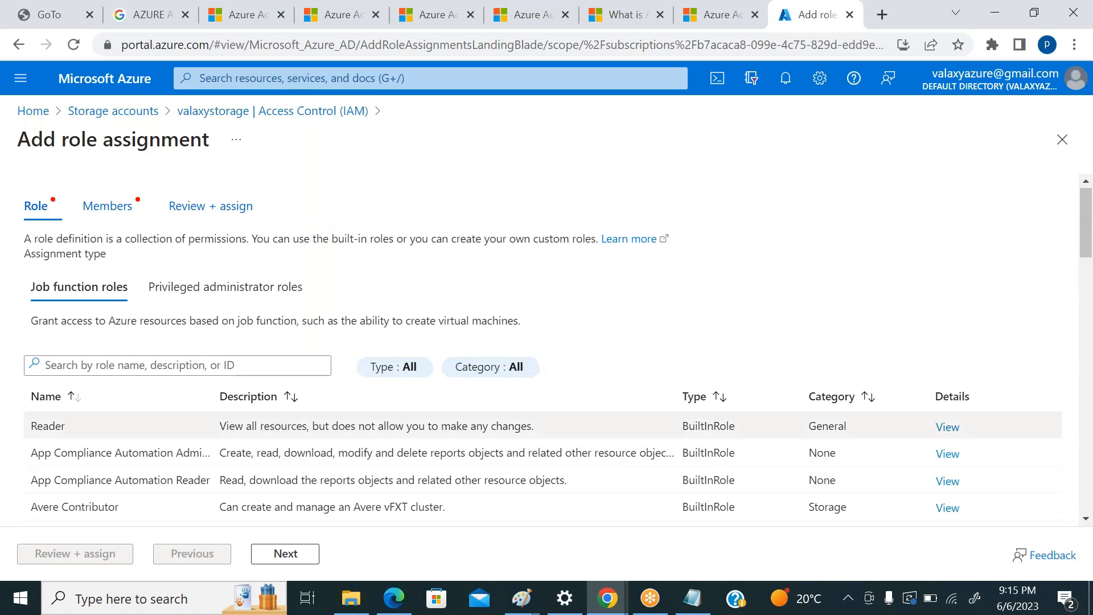
{"action": "scroll", "coordinate": [519, 405], "scroll_direction": "down", "scroll_amount": 10}
{"action": "scroll", "coordinate": [448, 408], "scroll_direction": "down", "scroll_amount": 3}
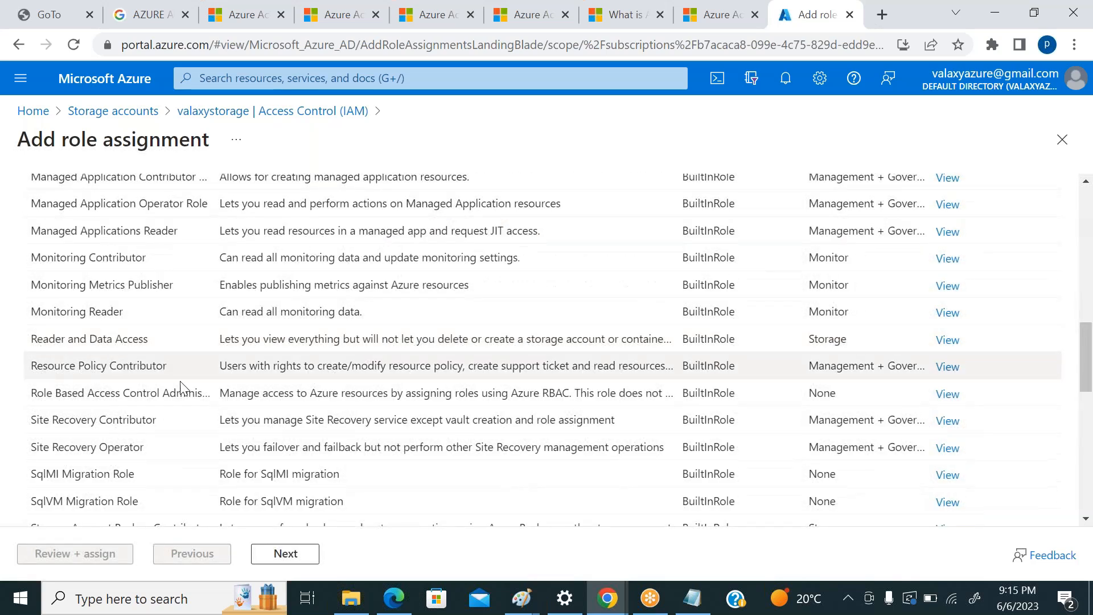
{"action": "scroll", "coordinate": [71, 405], "scroll_direction": "down", "scroll_amount": 2}
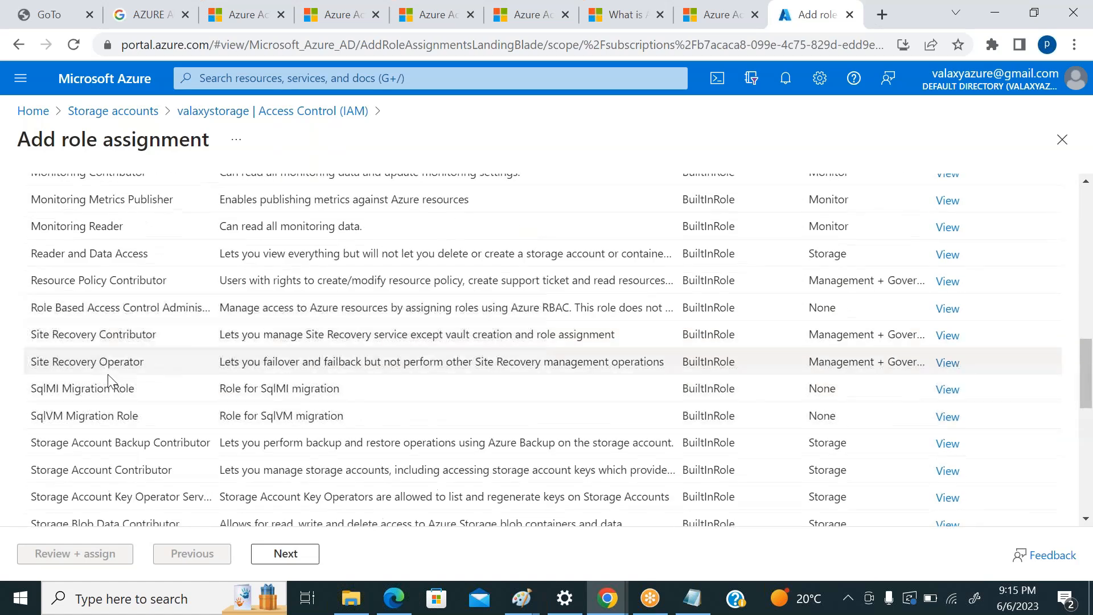
{"action": "scroll", "coordinate": [103, 368], "scroll_direction": "down", "scroll_amount": 3}
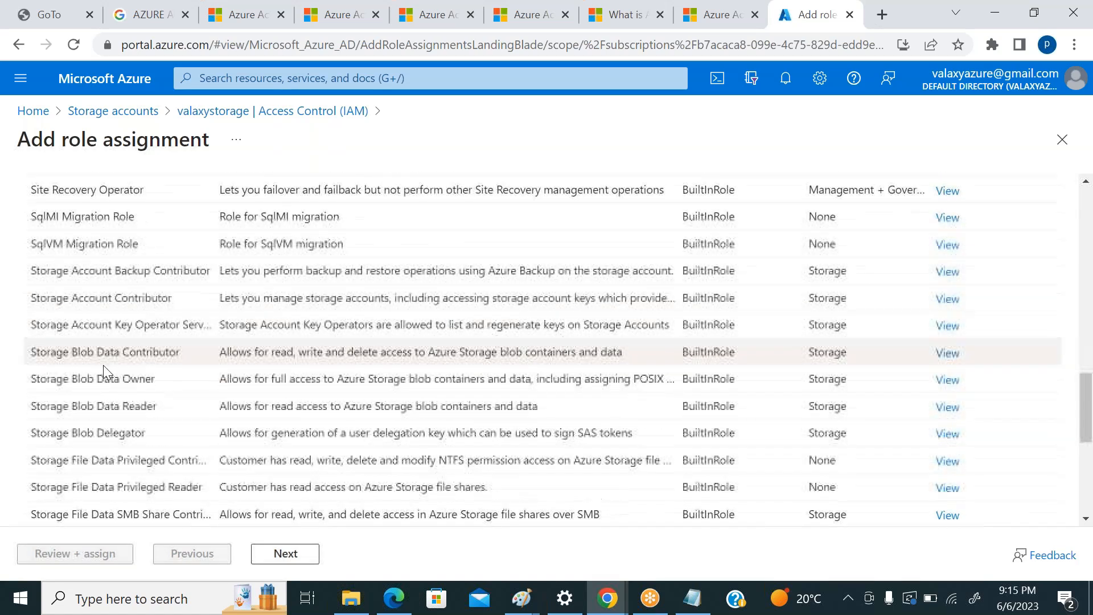
{"action": "scroll", "coordinate": [103, 369], "scroll_direction": "down", "scroll_amount": 2}
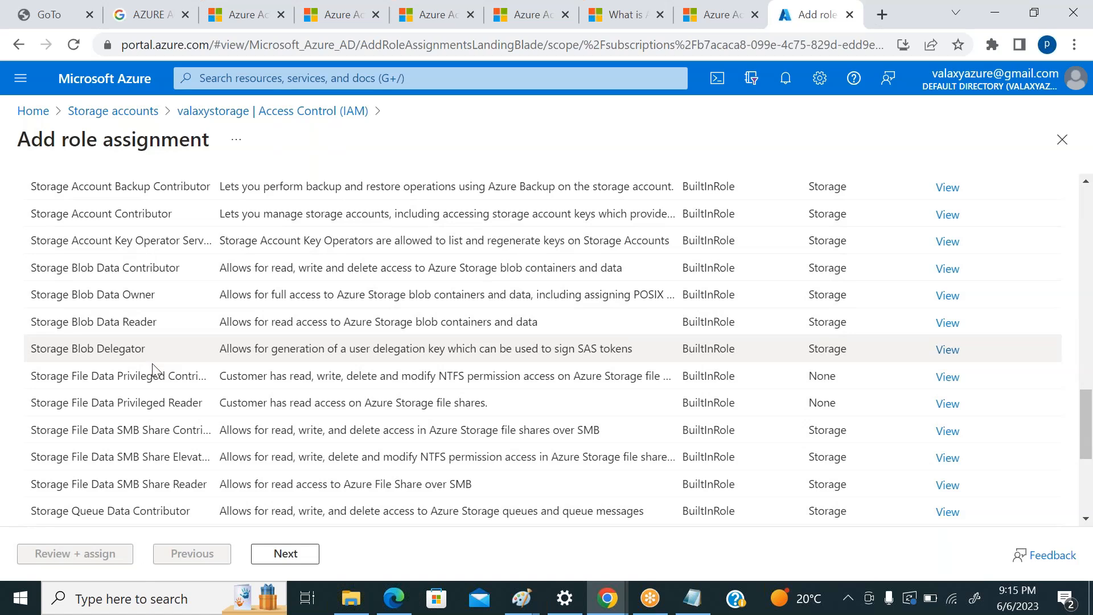
{"action": "scroll", "coordinate": [271, 375], "scroll_direction": "down", "scroll_amount": 3}
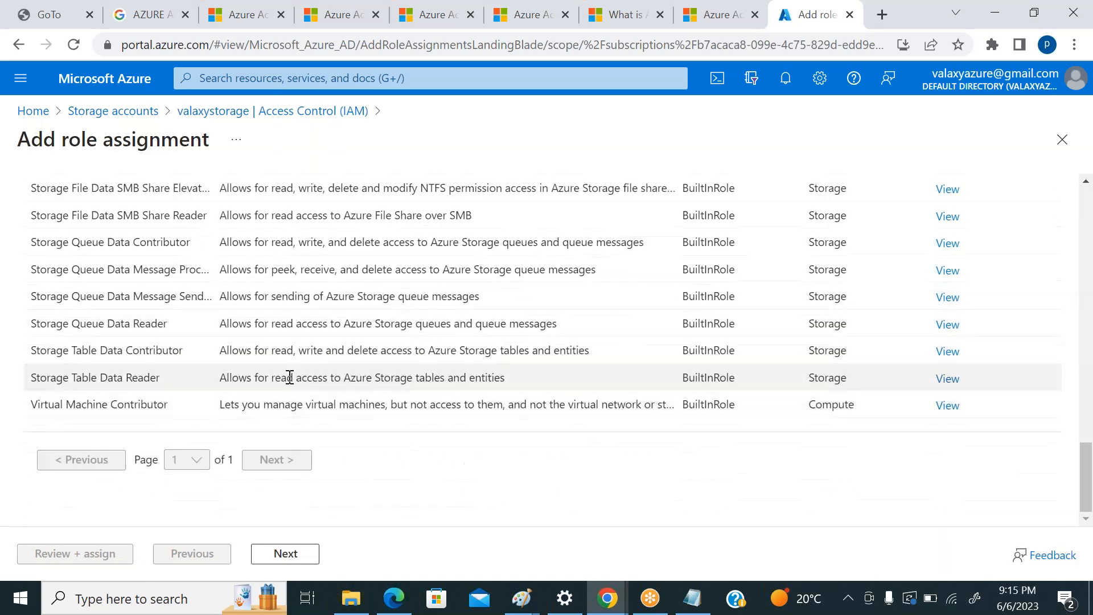
{"action": "scroll", "coordinate": [289, 380], "scroll_direction": "up", "scroll_amount": 15}
{"action": "scroll", "coordinate": [294, 386], "scroll_direction": "up", "scroll_amount": 10}
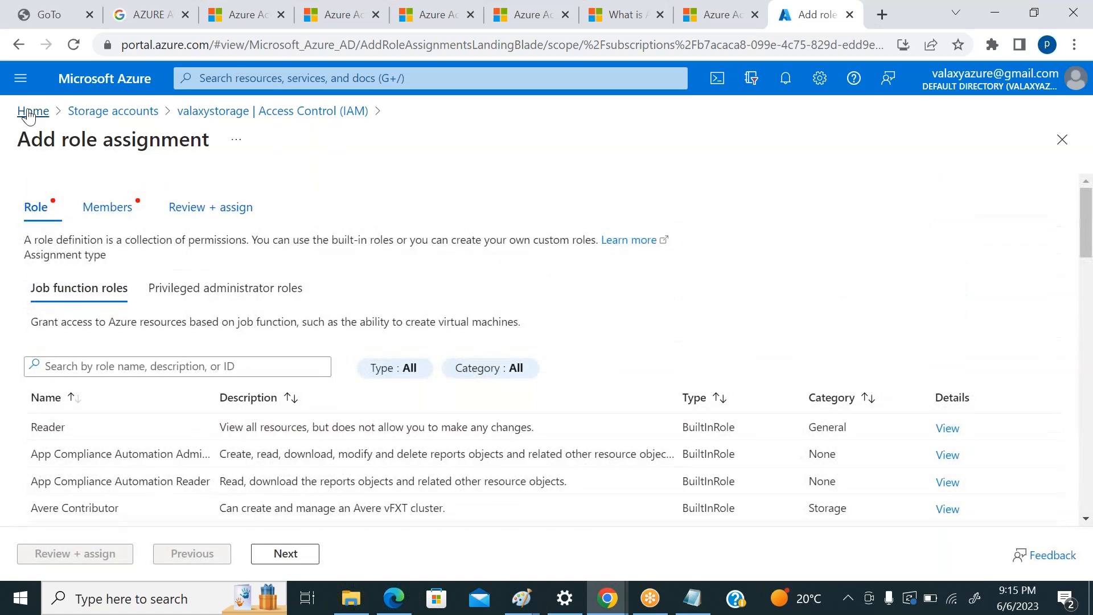
Open the Access control (IAM) page of Azure subscription 1 and look over its options for adding and viewing access
{"action": "left_click", "coordinate": [33, 111]}
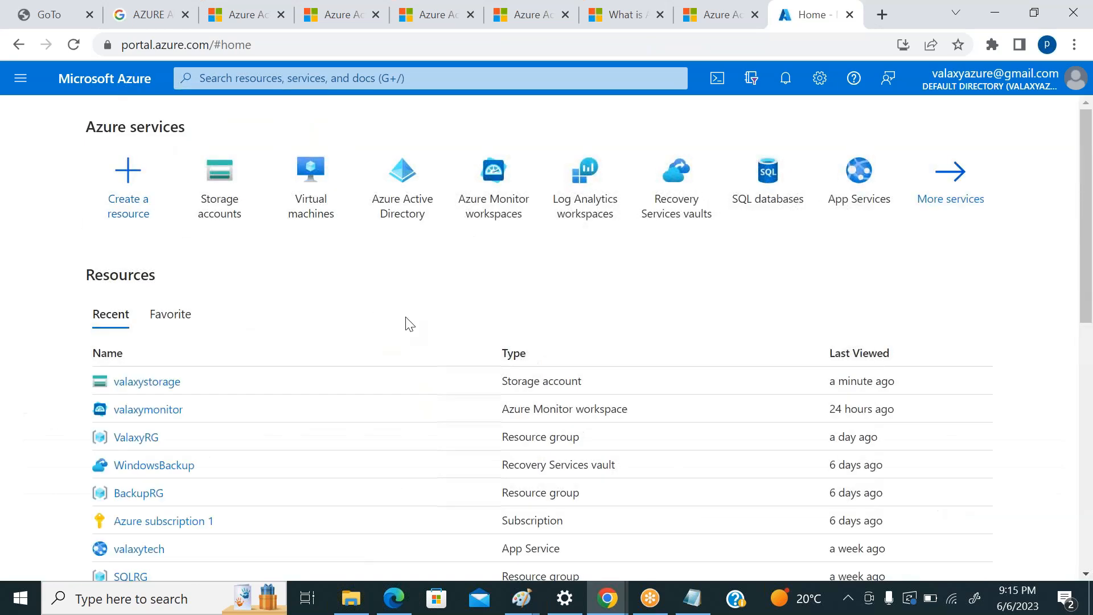
{"action": "scroll", "coordinate": [403, 327], "scroll_direction": "down", "scroll_amount": 2}
{"action": "left_click", "coordinate": [151, 438]}
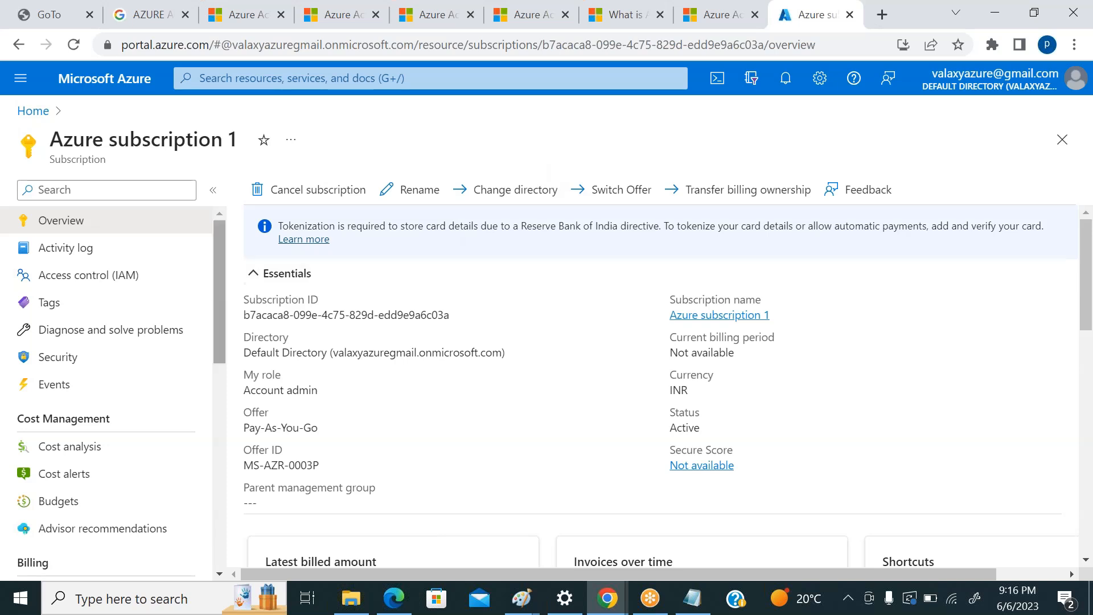
{"action": "left_click", "coordinate": [78, 275]}
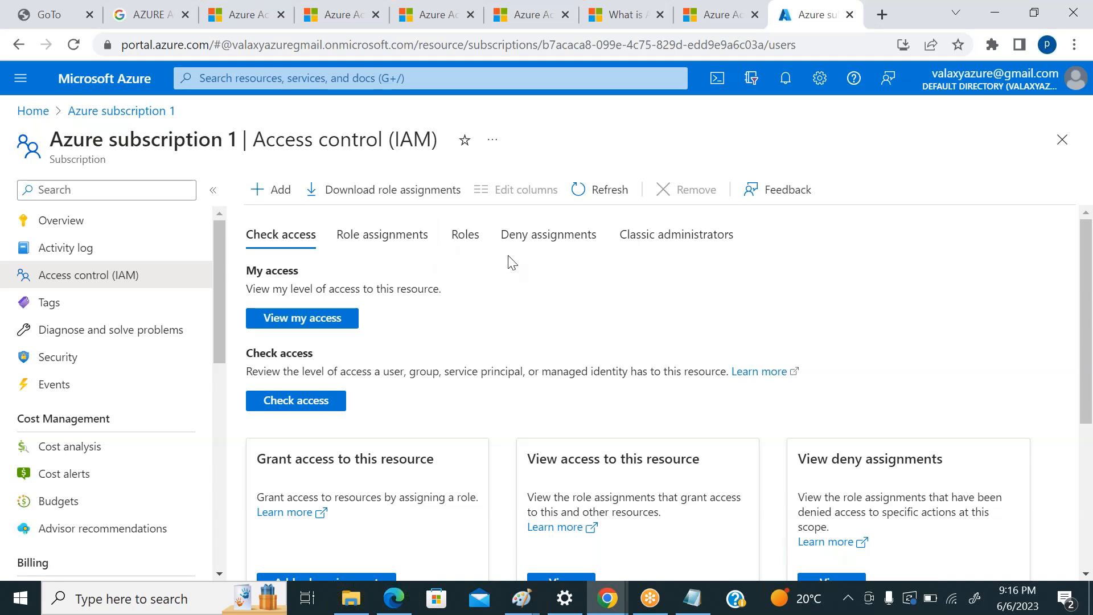
{"action": "left_click", "coordinate": [262, 191]}
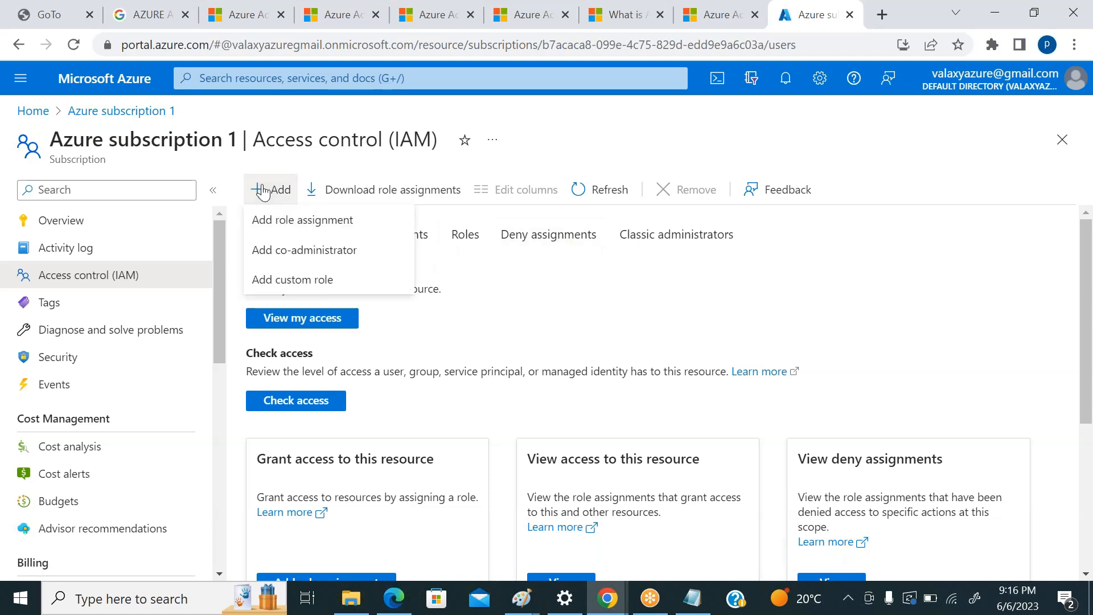
{"action": "left_click", "coordinate": [532, 292]}
{"action": "scroll", "coordinate": [532, 324], "scroll_direction": "down", "scroll_amount": 5}
{"action": "scroll", "coordinate": [424, 327], "scroll_direction": "up", "scroll_amount": 5}
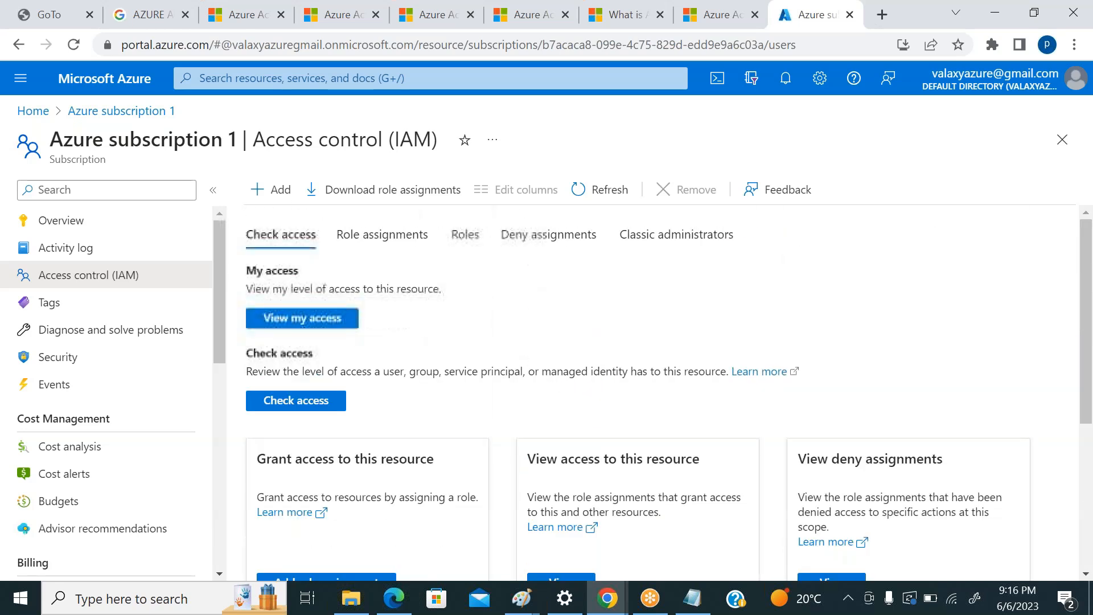
Start a role assignment for Azure subscription 1 and examine the job function roles available at subscription level
{"action": "left_click", "coordinate": [265, 189]}
{"action": "left_click", "coordinate": [309, 223]}
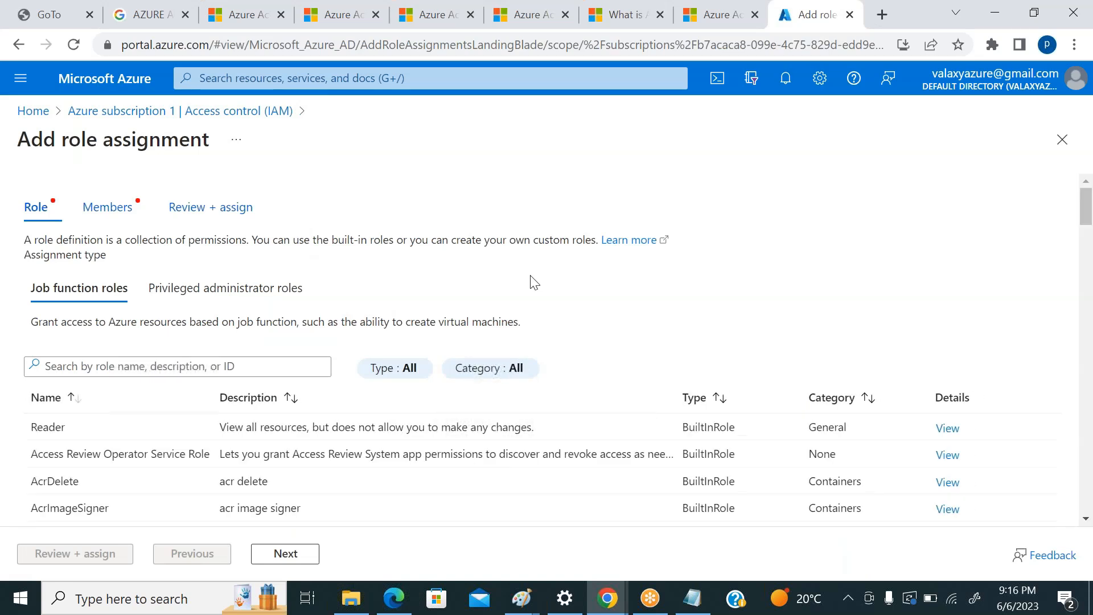
{"action": "scroll", "coordinate": [534, 283], "scroll_direction": "down", "scroll_amount": 2}
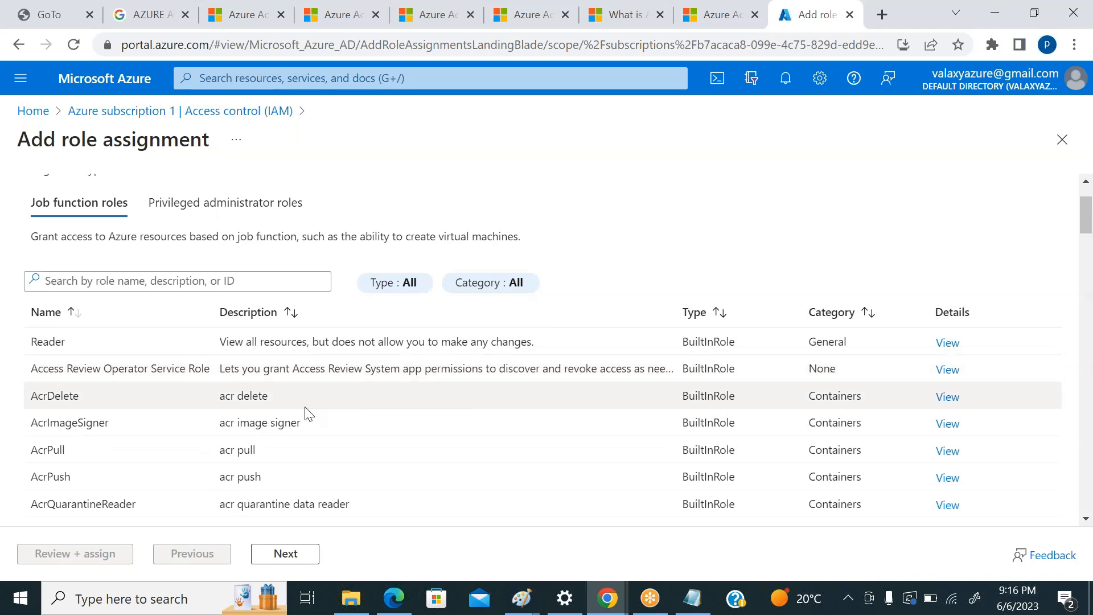
{"action": "scroll", "coordinate": [266, 385], "scroll_direction": "down", "scroll_amount": 10}
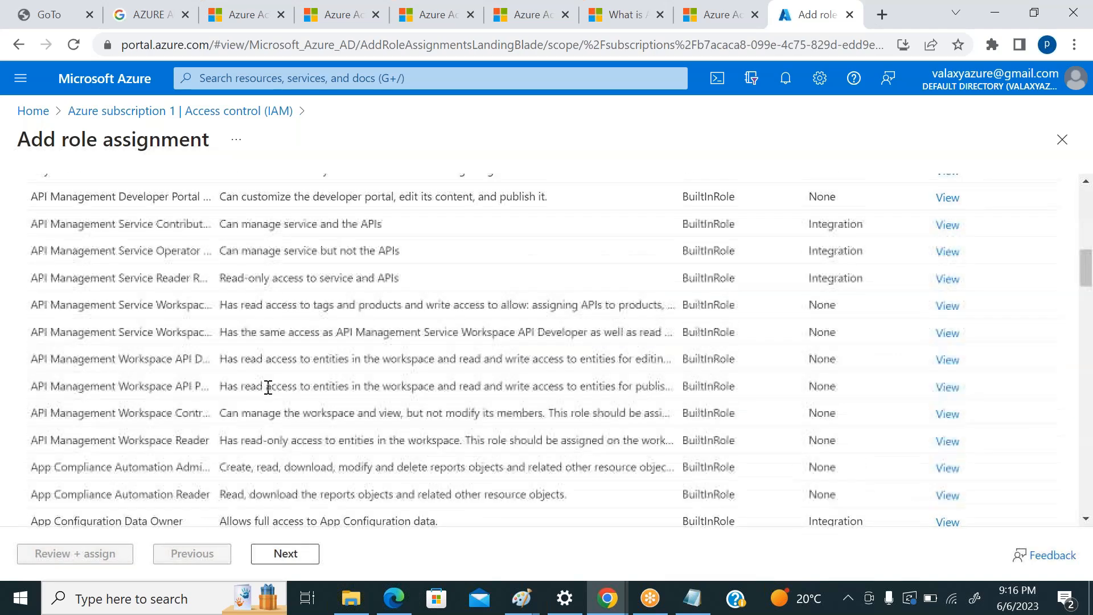
{"action": "scroll", "coordinate": [267, 387], "scroll_direction": "down", "scroll_amount": 15}
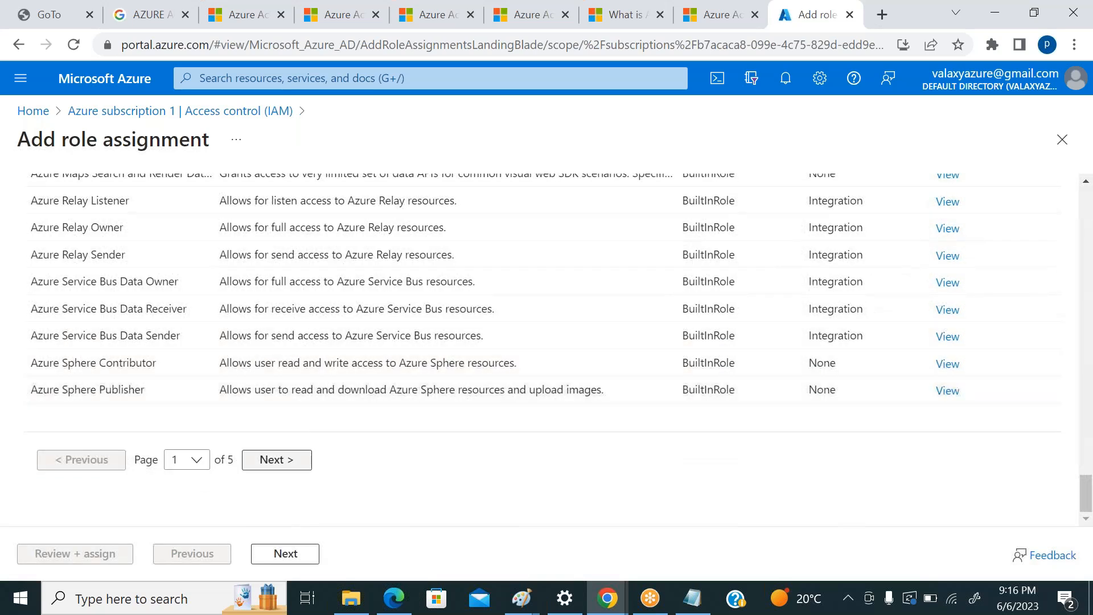
{"action": "scroll", "coordinate": [147, 415], "scroll_direction": "up", "scroll_amount": 10}
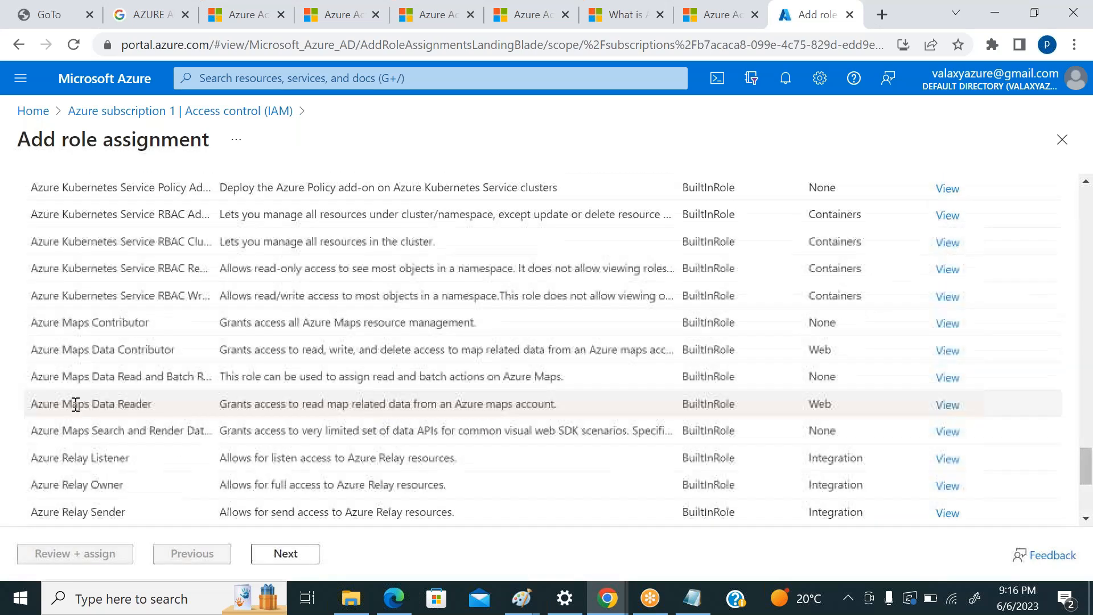
{"action": "scroll", "coordinate": [117, 449], "scroll_direction": "up", "scroll_amount": 8}
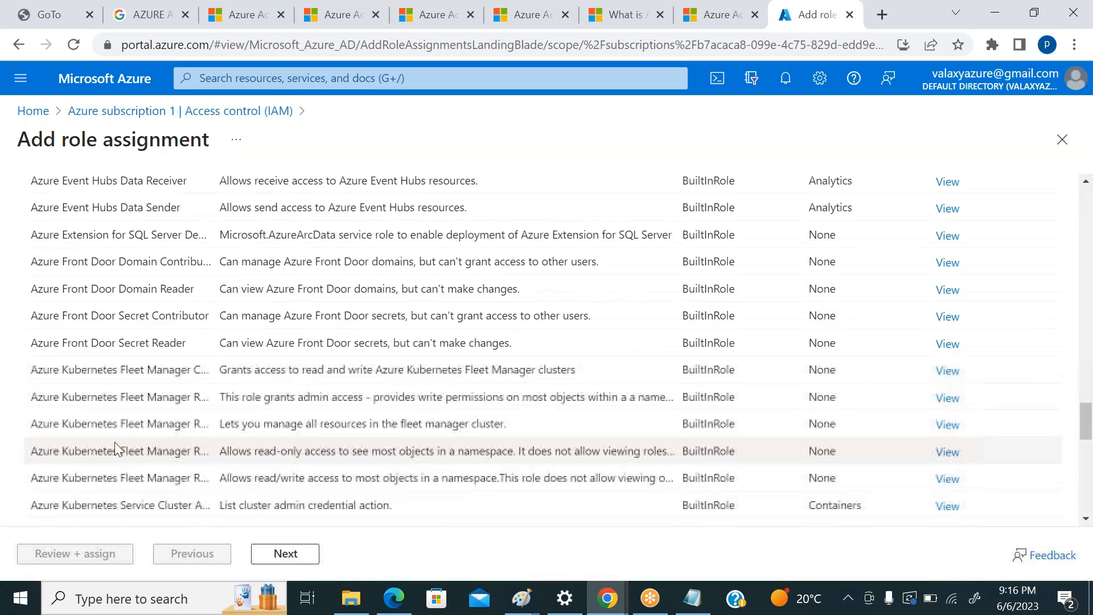
Examine the first two pages of job function roles assignable at subscription level for Azure subscription 1
{"action": "scroll", "coordinate": [83, 404], "scroll_direction": "up", "scroll_amount": 6}
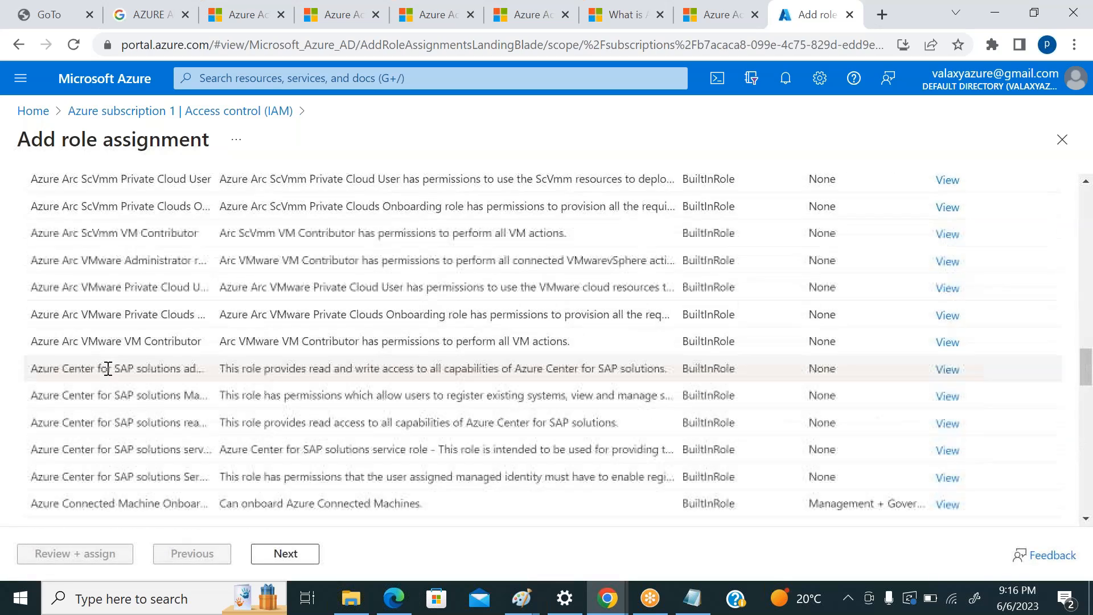
{"action": "scroll", "coordinate": [115, 343], "scroll_direction": "up", "scroll_amount": 5}
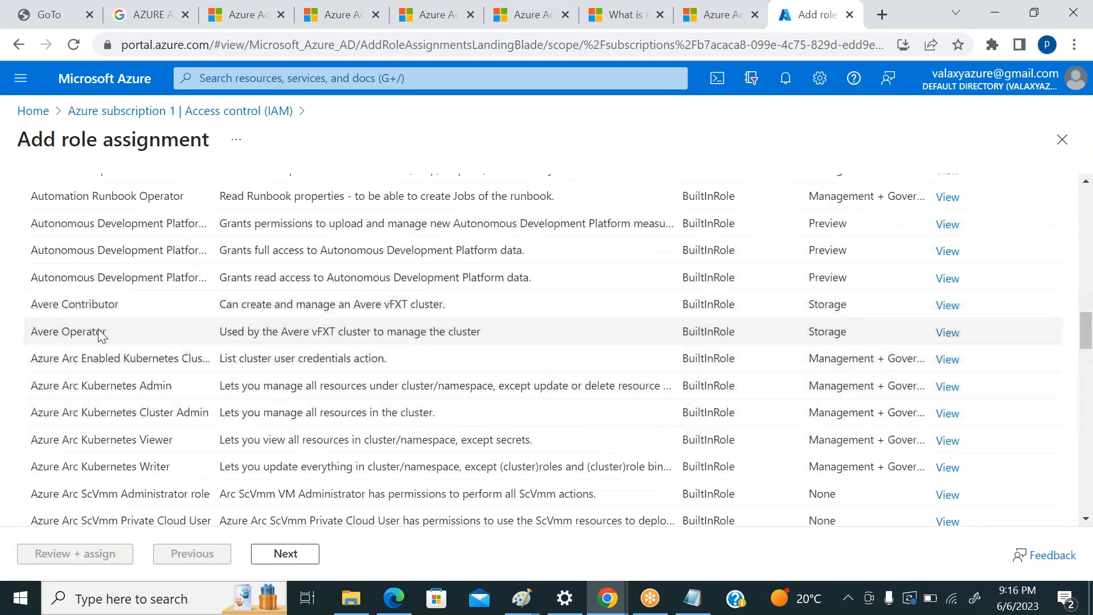
{"action": "scroll", "coordinate": [136, 329], "scroll_direction": "up", "scroll_amount": 3}
{"action": "scroll", "coordinate": [102, 334], "scroll_direction": "up", "scroll_amount": 5}
{"action": "scroll", "coordinate": [126, 343], "scroll_direction": "up", "scroll_amount": 15}
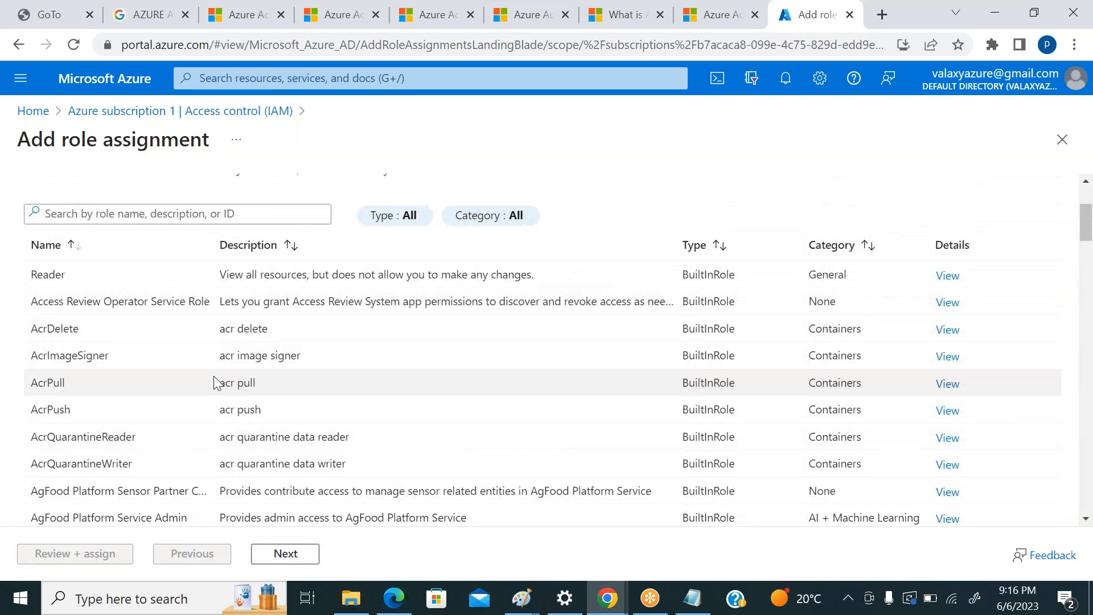
{"action": "scroll", "coordinate": [214, 381], "scroll_direction": "down", "scroll_amount": 1}
{"action": "scroll", "coordinate": [213, 376], "scroll_direction": "down", "scroll_amount": 20}
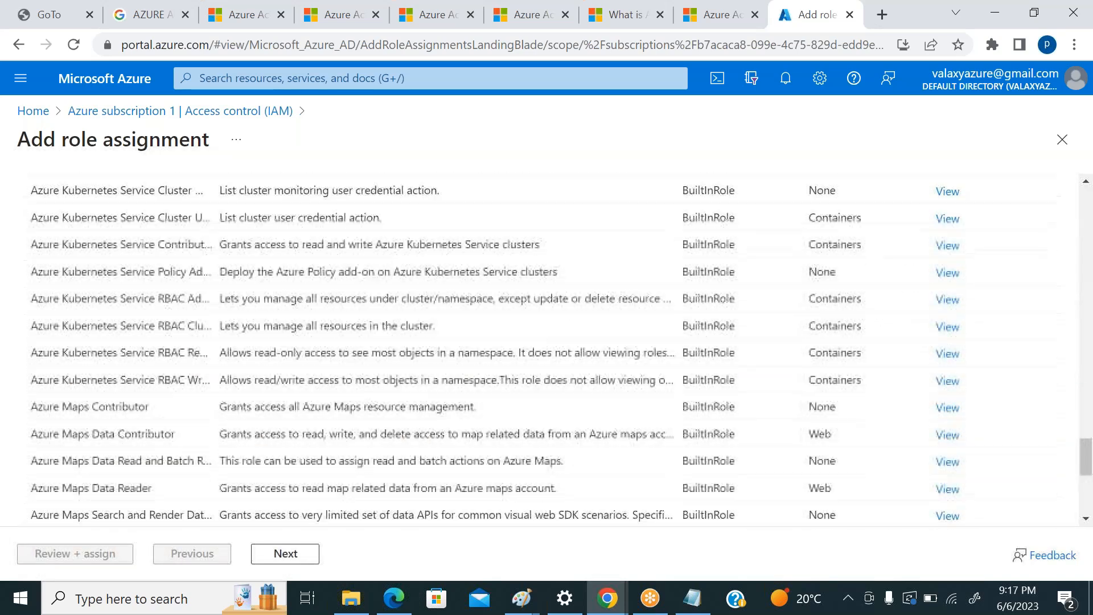
{"action": "left_click", "coordinate": [280, 459]}
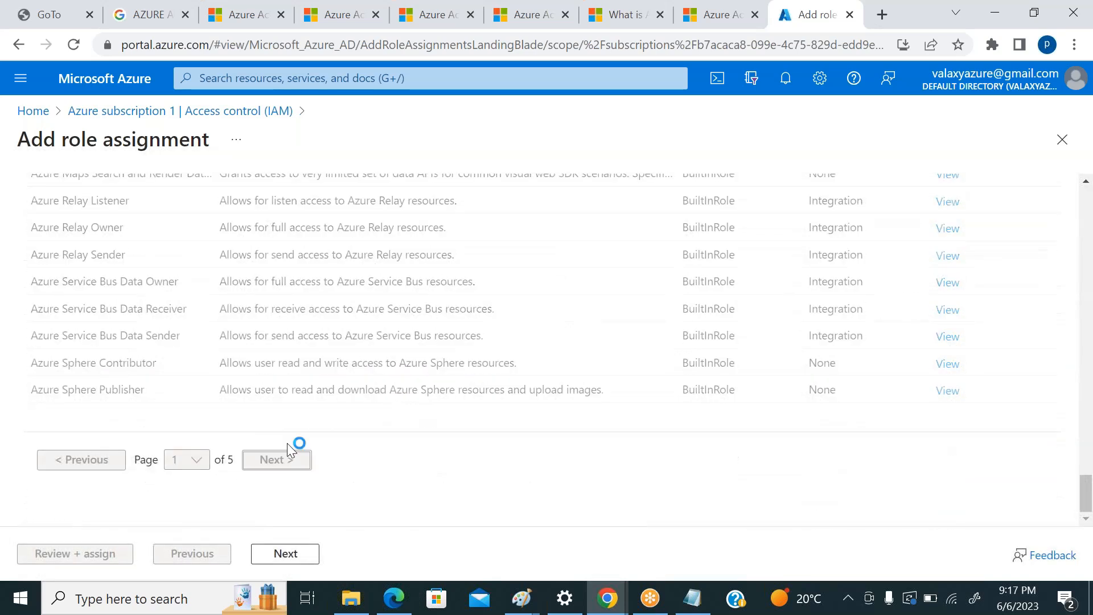
{"action": "scroll", "coordinate": [121, 386], "scroll_direction": "up", "scroll_amount": 20}
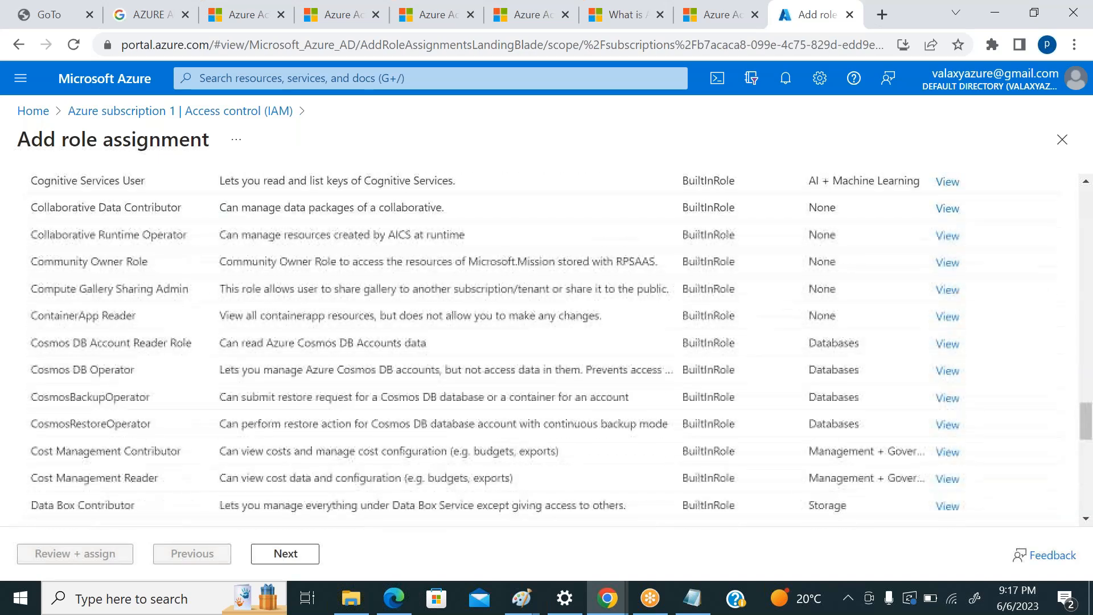
{"action": "scroll", "coordinate": [120, 387], "scroll_direction": "up", "scroll_amount": 15}
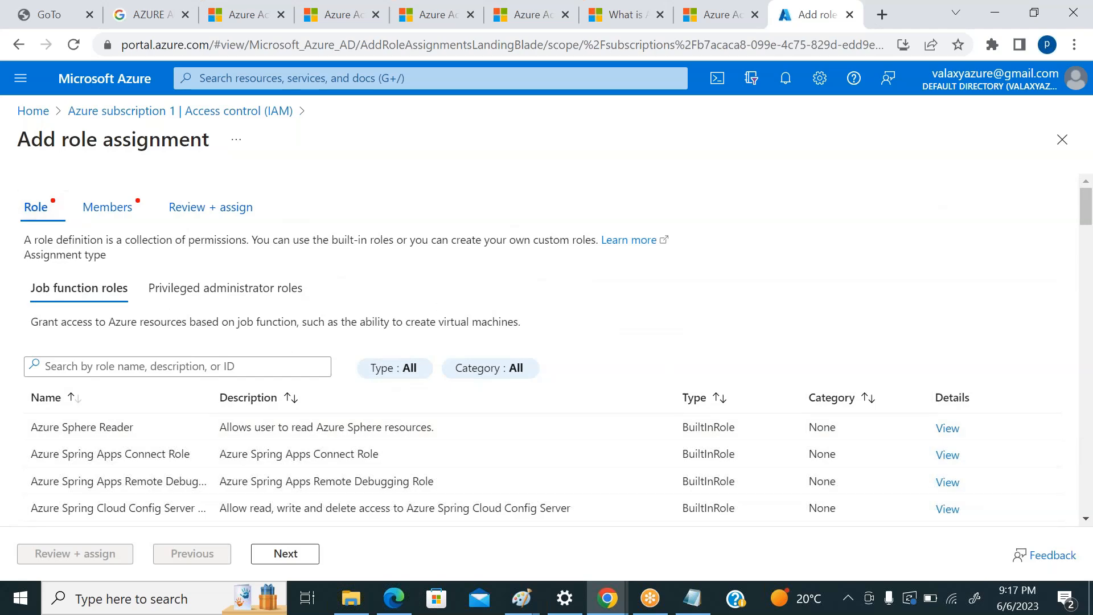
{"action": "scroll", "coordinate": [281, 343], "scroll_direction": "down", "scroll_amount": 9}
{"action": "scroll", "coordinate": [445, 393], "scroll_direction": "up", "scroll_amount": 4}
{"action": "scroll", "coordinate": [445, 393], "scroll_direction": "down", "scroll_amount": 20}
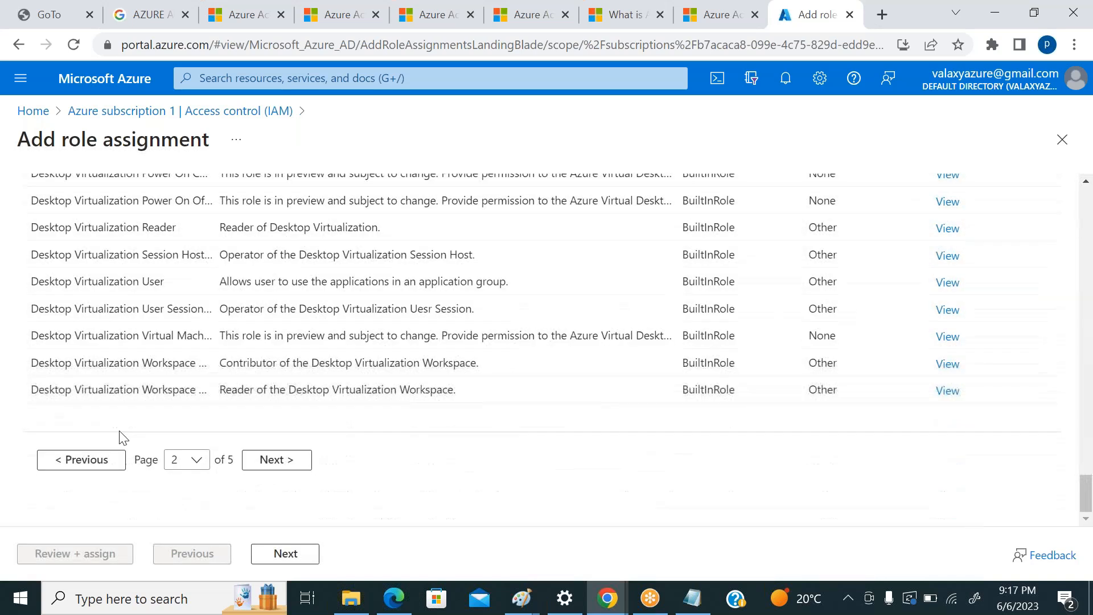
Return to the first page of job function roles and review the Reader and container registry roles listed there
{"action": "left_click", "coordinate": [80, 461]}
{"action": "scroll", "coordinate": [510, 429], "scroll_direction": "up", "scroll_amount": 20}
{"action": "scroll", "coordinate": [463, 424], "scroll_direction": "up", "scroll_amount": 20}
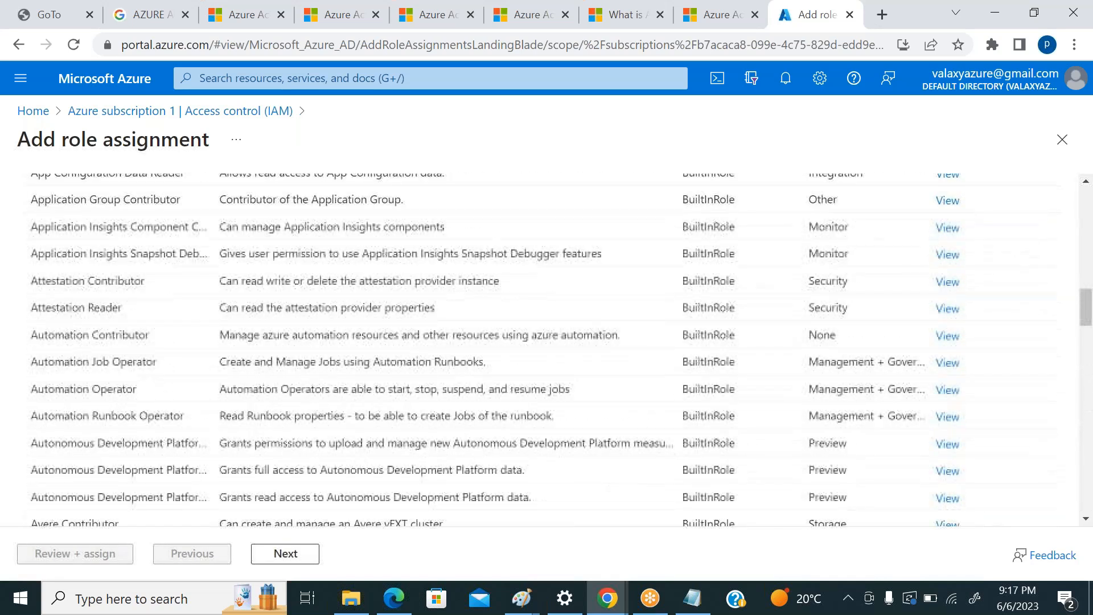
{"action": "scroll", "coordinate": [109, 366], "scroll_direction": "down", "scroll_amount": 2}
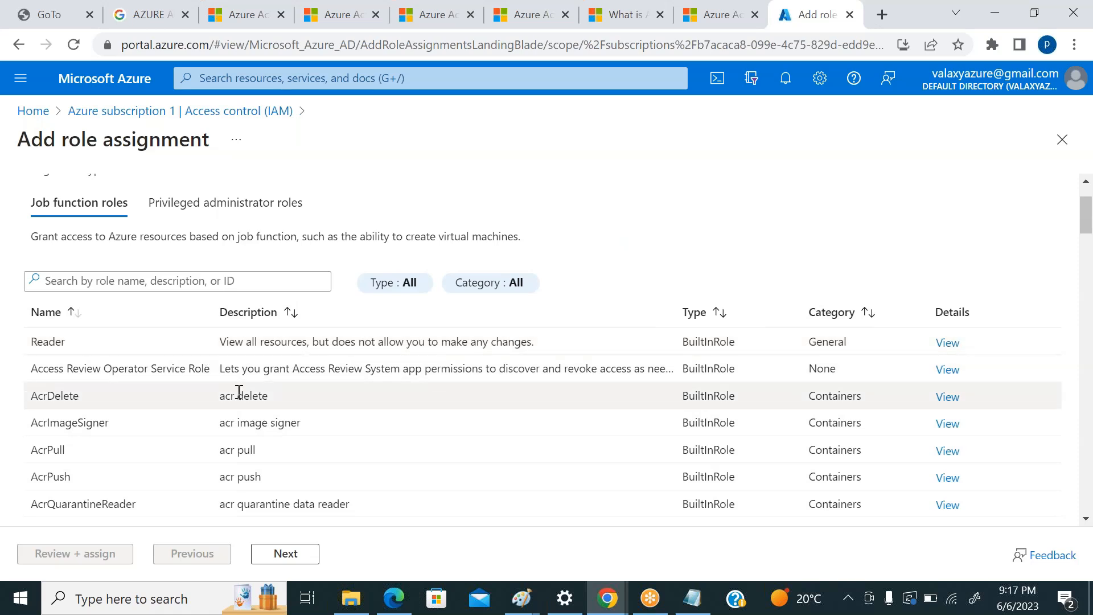
{"action": "scroll", "coordinate": [370, 395], "scroll_direction": "down", "scroll_amount": 3}
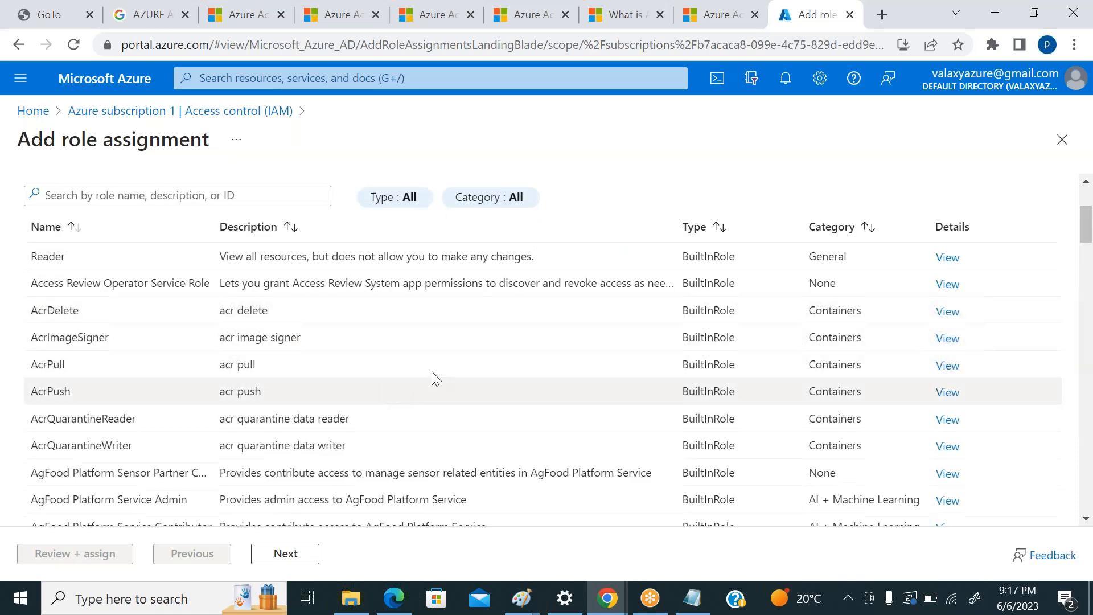
{"action": "scroll", "coordinate": [438, 372], "scroll_direction": "down", "scroll_amount": 2}
{"action": "scroll", "coordinate": [438, 372], "scroll_direction": "up", "scroll_amount": 5}
Try to find the owner role by searching the job function roles for "owner" and checking the Type filter
{"action": "left_click", "coordinate": [92, 365]}
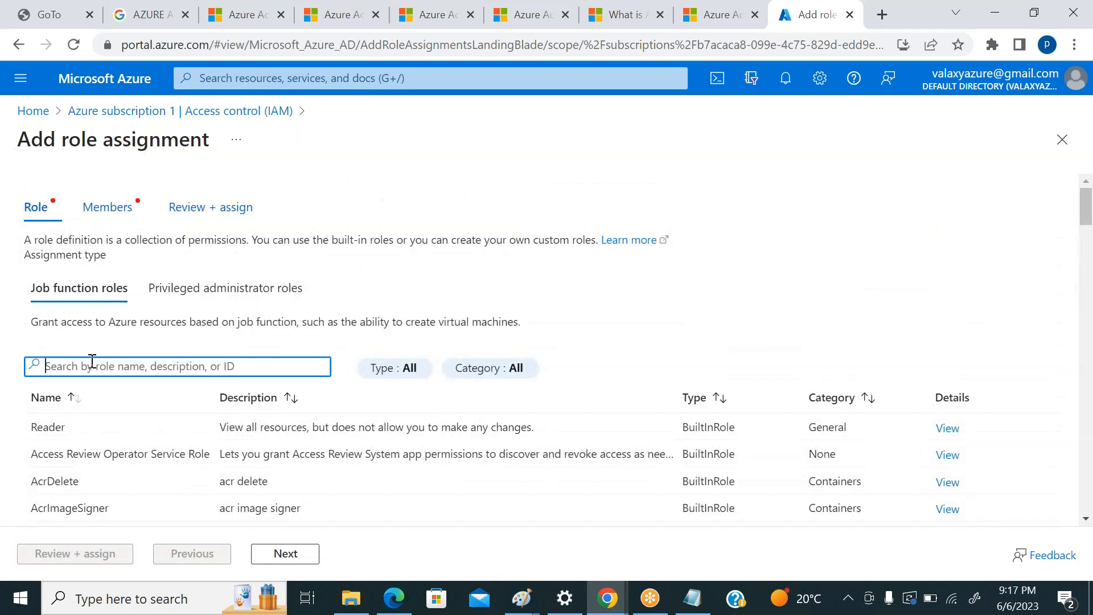
{"action": "type", "text": "owner"}
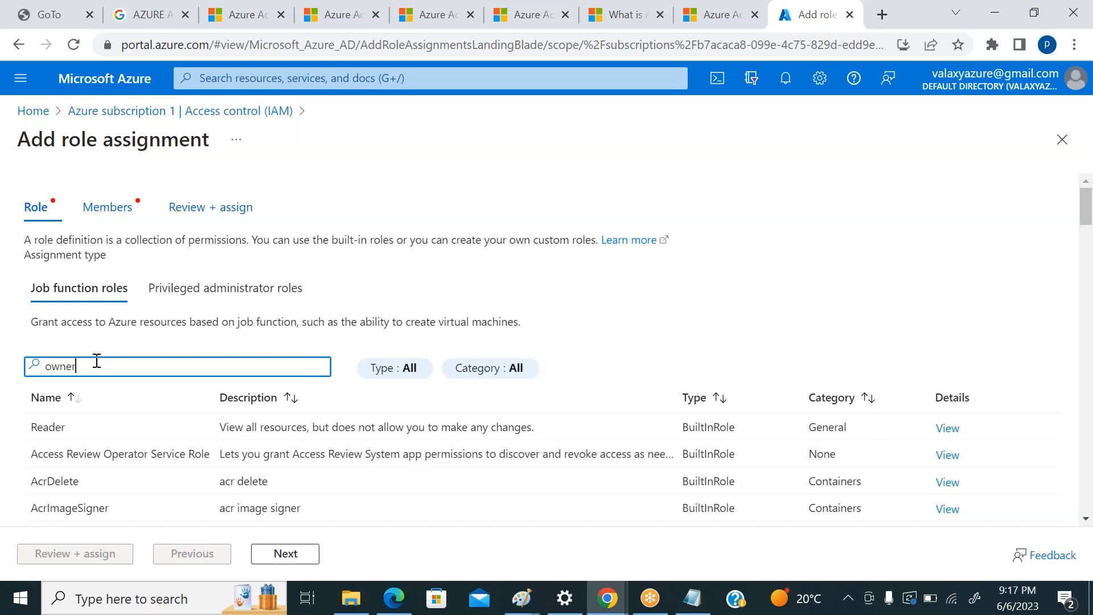
{"action": "scroll", "coordinate": [237, 409], "scroll_direction": "down", "scroll_amount": 3}
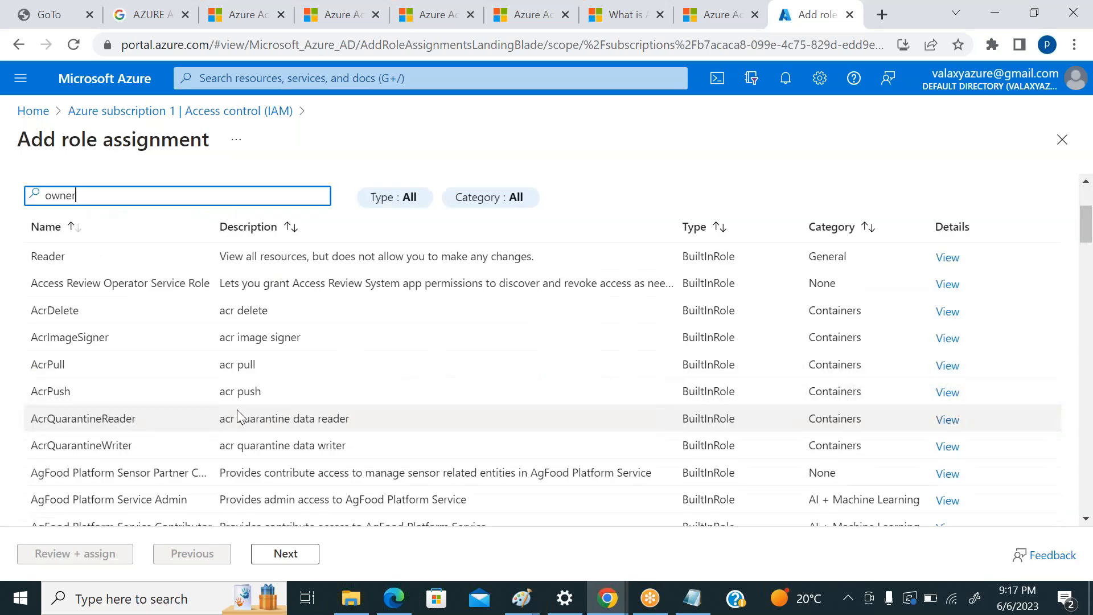
{"action": "scroll", "coordinate": [237, 409], "scroll_direction": "up", "scroll_amount": 3}
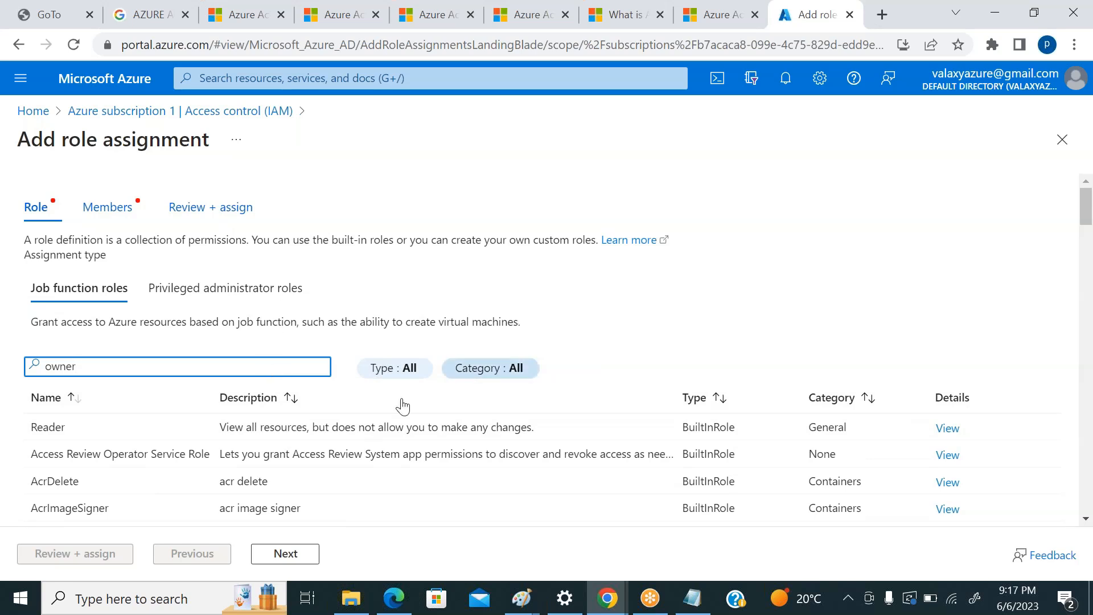
{"action": "scroll", "coordinate": [403, 410], "scroll_direction": "down", "scroll_amount": 10}
{"action": "scroll", "coordinate": [393, 427], "scroll_direction": "down", "scroll_amount": 6}
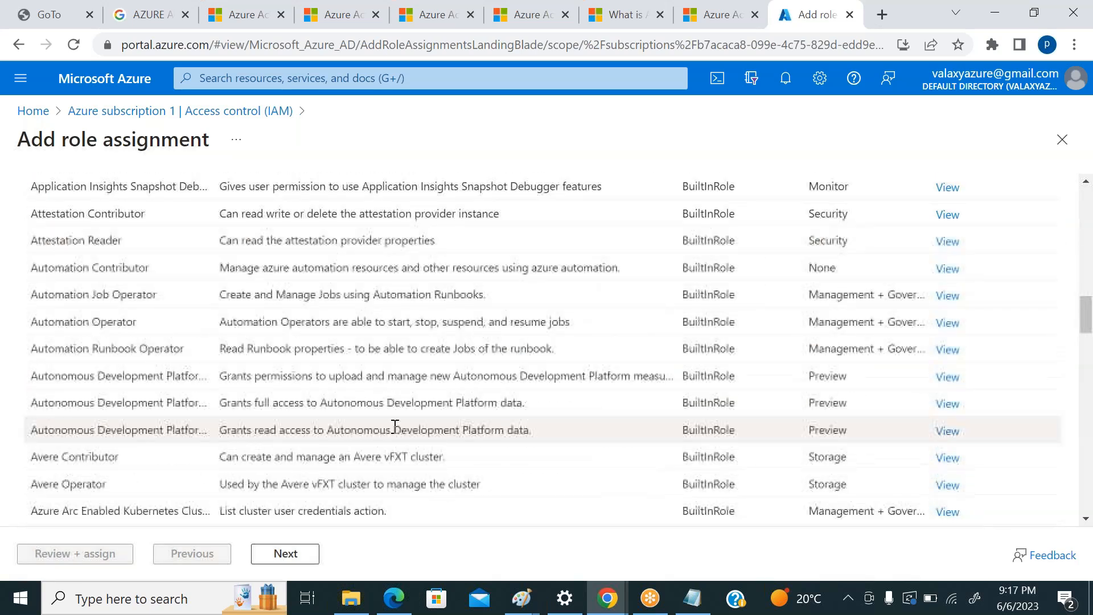
{"action": "scroll", "coordinate": [500, 438], "scroll_direction": "up", "scroll_amount": 3}
{"action": "scroll", "coordinate": [400, 436], "scroll_direction": "down", "scroll_amount": 6}
{"action": "type", "text": "owner"}
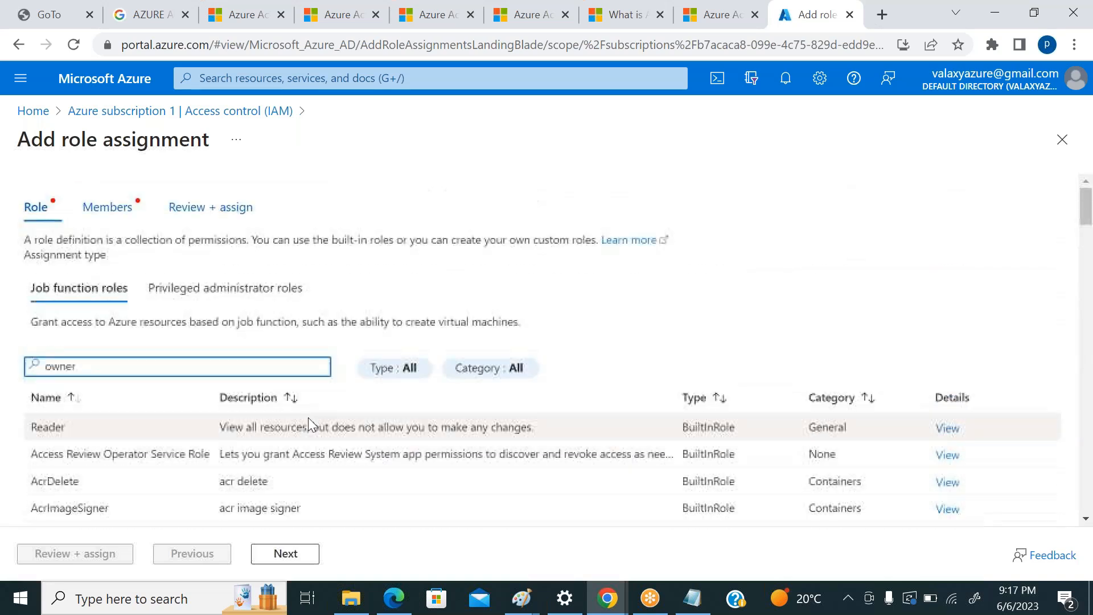
{"action": "left_click", "coordinate": [408, 373]}
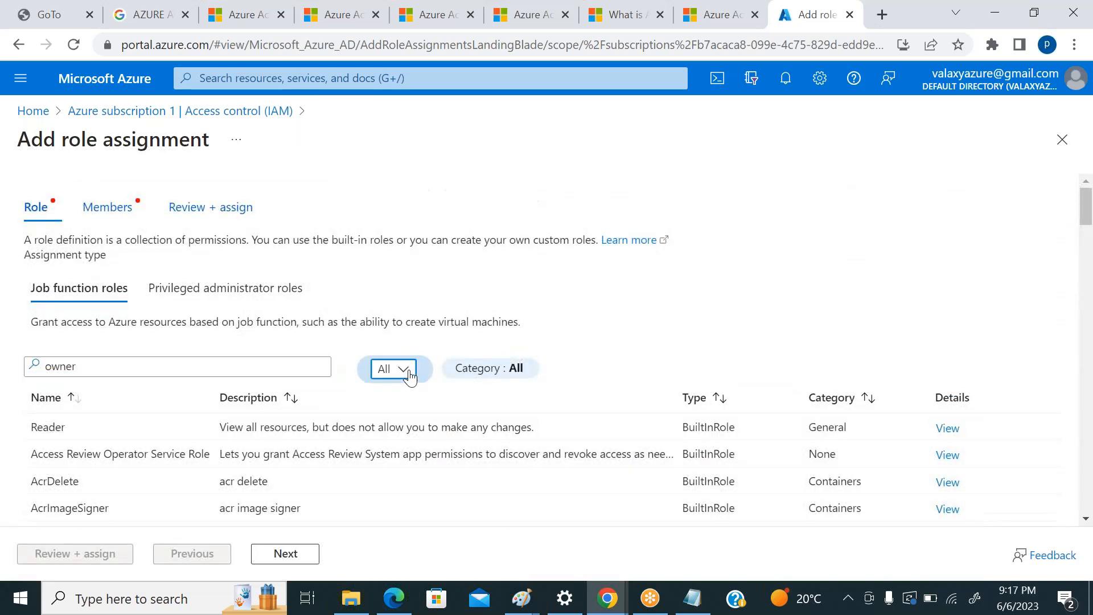
{"action": "left_click", "coordinate": [408, 373]}
{"action": "left_click", "coordinate": [407, 373]}
Clear the "owner" text from the role search
{"action": "left_click", "coordinate": [222, 371]}
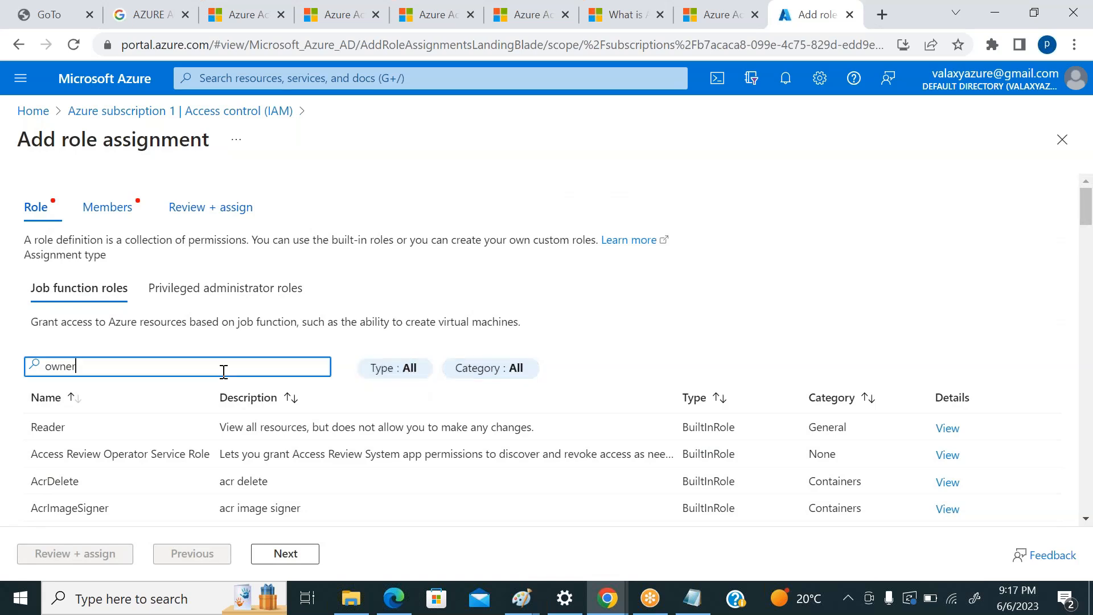
{"action": "key", "text": "BackSpace"}
{"action": "key", "text": "BackSpace"}
{"action": "key", "text": "BackSpace"}
{"action": "key", "text": "BackSpace"}
{"action": "key", "text": "BackSpace"}
Select the Reader role for the assignment and proceed to choosing its members
{"action": "scroll", "coordinate": [592, 353], "scroll_direction": "down", "scroll_amount": 1}
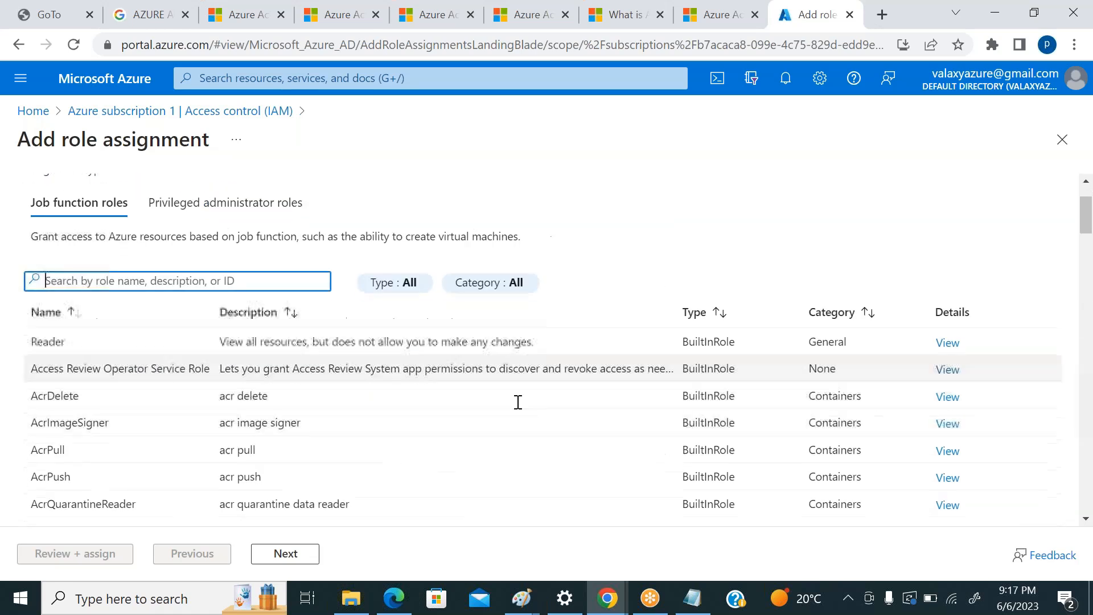
{"action": "left_click", "coordinate": [601, 343]}
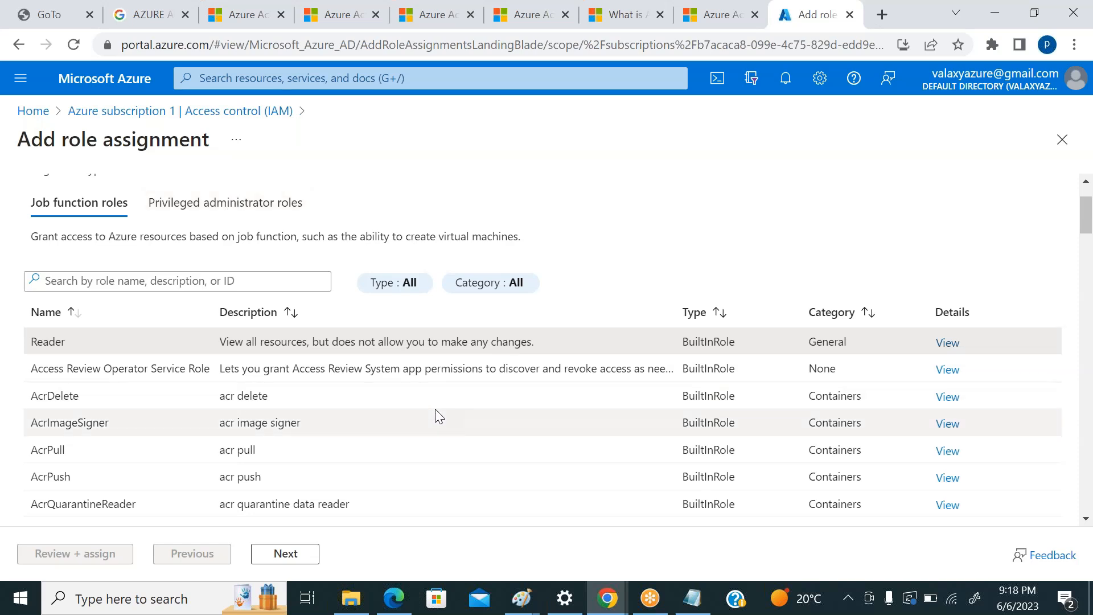
{"action": "left_click", "coordinate": [286, 554]}
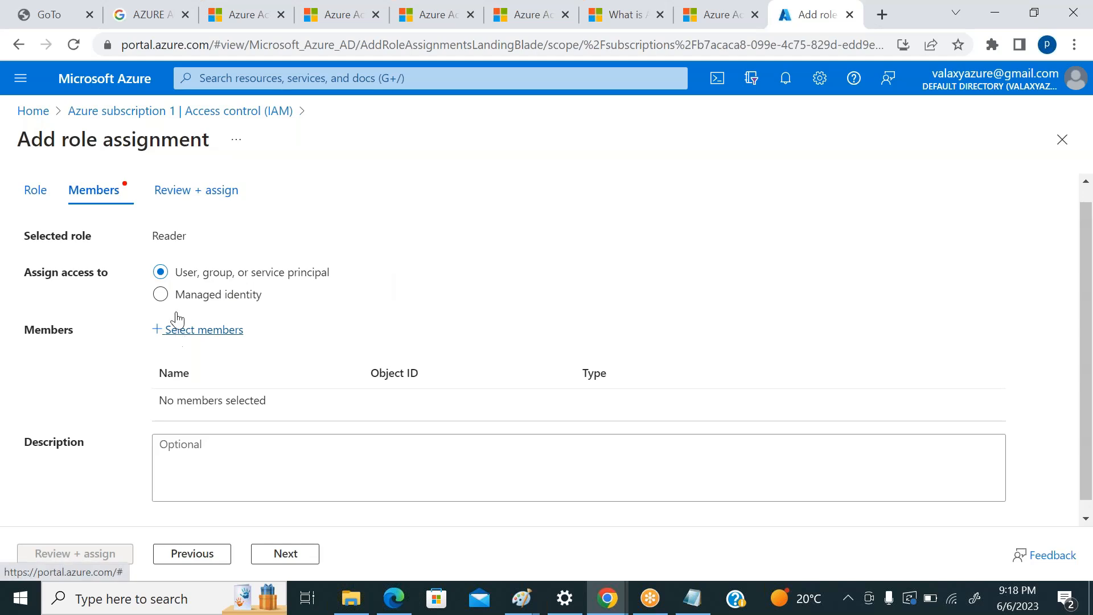
Add the second user in the directory list as a member of the Reader role assignment
{"action": "left_click", "coordinate": [190, 336]}
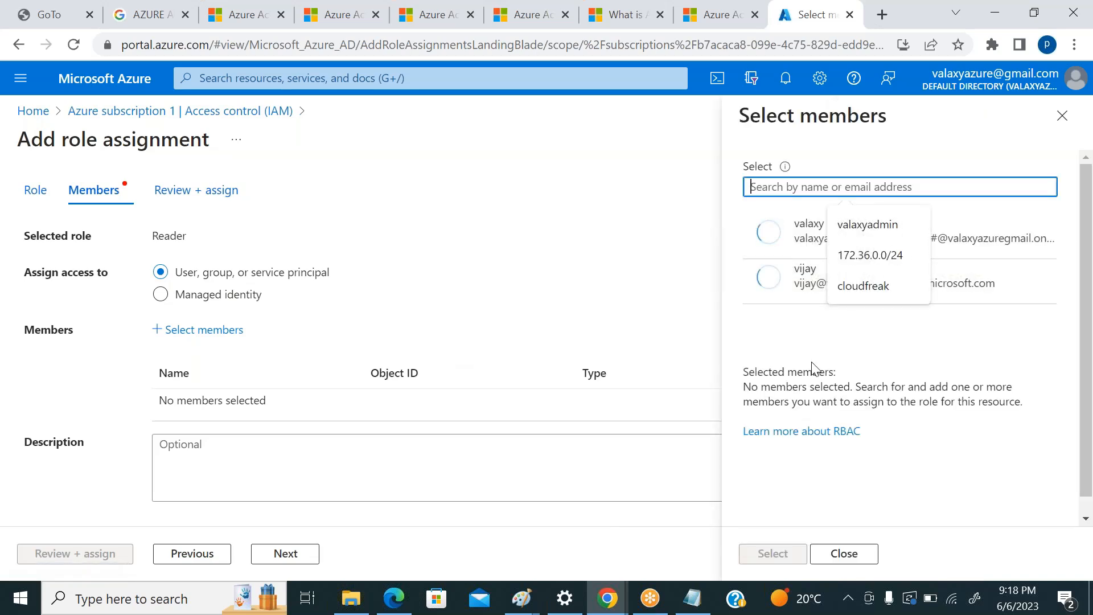
{"action": "left_click", "coordinate": [832, 336]}
{"action": "left_click", "coordinate": [838, 279]}
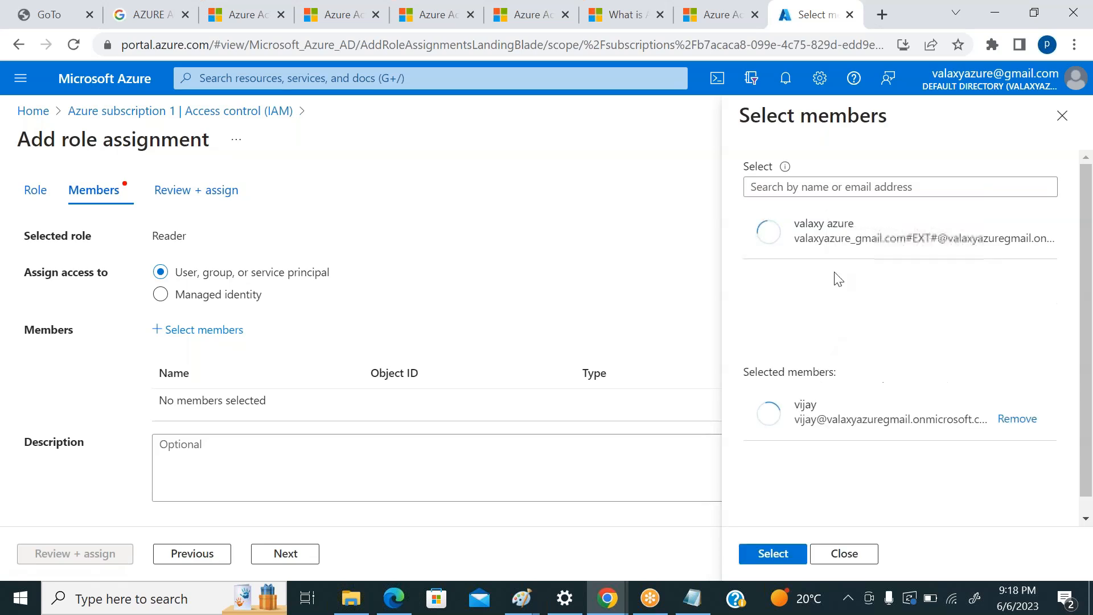
{"action": "scroll", "coordinate": [927, 359], "scroll_direction": "down", "scroll_amount": 1}
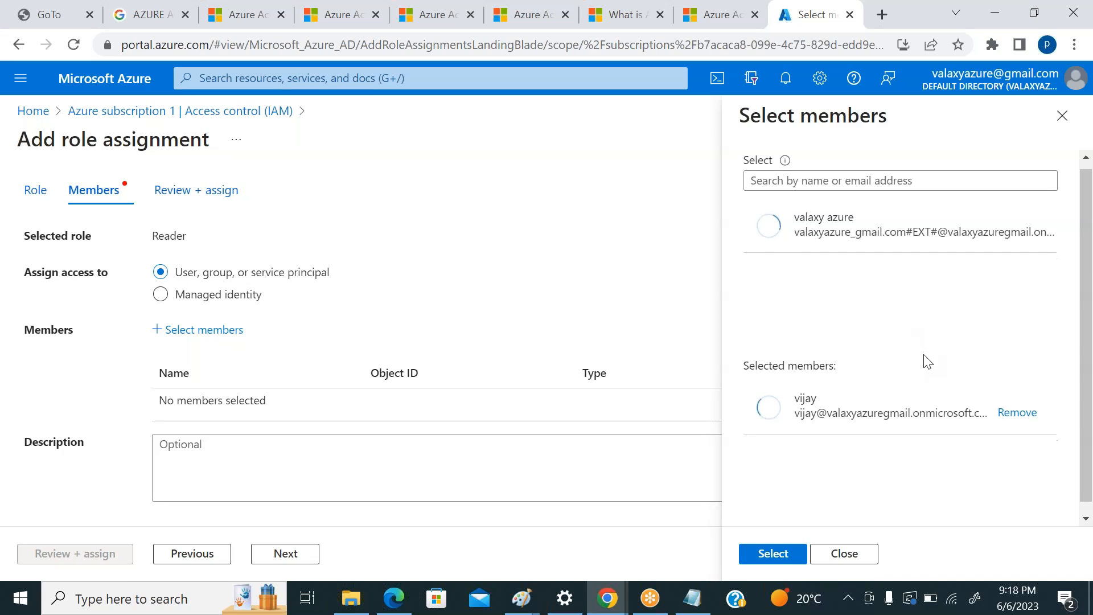
{"action": "scroll", "coordinate": [926, 360], "scroll_direction": "down", "scroll_amount": 1}
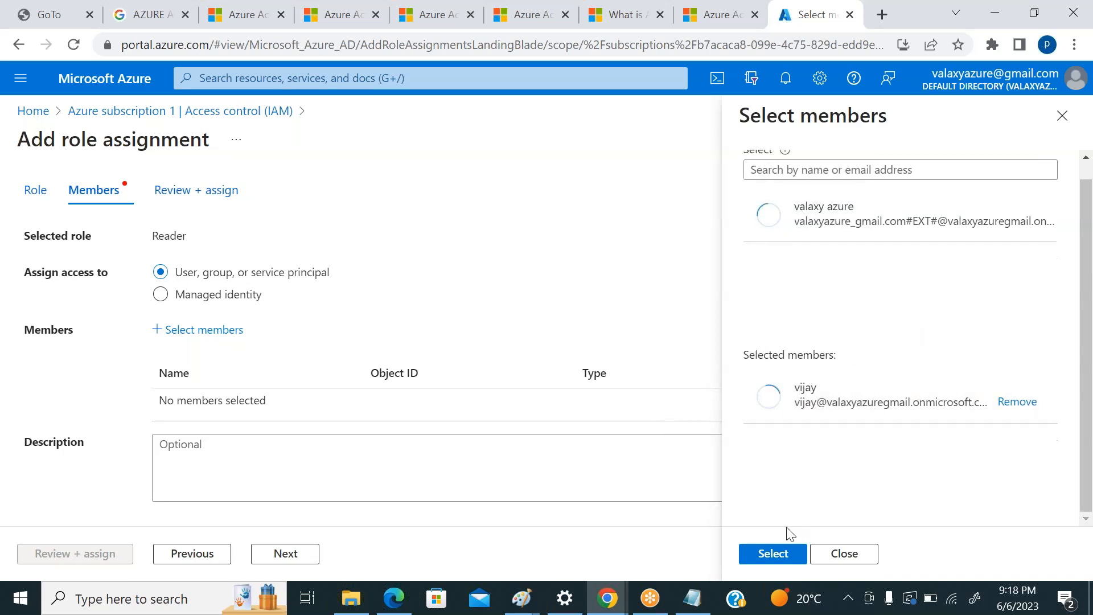
{"action": "left_click", "coordinate": [776, 552]}
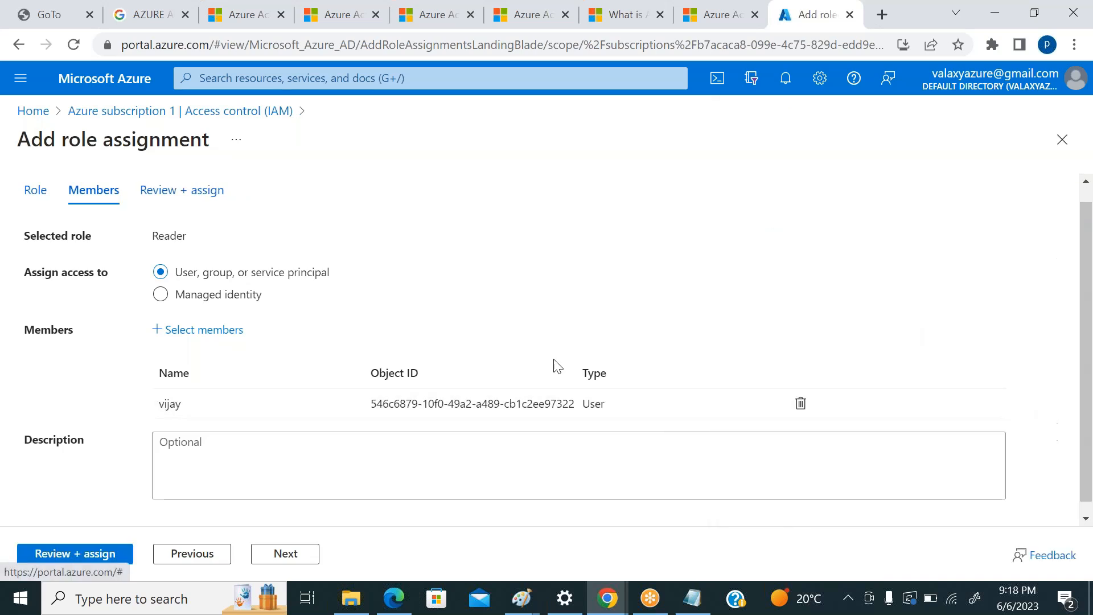
Review the Reader role assignment for the chosen user and assign it on Azure subscription 1
{"action": "scroll", "coordinate": [700, 320], "scroll_direction": "down", "scroll_amount": 1}
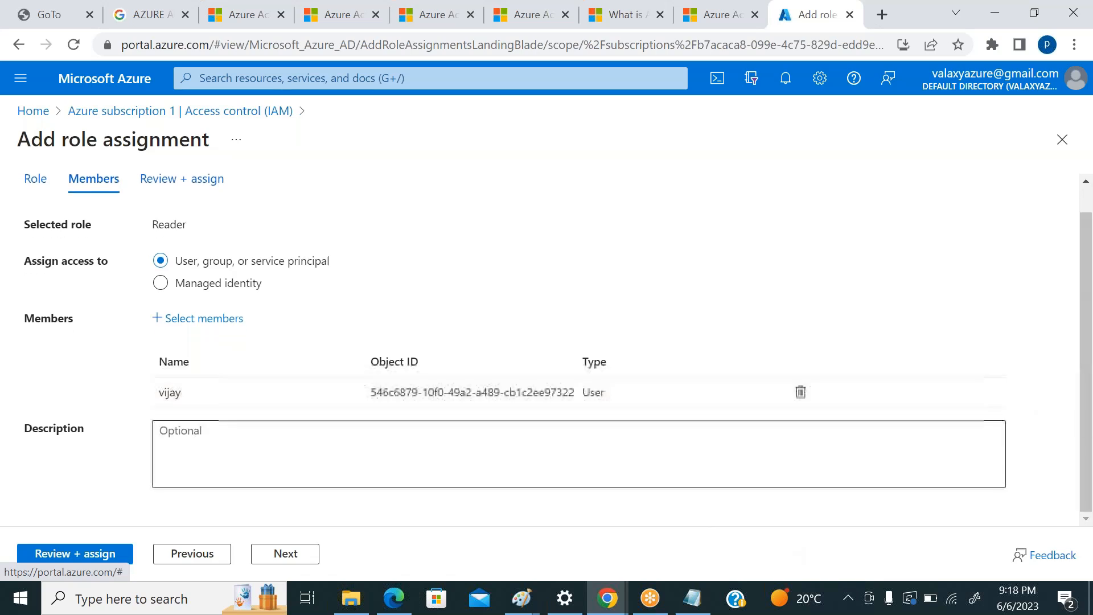
{"action": "left_click", "coordinate": [286, 557]}
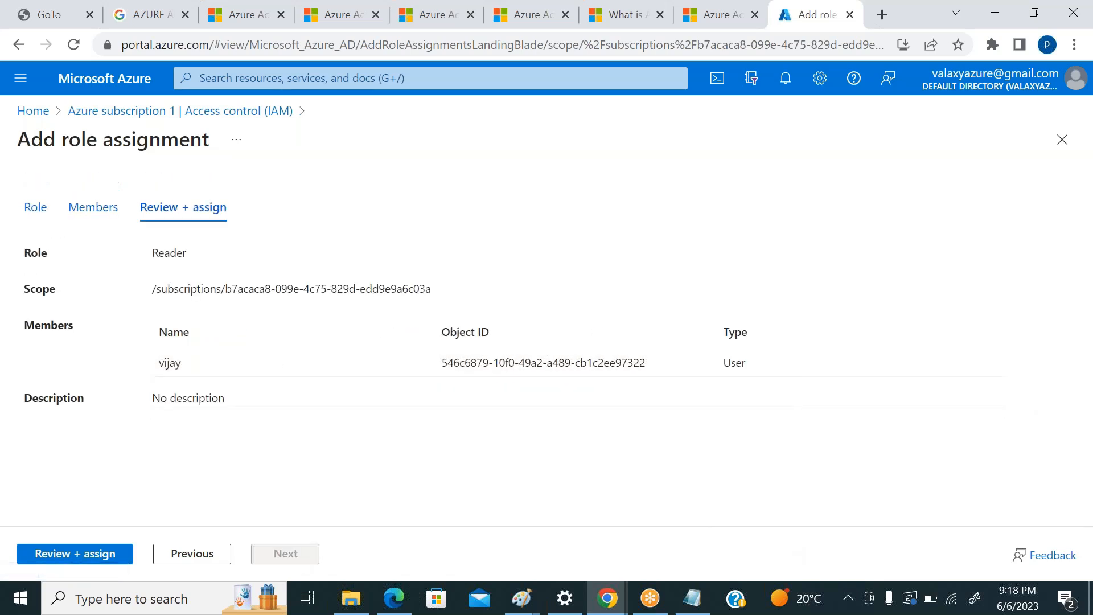
{"action": "left_click", "coordinate": [90, 553]}
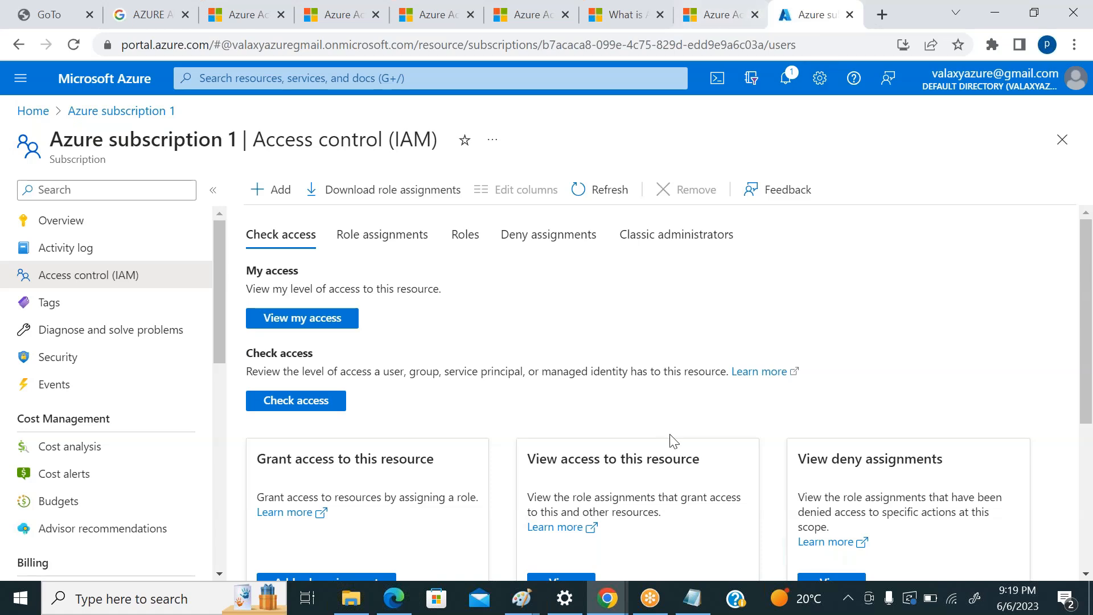
Switch to the Incognito window signed in as the assigned user and check the access message on the Subscriptions page
{"action": "mouse_move", "coordinate": [614, 604]}
{"action": "left_click", "coordinate": [709, 549]}
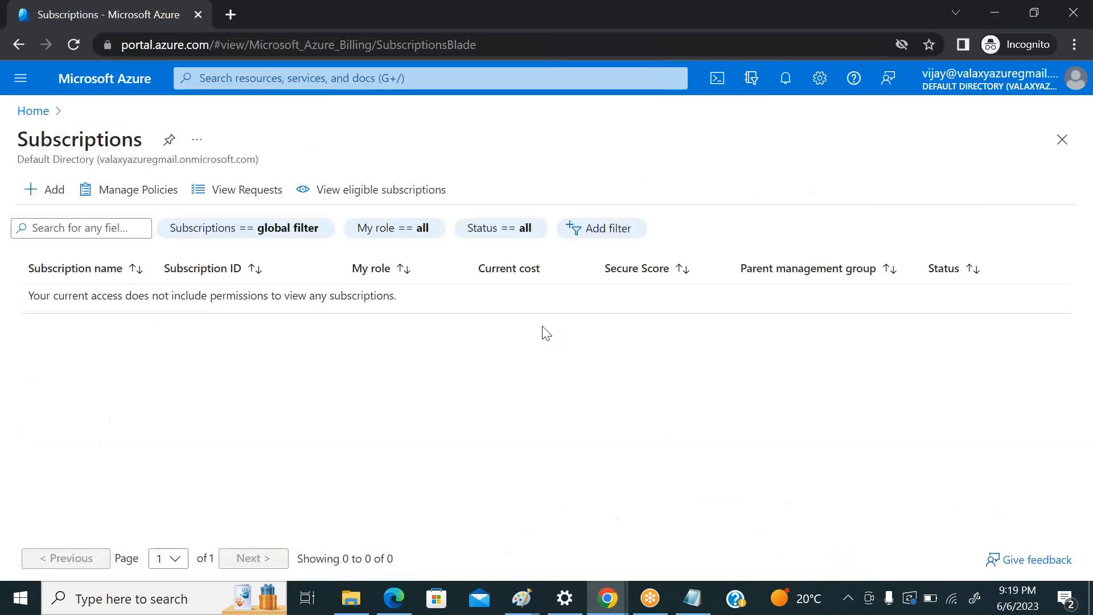
{"action": "left_click_drag", "start_coordinate": [26, 296], "coordinate": [493, 315]}
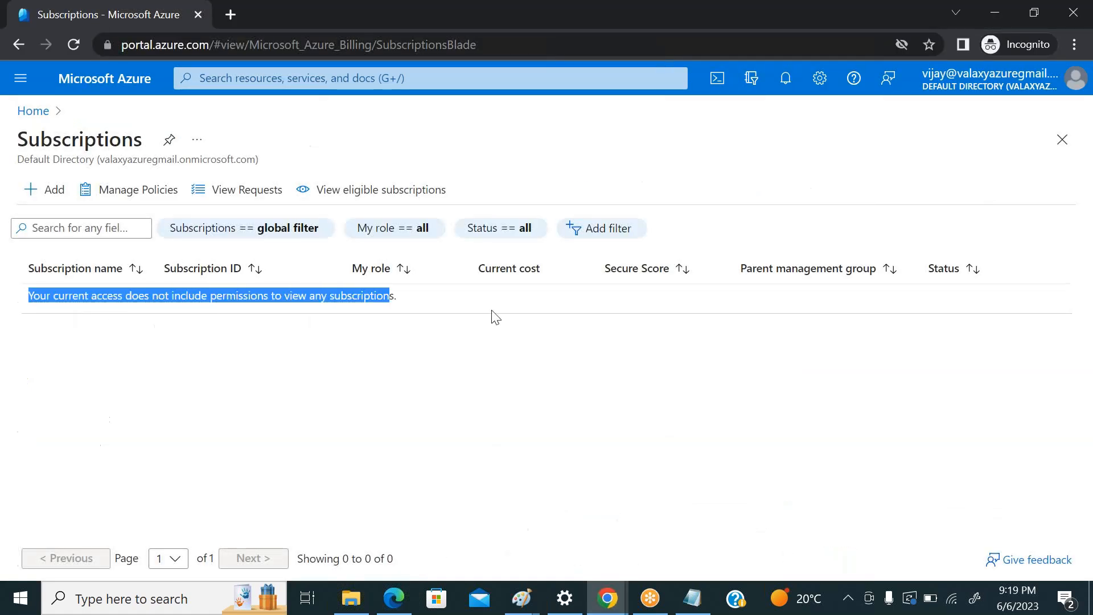
{"action": "left_click", "coordinate": [420, 375]}
Reload the Subscriptions page in the assigned user's session and open the overview of Azure subscription 1
{"action": "left_click", "coordinate": [315, 50]}
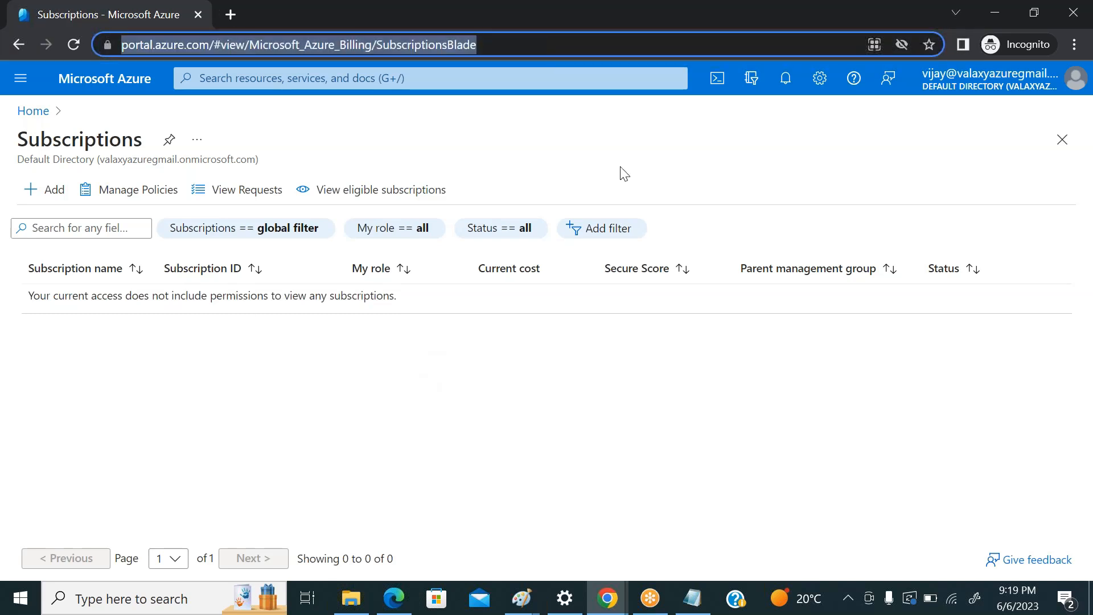
{"action": "key", "text": "Return"}
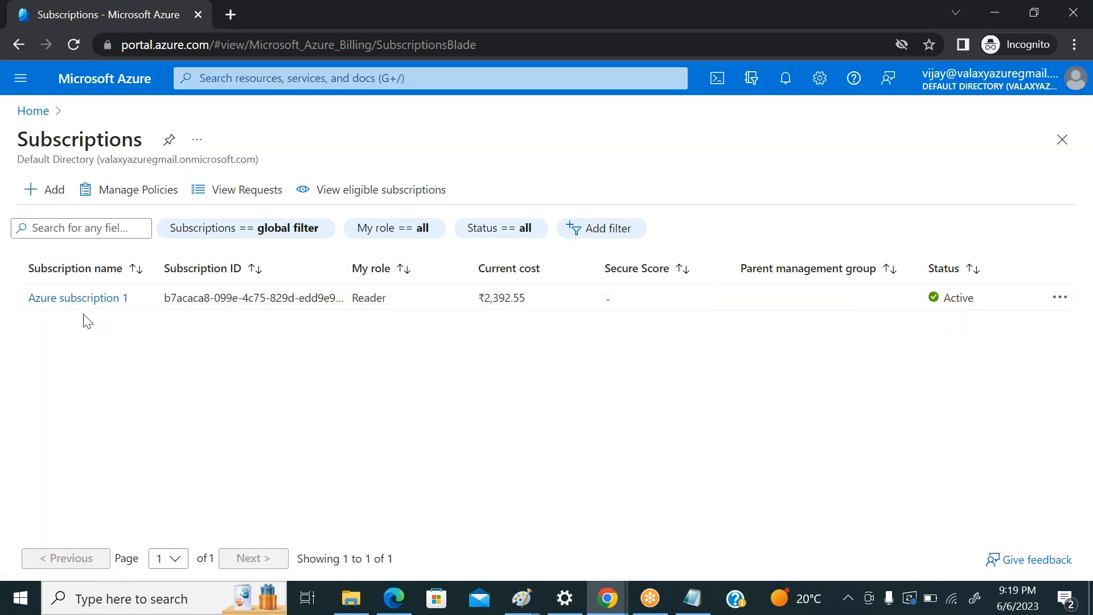
{"action": "left_click", "coordinate": [85, 299]}
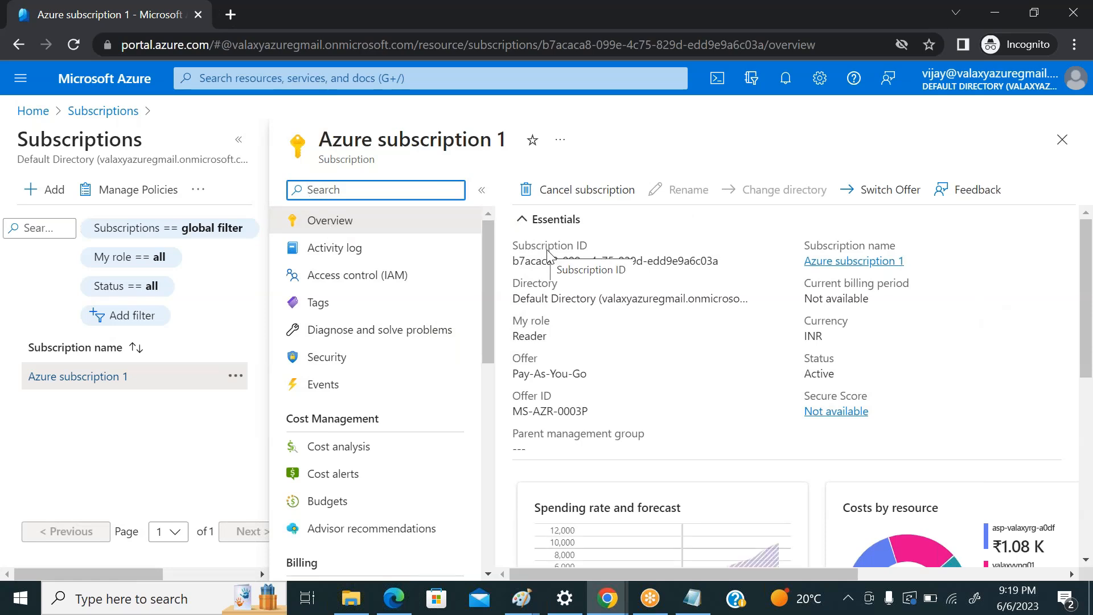
Start adding a subscription with the Pay-As-You-Go offer, postponing the additional security information setup
{"action": "left_click", "coordinate": [114, 113]}
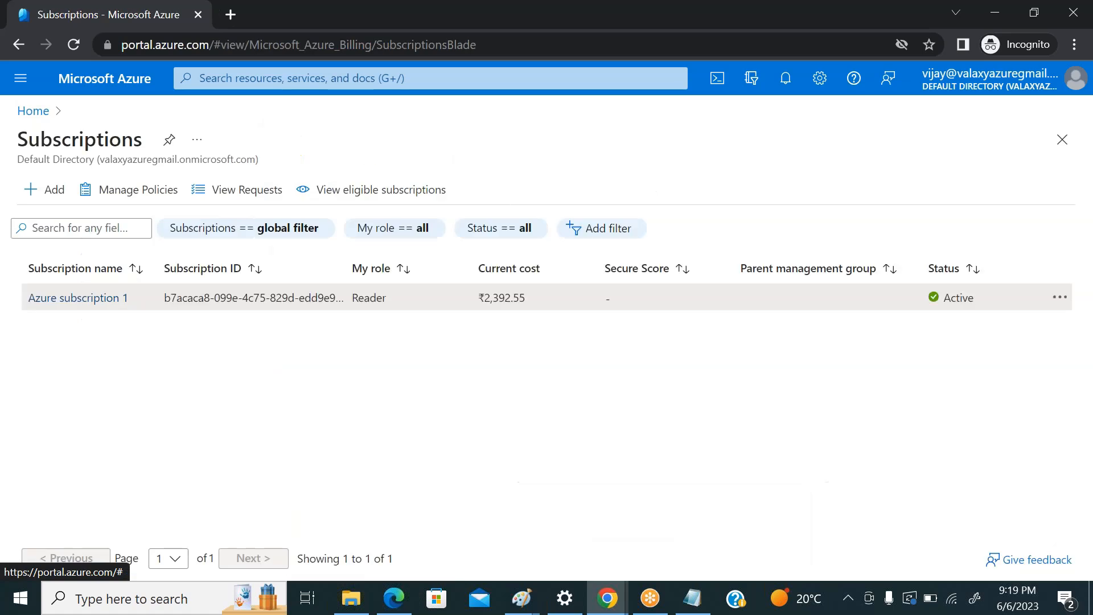
{"action": "left_click", "coordinate": [30, 190]}
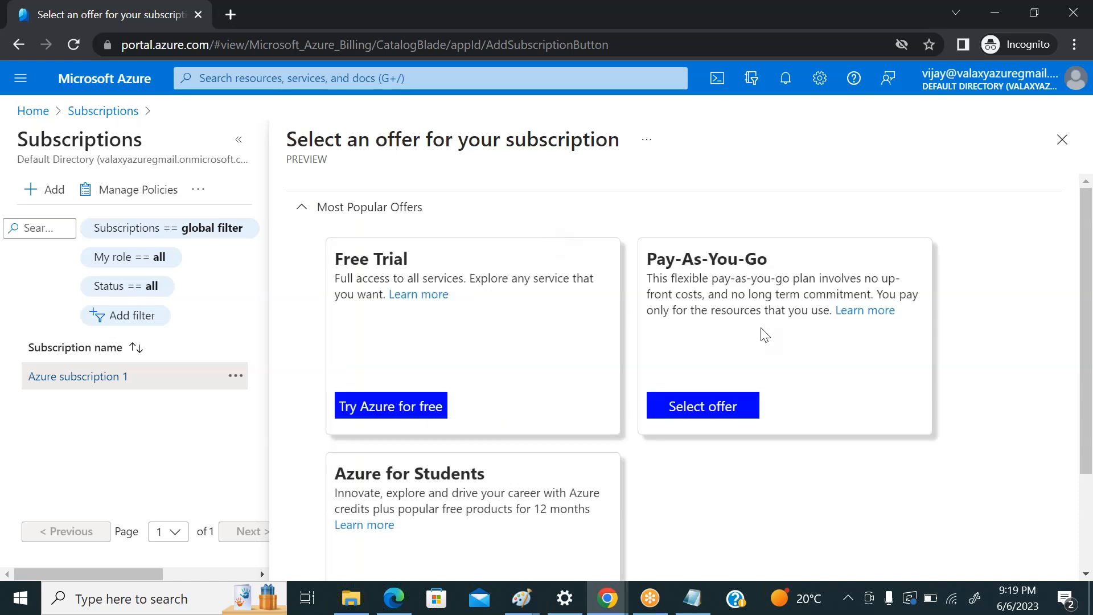
{"action": "left_click", "coordinate": [716, 407]}
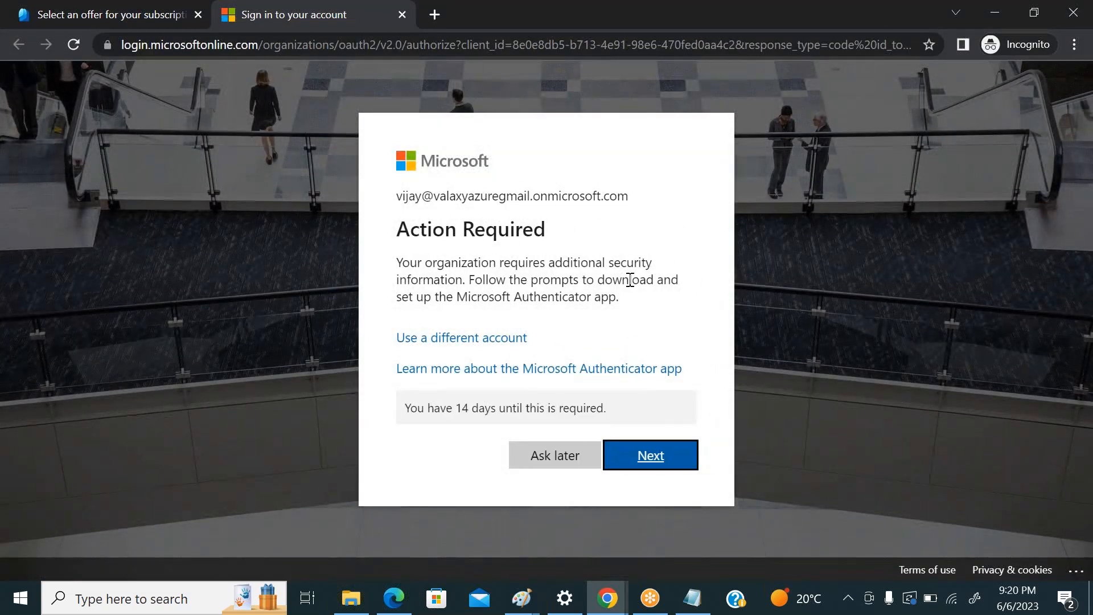
{"action": "left_click", "coordinate": [548, 457]}
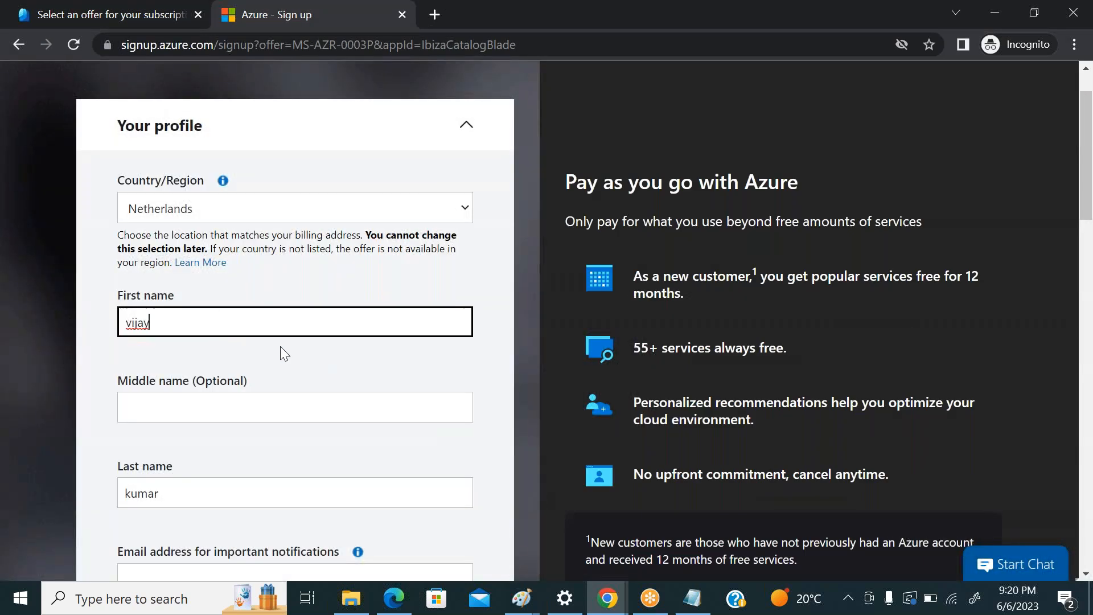
Fill in the notification email address and phone number in the sign-up profile using the saved suggestions
{"action": "scroll", "coordinate": [283, 349], "scroll_direction": "down", "scroll_amount": 5}
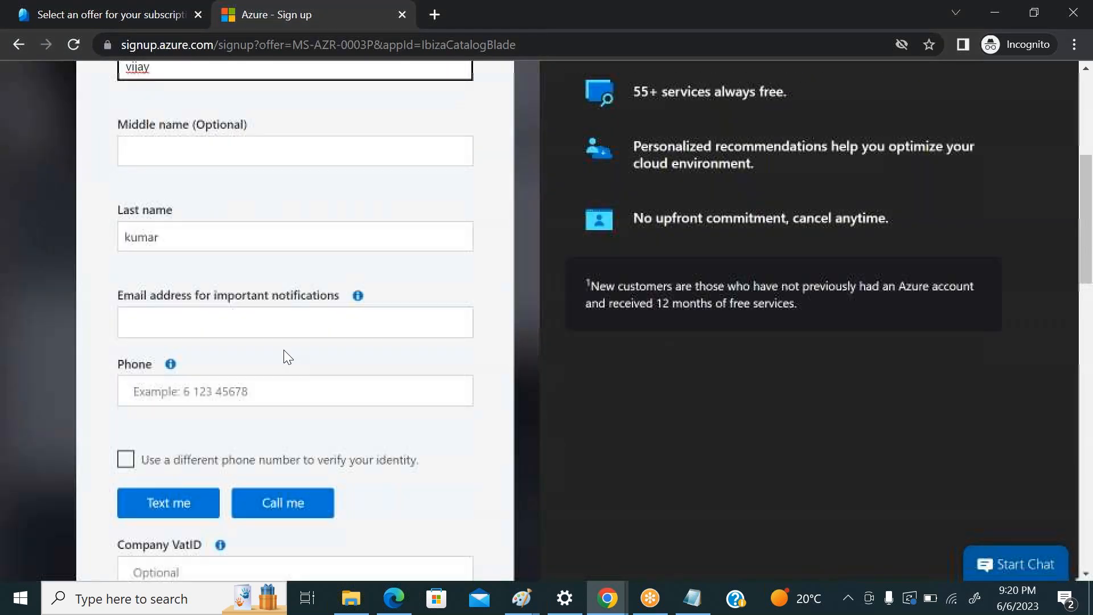
{"action": "left_click", "coordinate": [280, 320]}
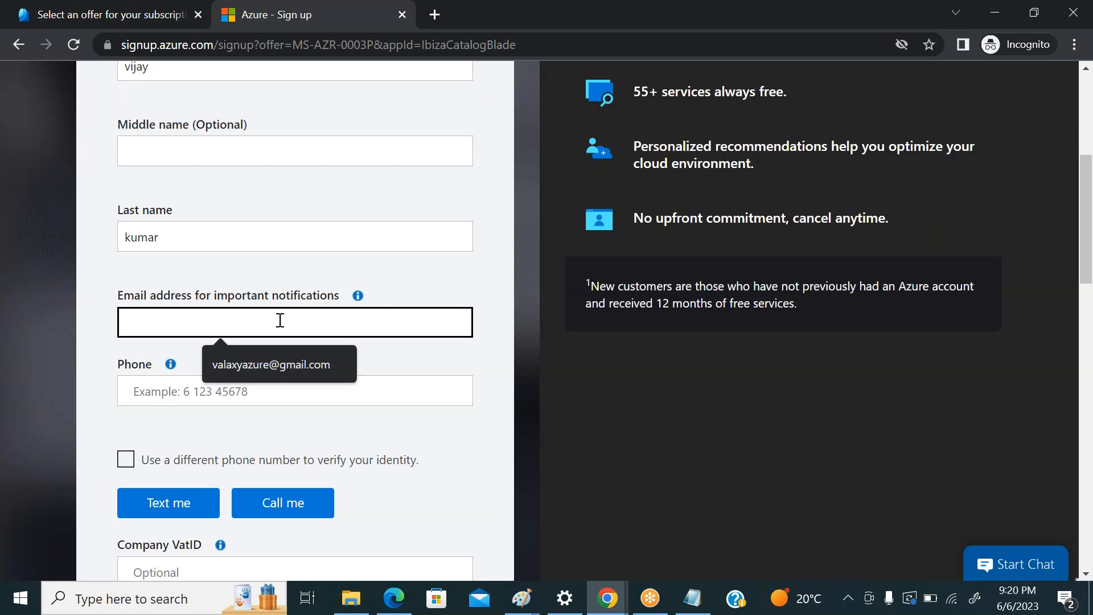
{"action": "left_click", "coordinate": [285, 362]}
{"action": "scroll", "coordinate": [364, 352], "scroll_direction": "down", "scroll_amount": 1}
{"action": "left_click", "coordinate": [268, 306]}
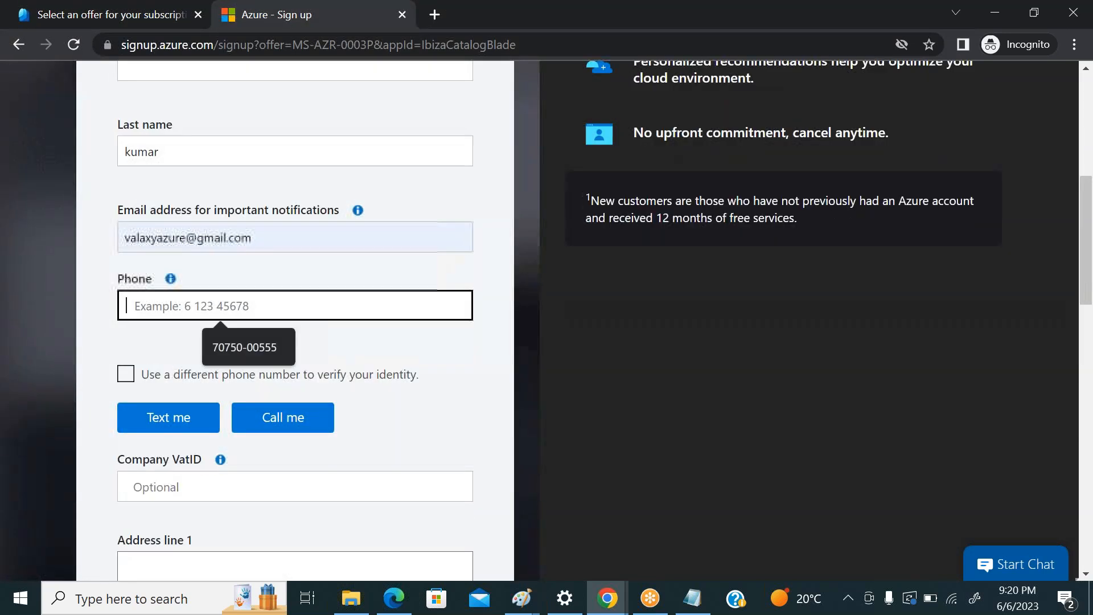
{"action": "left_click", "coordinate": [245, 347]}
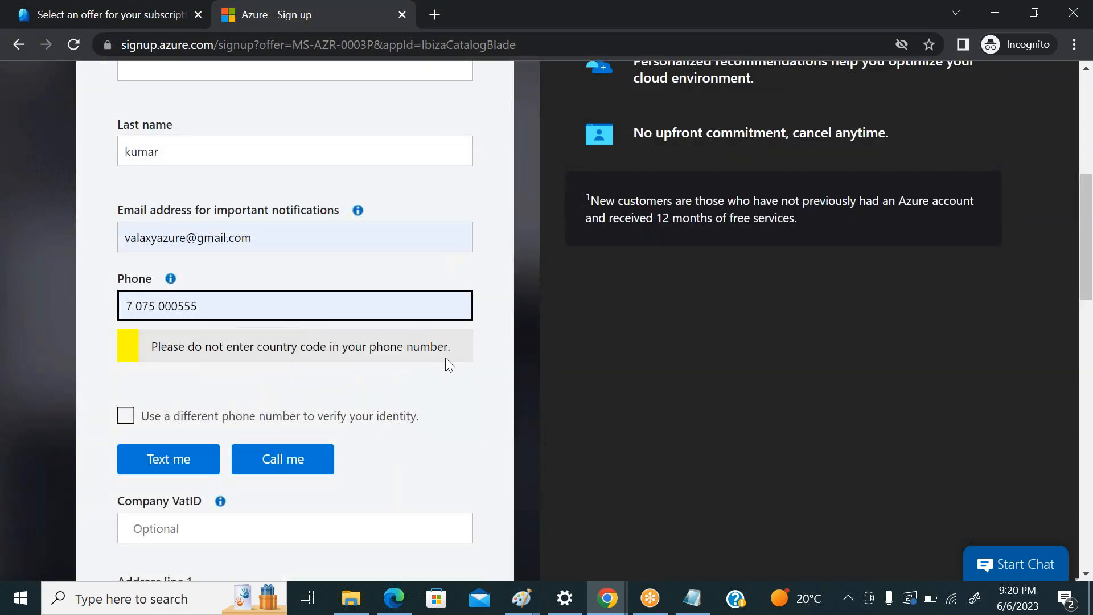
Change the profile's Country/Region to India and re-enter the phone number
{"action": "scroll", "coordinate": [430, 383], "scroll_direction": "down", "scroll_amount": 3}
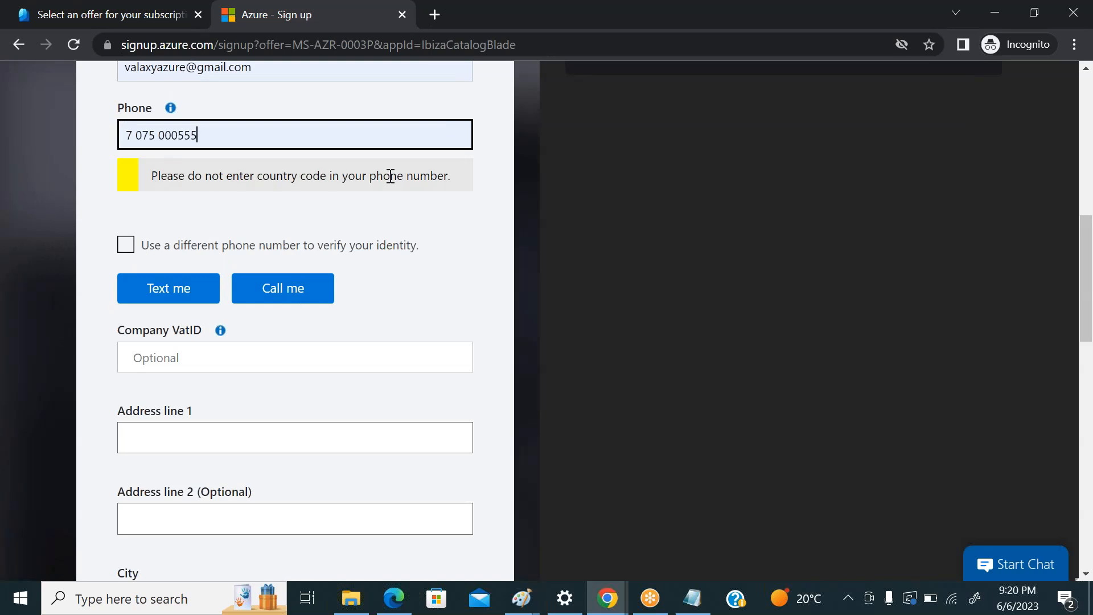
{"action": "scroll", "coordinate": [265, 234], "scroll_direction": "up", "scroll_amount": 1}
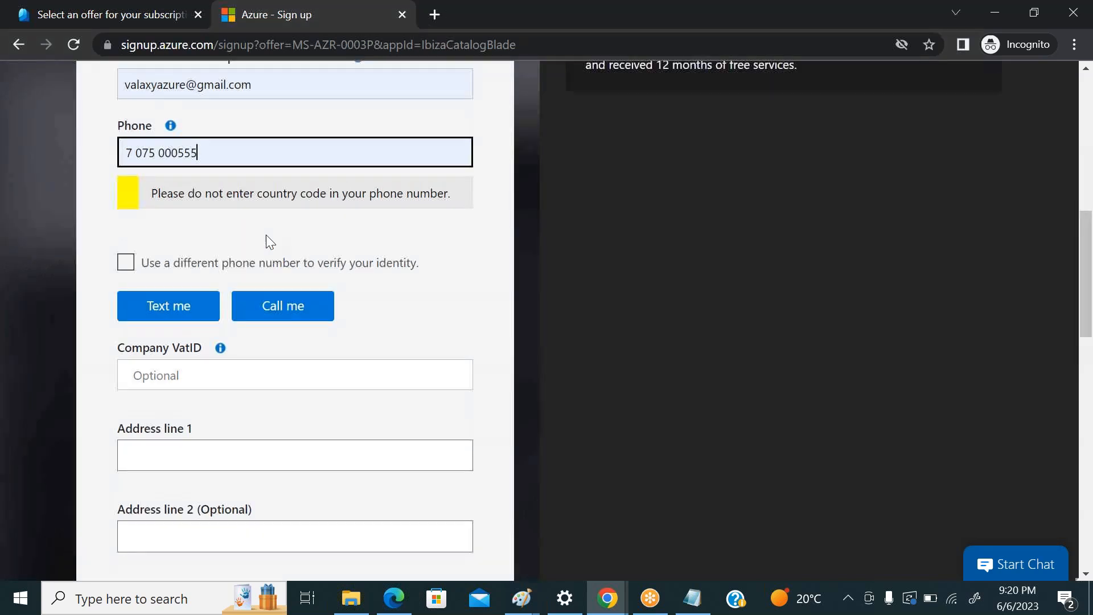
{"action": "scroll", "coordinate": [292, 267], "scroll_direction": "up", "scroll_amount": 10}
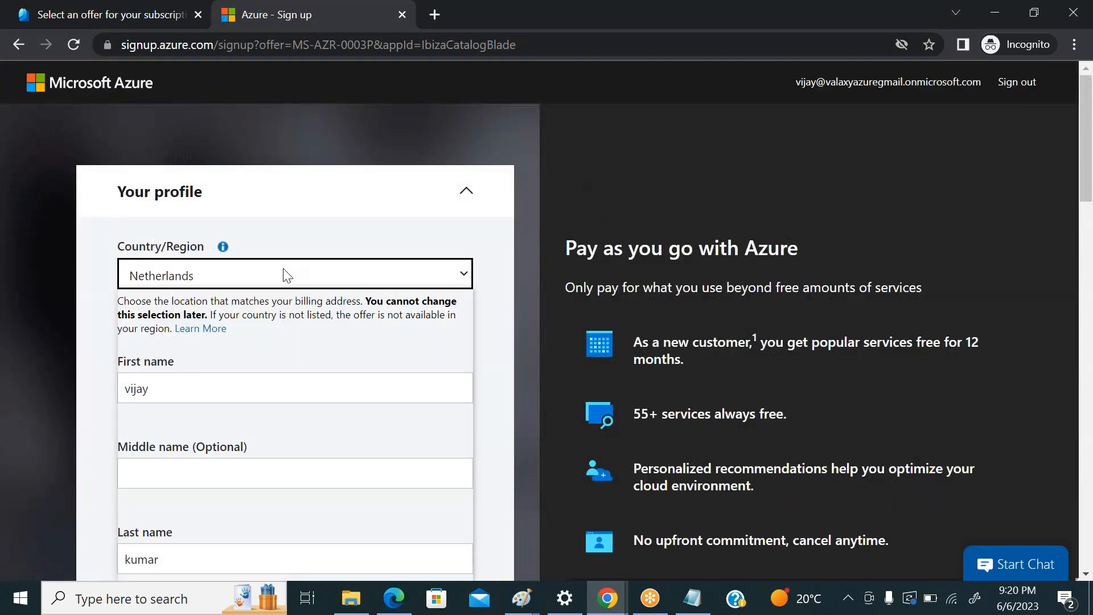
{"action": "left_click", "coordinate": [285, 276]}
{"action": "key", "text": "i"}
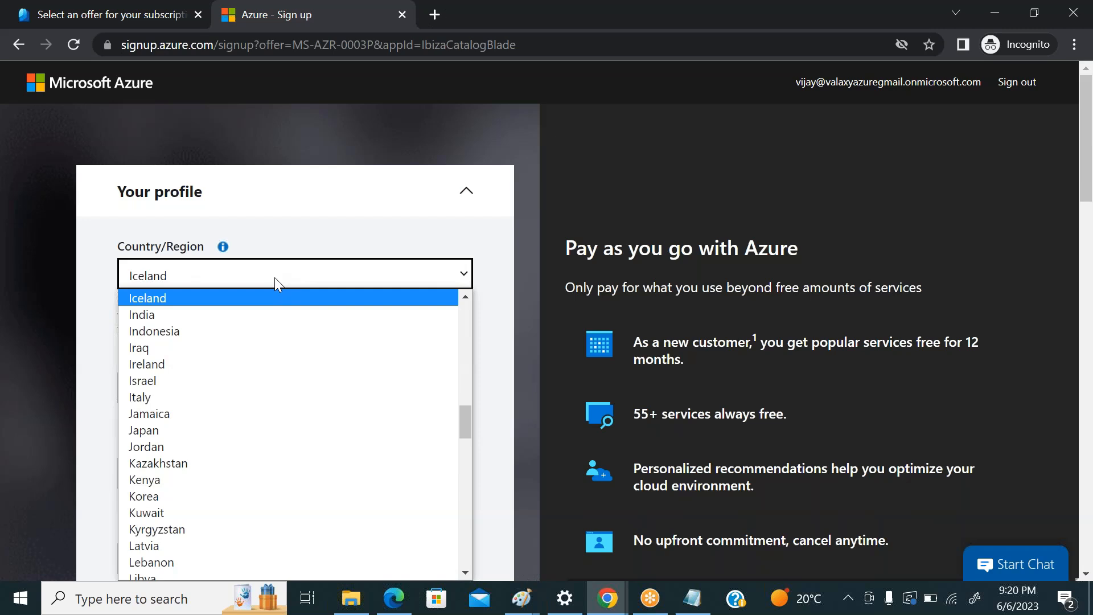
{"action": "left_click", "coordinate": [219, 311]}
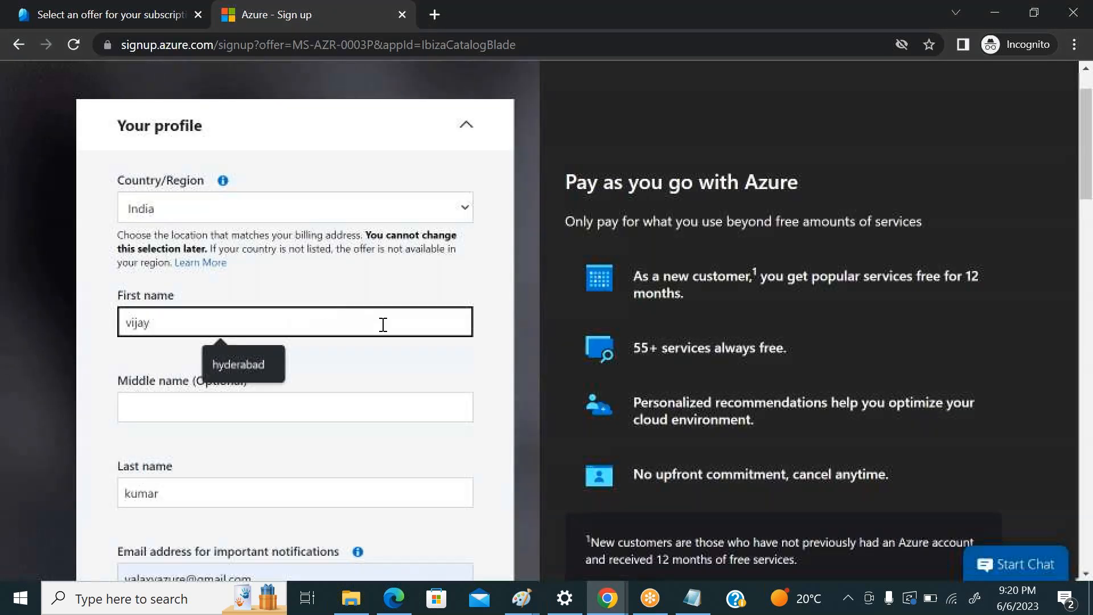
{"action": "scroll", "coordinate": [370, 321], "scroll_direction": "down", "scroll_amount": 6}
{"action": "left_click", "coordinate": [190, 302]}
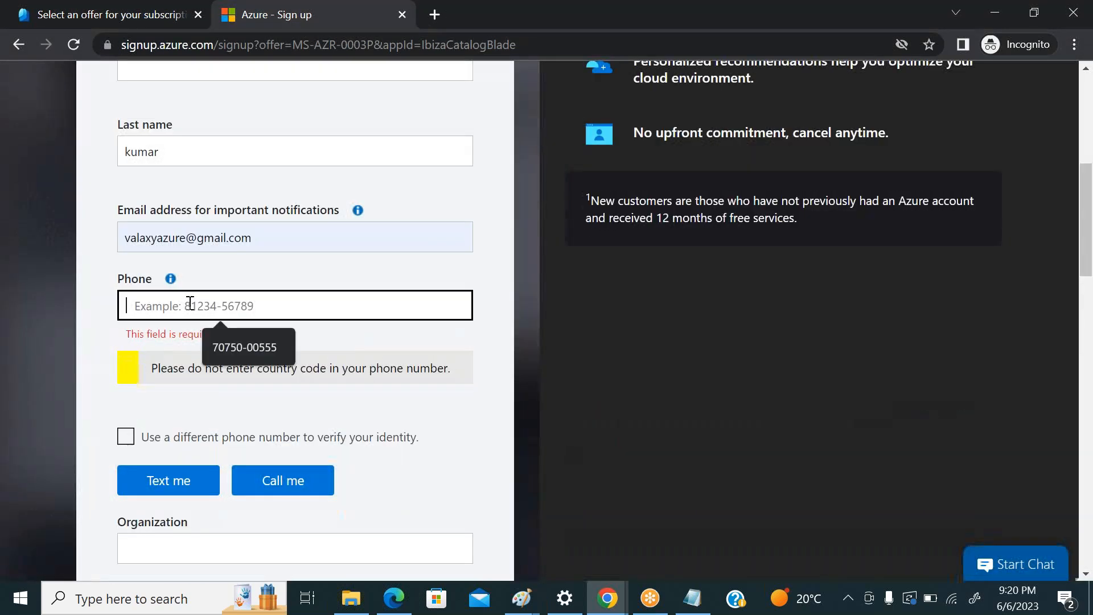
{"action": "left_click", "coordinate": [232, 349]}
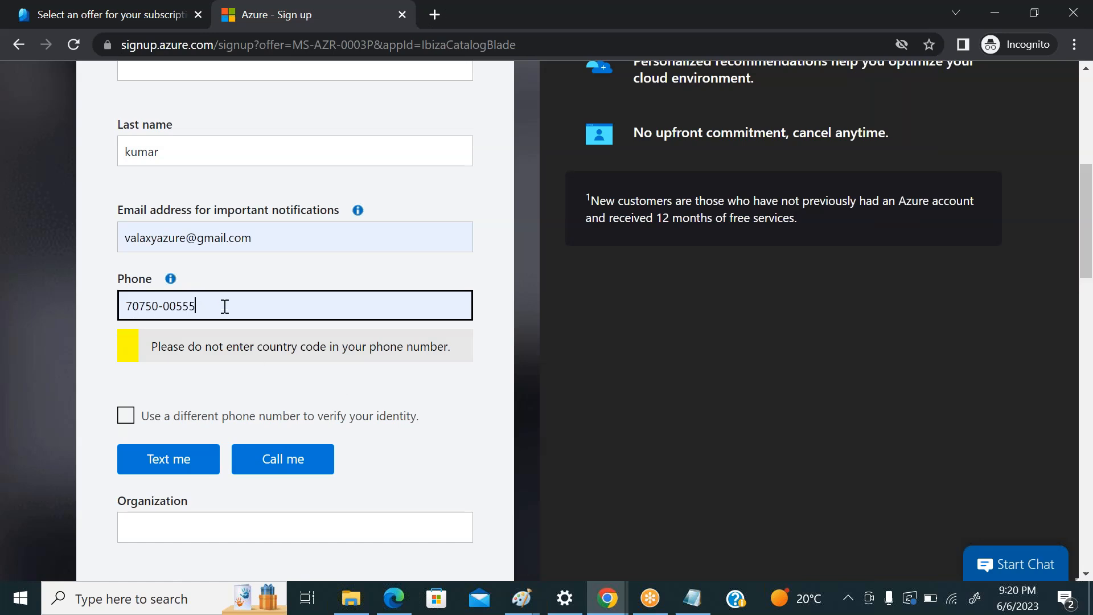
Examine the remaining profile fields and the payment, usage address and technical support sections of the sign-up form
{"action": "scroll", "coordinate": [333, 353], "scroll_direction": "down", "scroll_amount": 4}
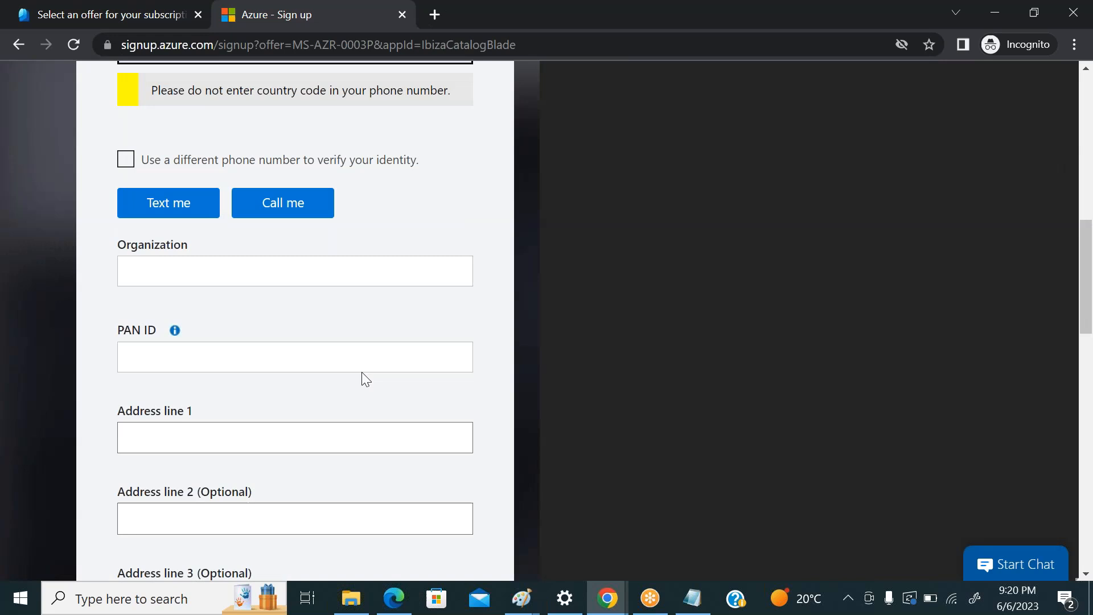
{"action": "scroll", "coordinate": [363, 377], "scroll_direction": "down", "scroll_amount": 12}
{"action": "scroll", "coordinate": [361, 376], "scroll_direction": "down", "scroll_amount": 4}
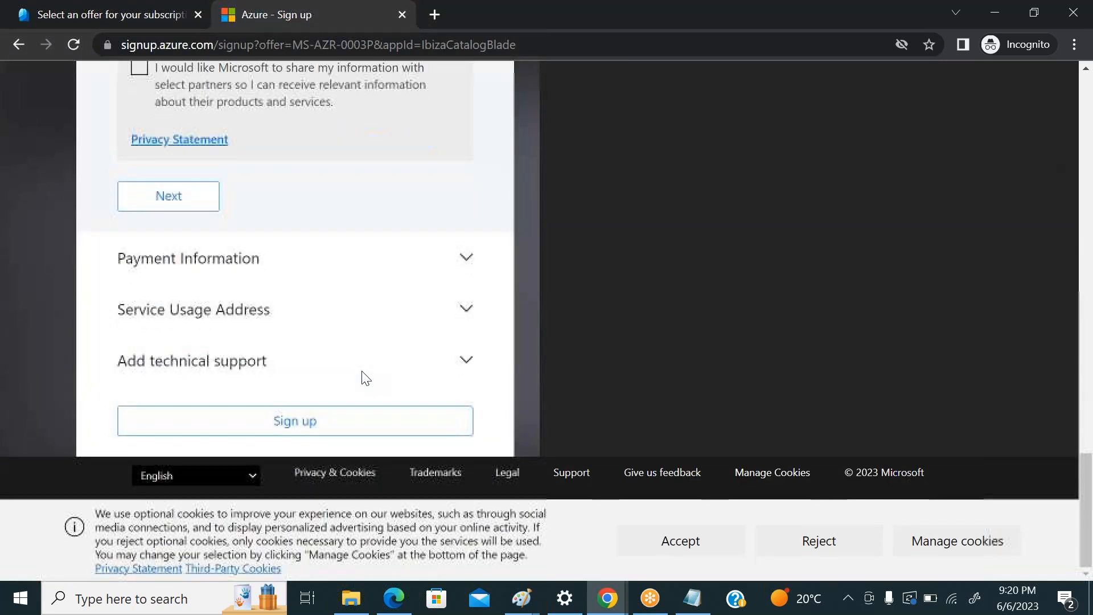
{"action": "scroll", "coordinate": [361, 376], "scroll_direction": "up", "scroll_amount": 6}
{"action": "scroll", "coordinate": [353, 369], "scroll_direction": "up", "scroll_amount": 15}
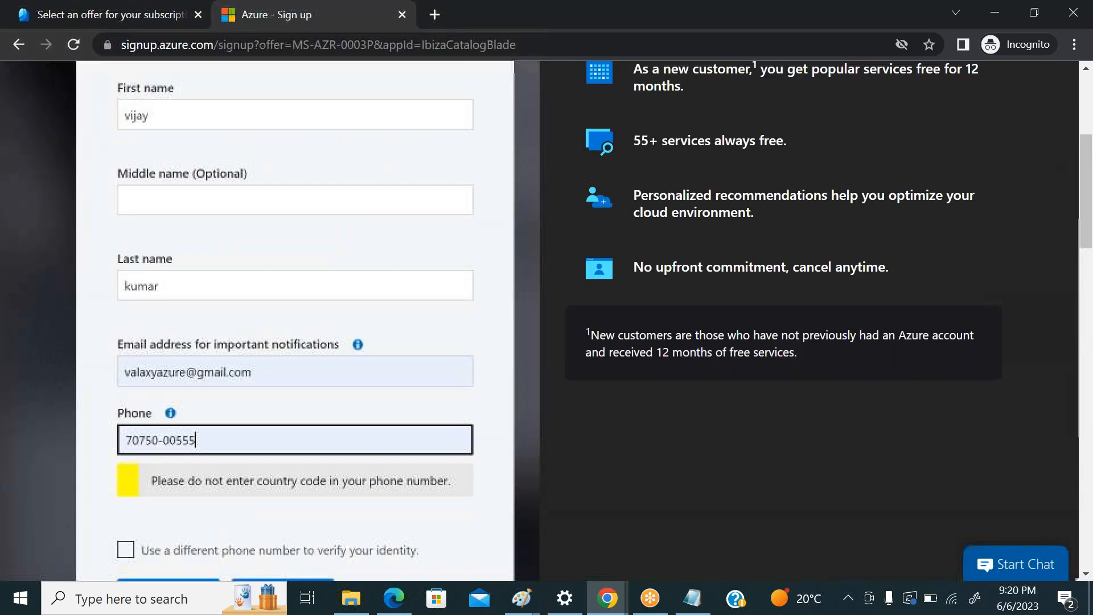
{"action": "scroll", "coordinate": [353, 369], "scroll_direction": "down", "scroll_amount": 4}
{"action": "scroll", "coordinate": [350, 368], "scroll_direction": "down", "scroll_amount": 4}
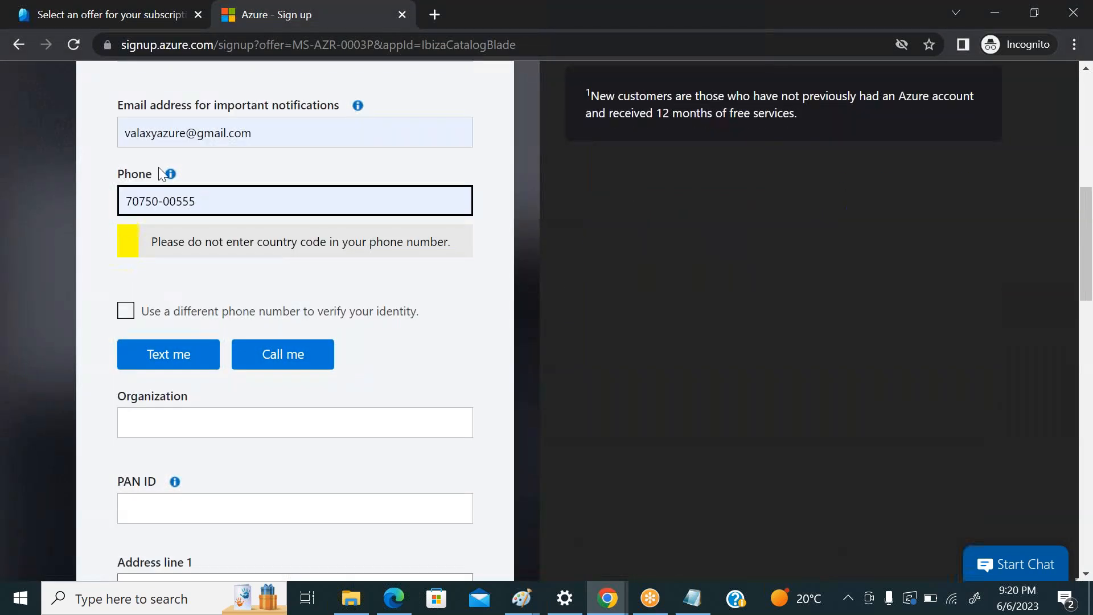
{"action": "scroll", "coordinate": [333, 262], "scroll_direction": "up", "scroll_amount": 7}
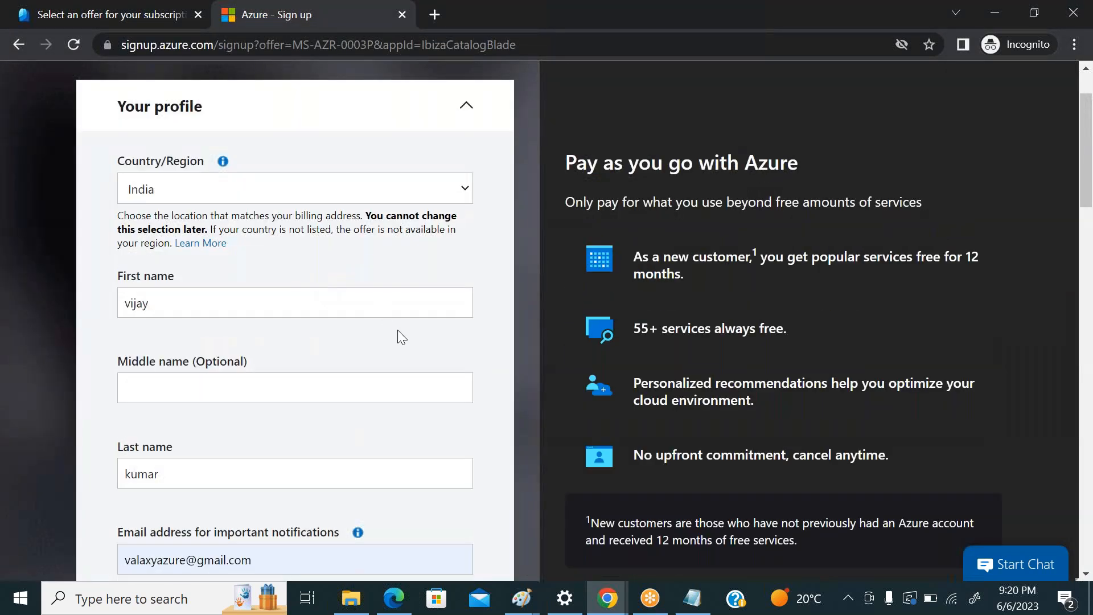
{"action": "scroll", "coordinate": [401, 335], "scroll_direction": "down", "scroll_amount": 7}
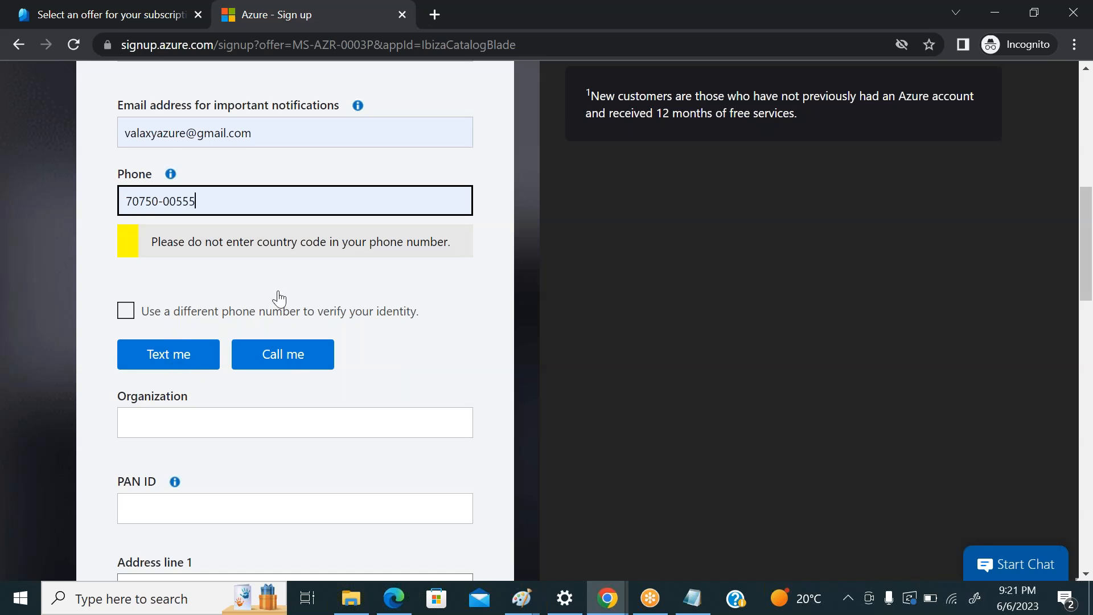
{"action": "scroll", "coordinate": [351, 289], "scroll_direction": "down", "scroll_amount": 5}
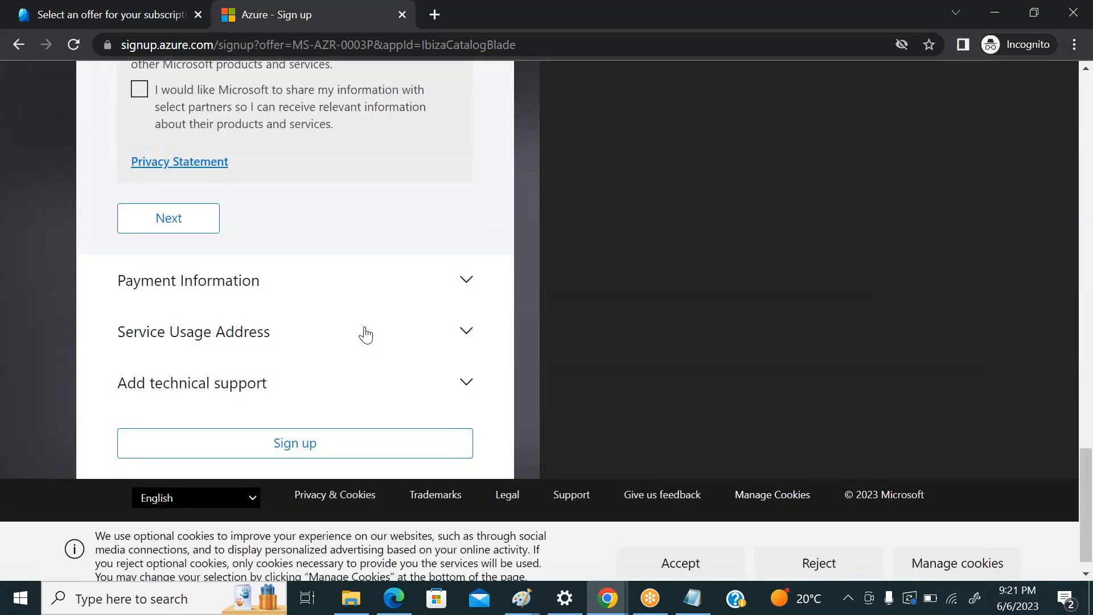
{"action": "scroll", "coordinate": [358, 326], "scroll_direction": "up", "scroll_amount": 20}
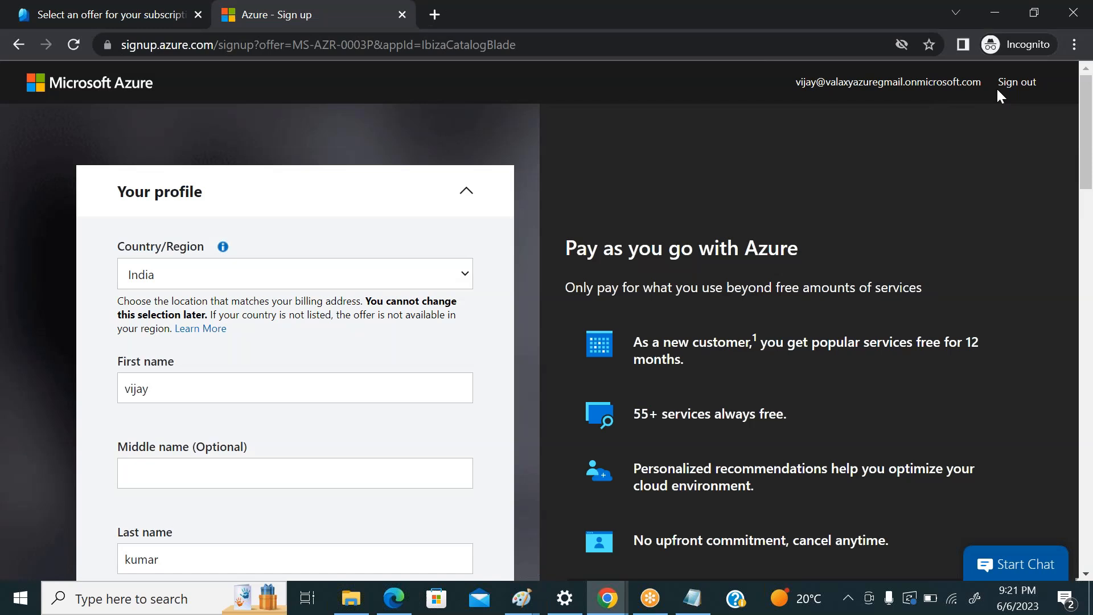
Return to the Azure portal home page, search for "resource" and open the Resource groups list
{"action": "left_click", "coordinate": [147, 17]}
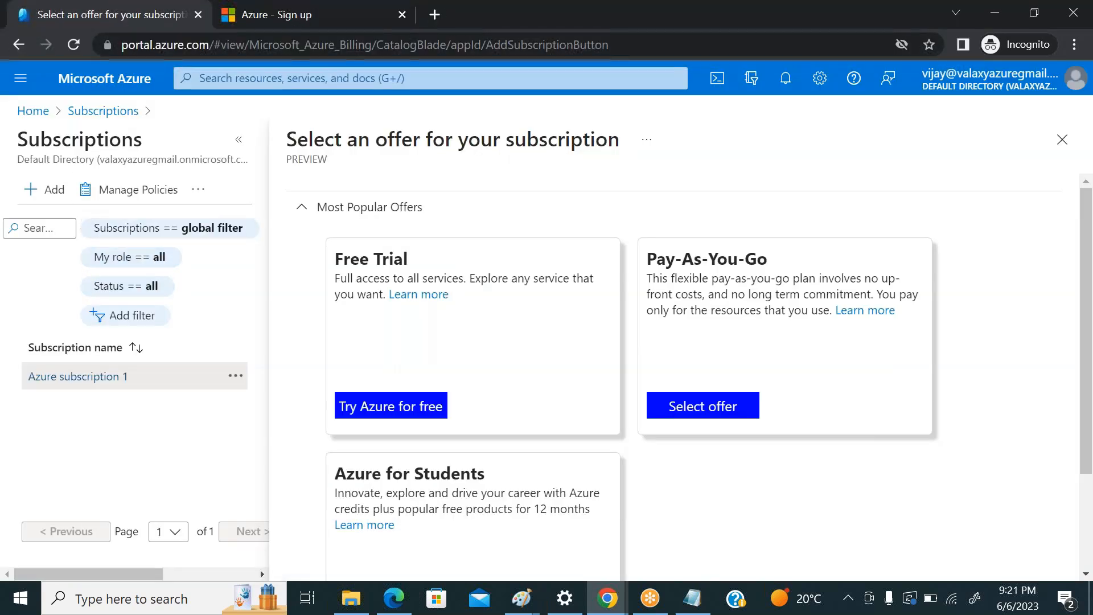
{"action": "left_click", "coordinate": [35, 112]}
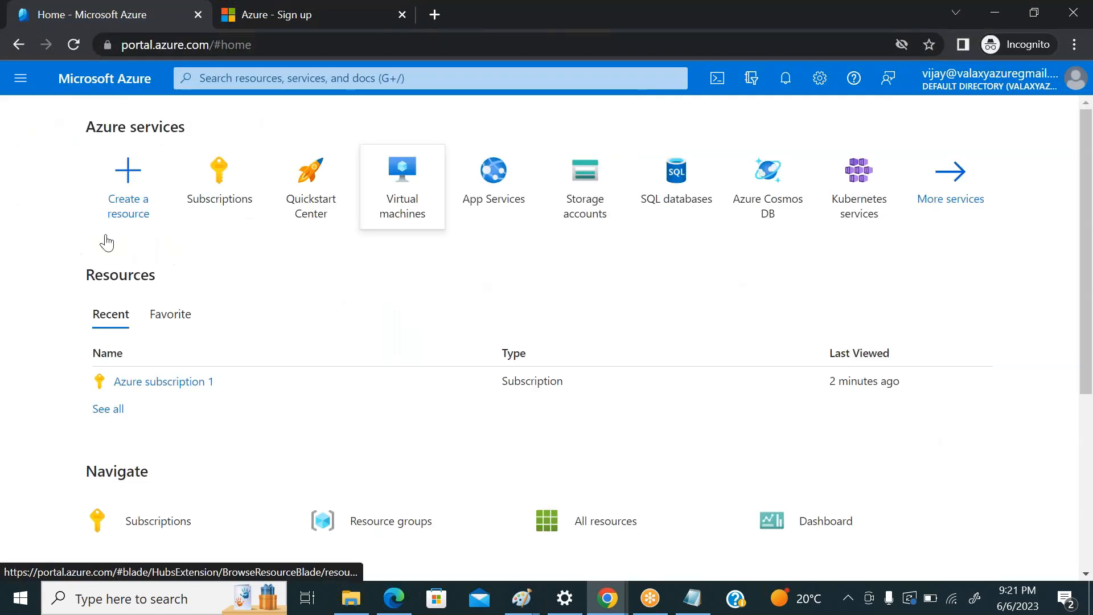
{"action": "left_click", "coordinate": [247, 81]}
{"action": "type", "text": "resource"}
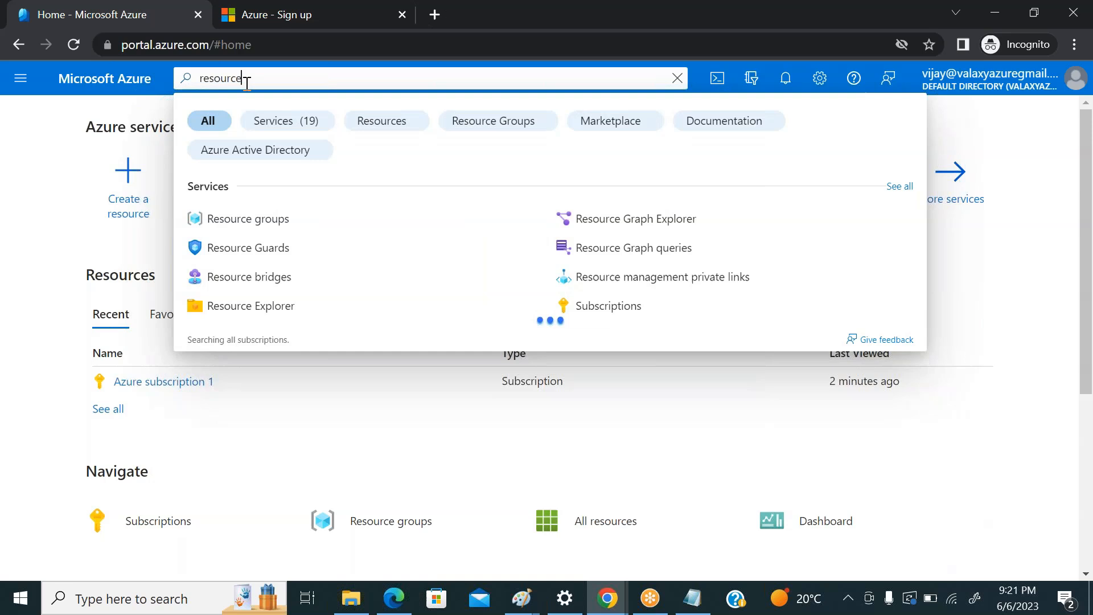
{"action": "left_click", "coordinate": [249, 220]}
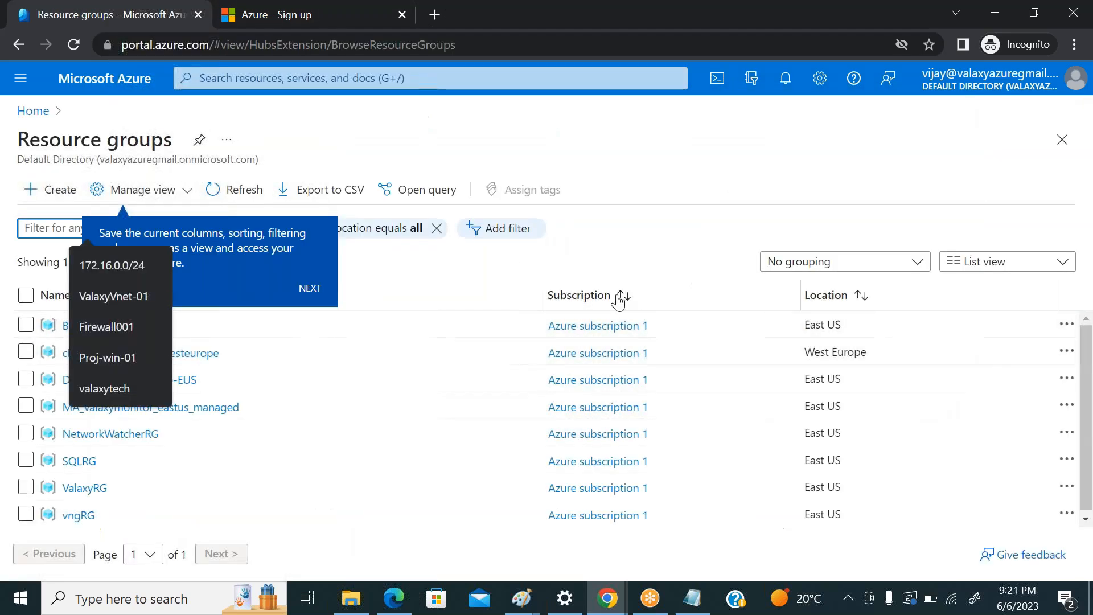
{"action": "left_click", "coordinate": [692, 155]}
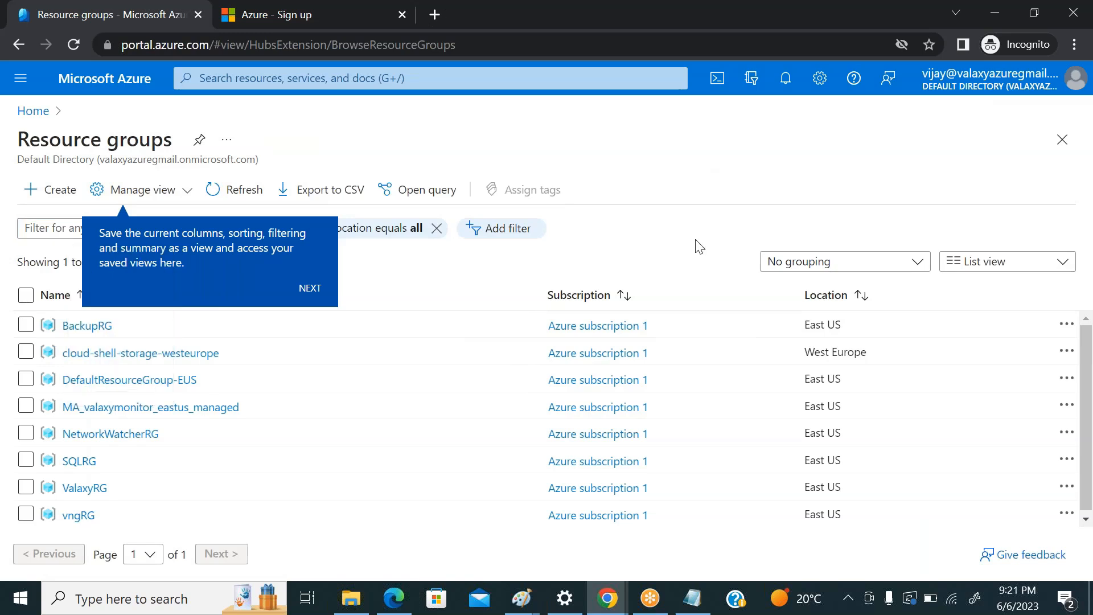
Try to delete the vngRG resource group with its dependent resources, confirming with the name vngRG
{"action": "left_click", "coordinate": [78, 517]}
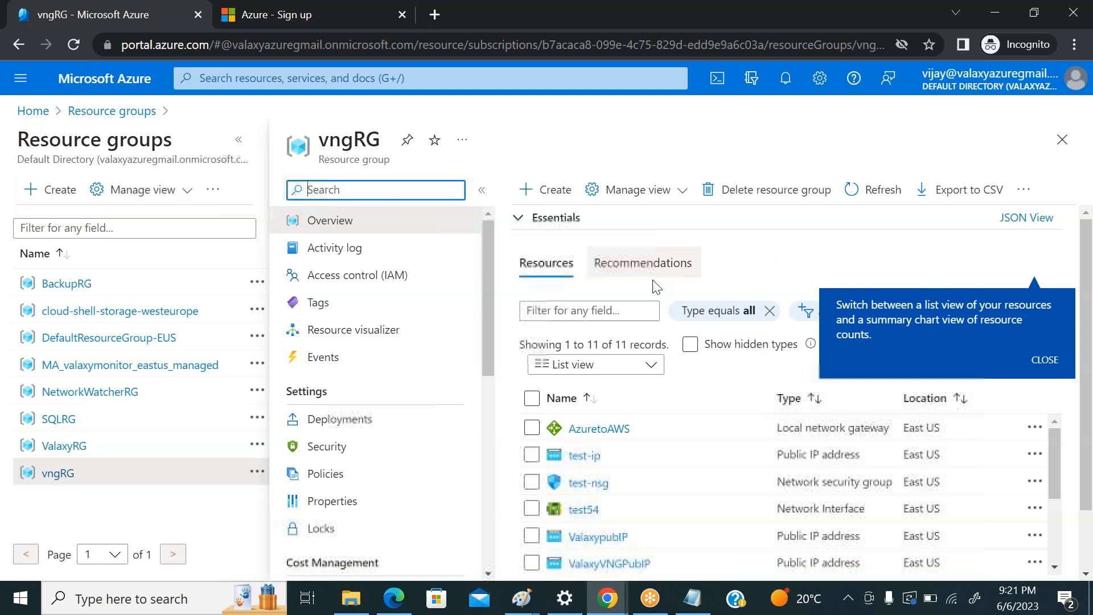
{"action": "left_click", "coordinate": [784, 190]}
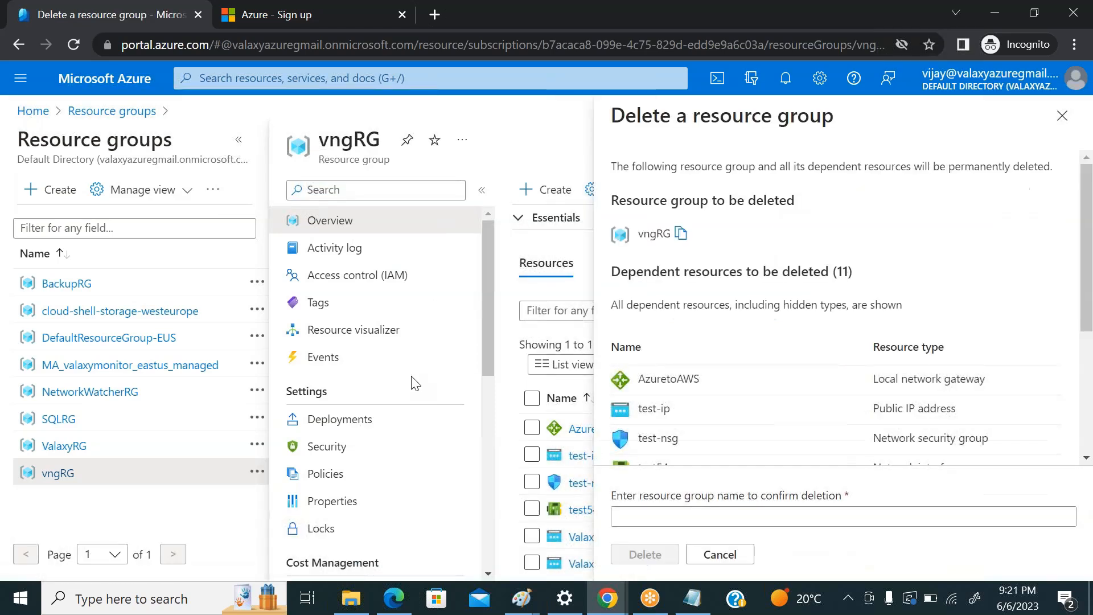
{"action": "scroll", "coordinate": [841, 420], "scroll_direction": "down", "scroll_amount": 4}
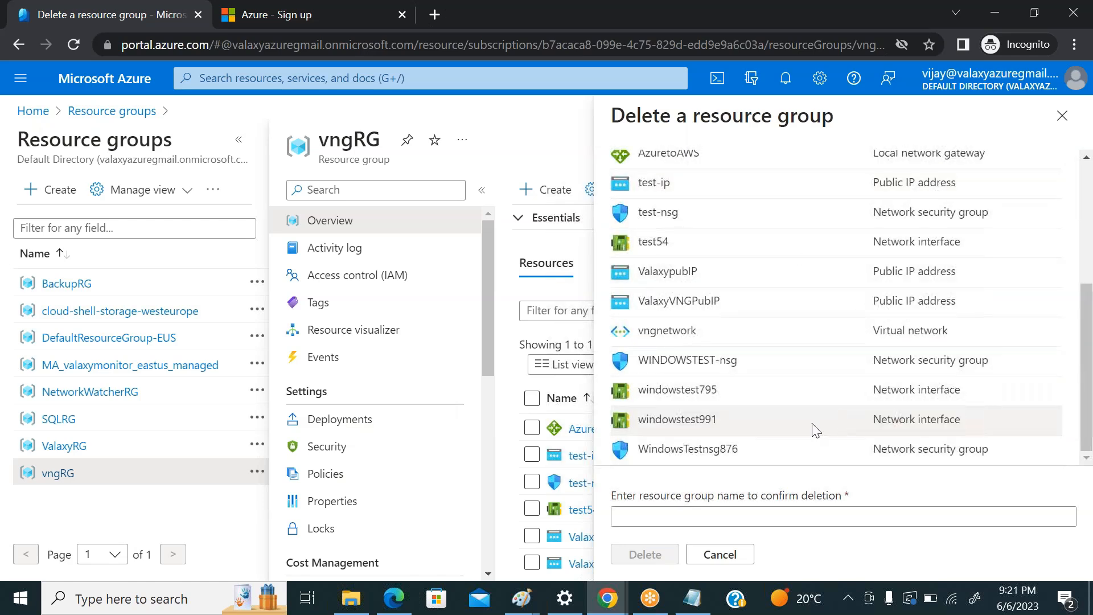
{"action": "left_click", "coordinate": [720, 519]}
{"action": "type", "text": "vngRG"}
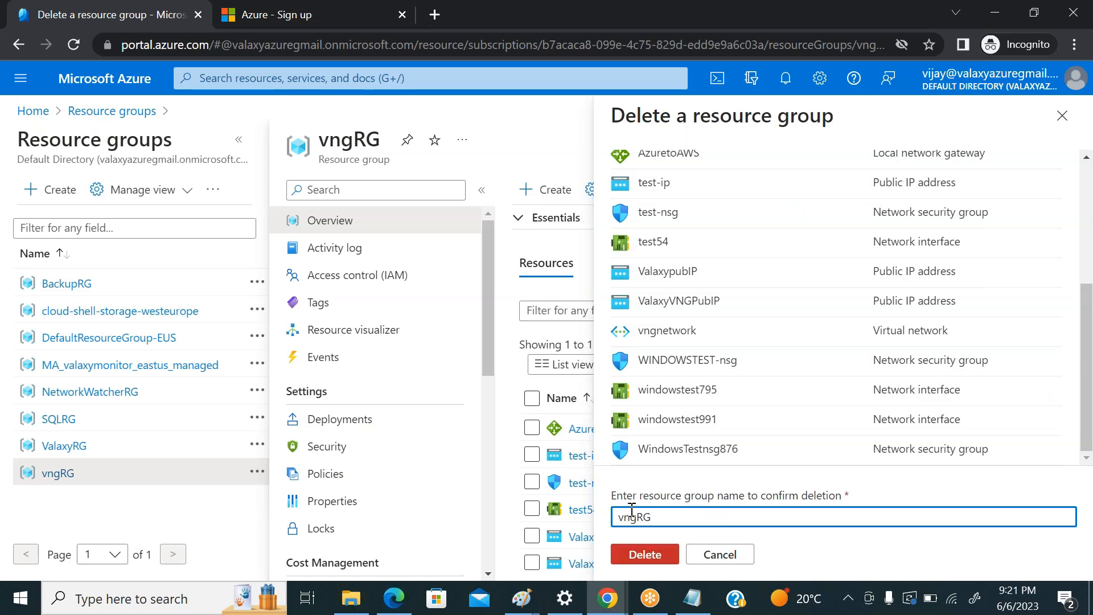
{"action": "left_click", "coordinate": [638, 550]}
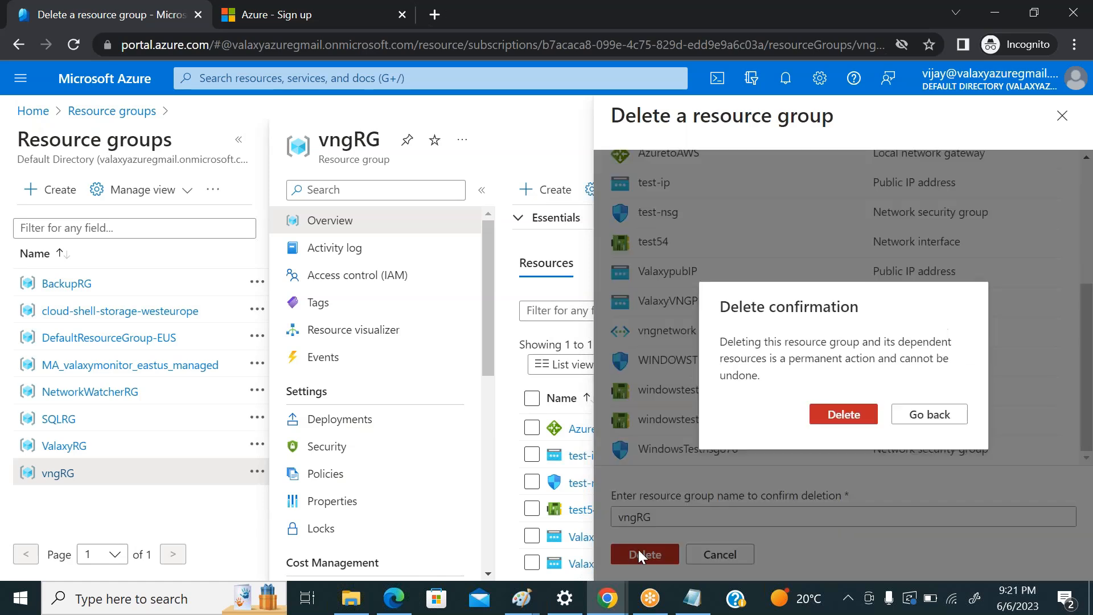
{"action": "left_click", "coordinate": [852, 415]}
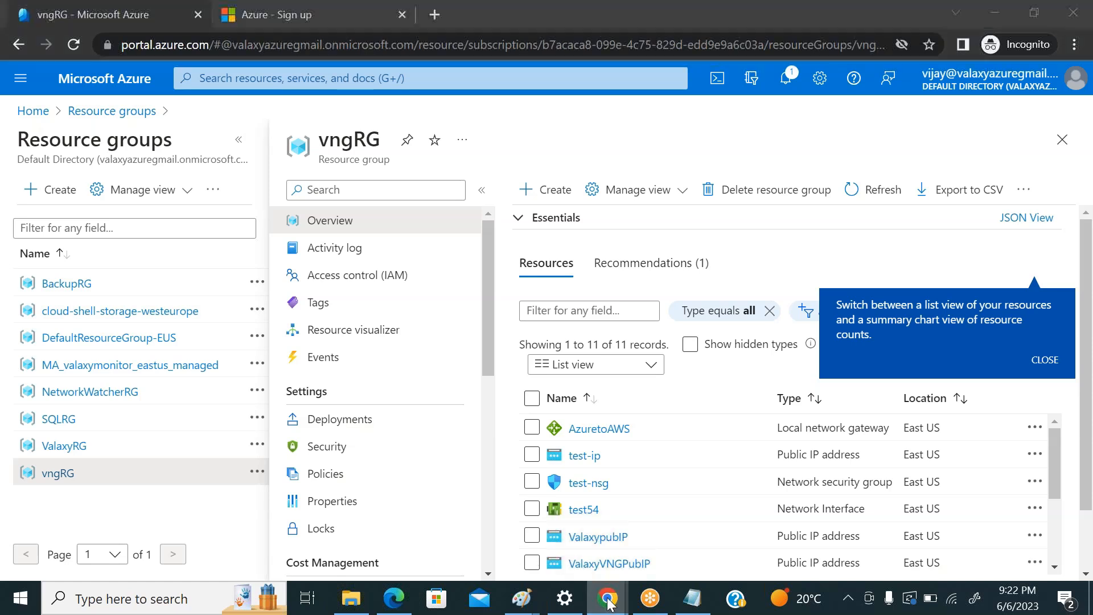
Switch to the subscription owner's portal window and start adding a role assignment on Azure subscription 1
{"action": "mouse_move", "coordinate": [614, 595]}
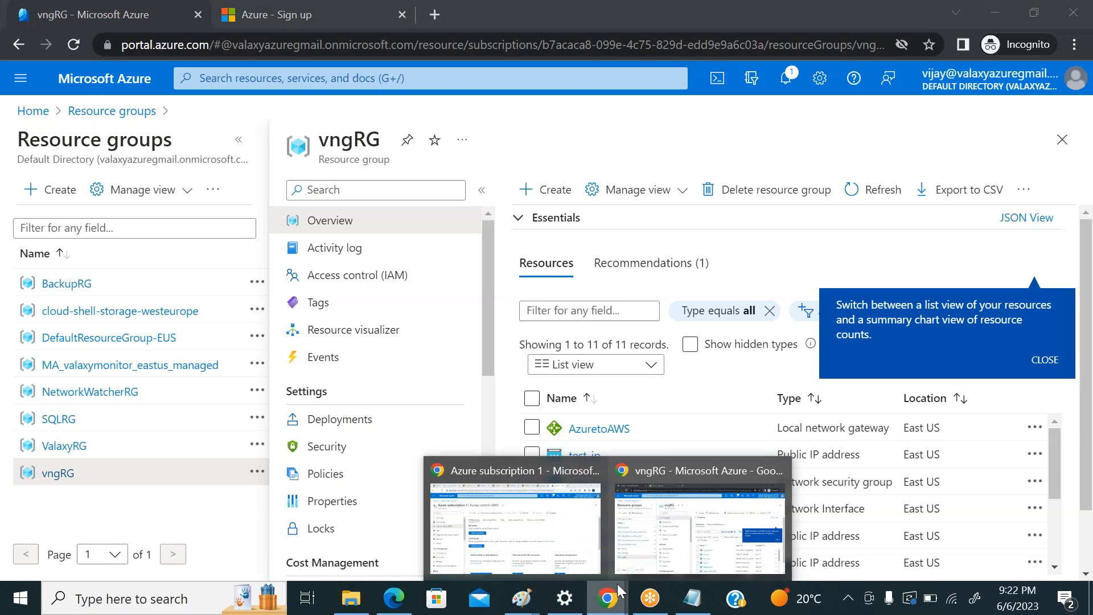
{"action": "left_click", "coordinate": [516, 526]}
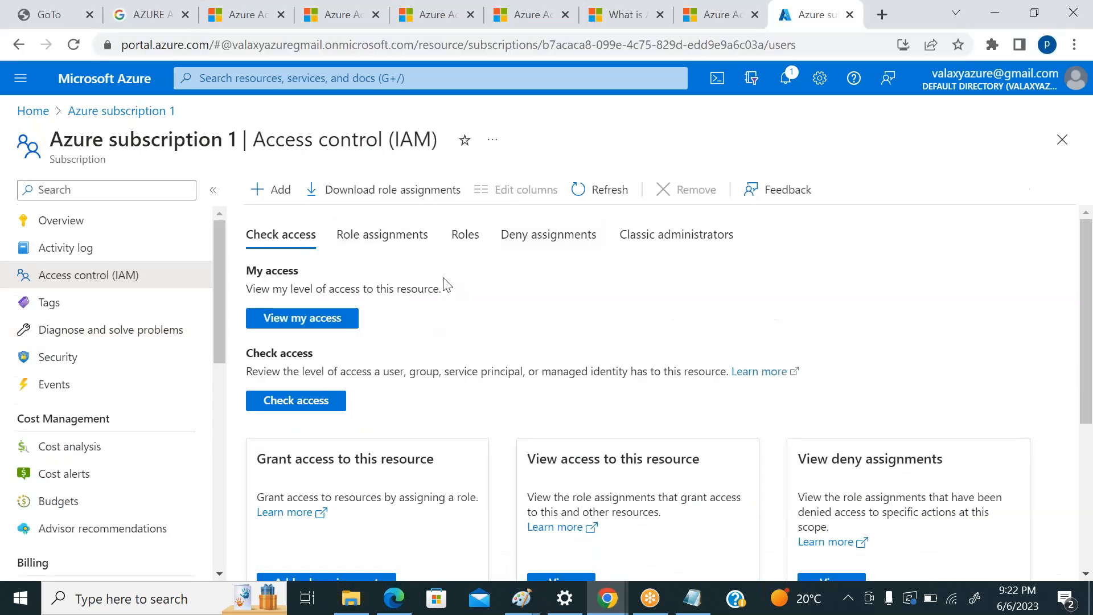
{"action": "left_click", "coordinate": [277, 189]}
{"action": "left_click", "coordinate": [298, 220]}
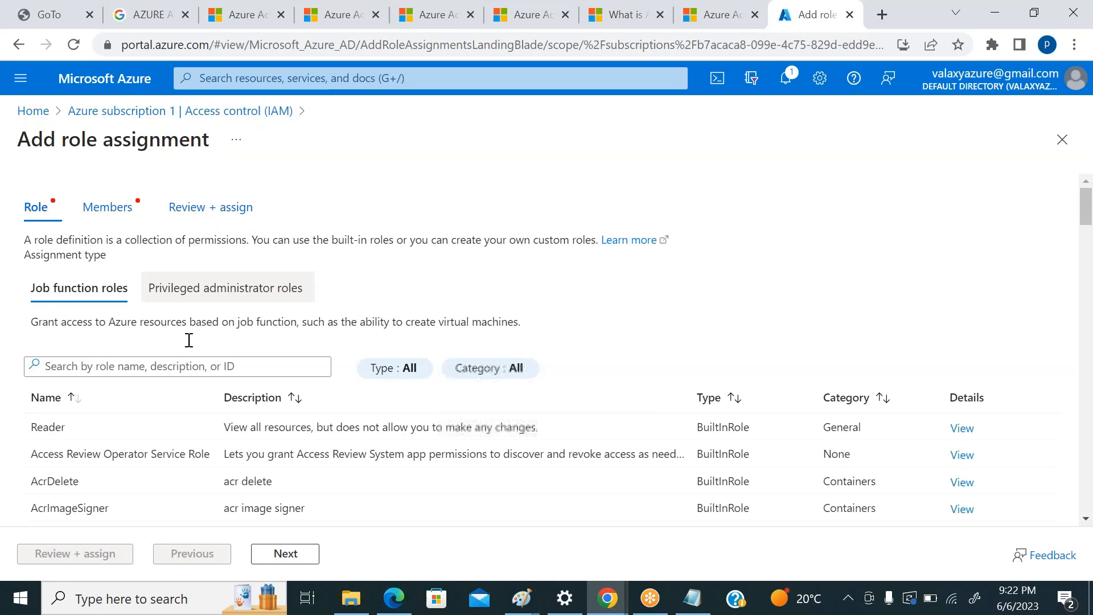
Search the job function roles for "contri", clear the search and browse the full role list
{"action": "scroll", "coordinate": [551, 319], "scroll_direction": "down", "scroll_amount": 2}
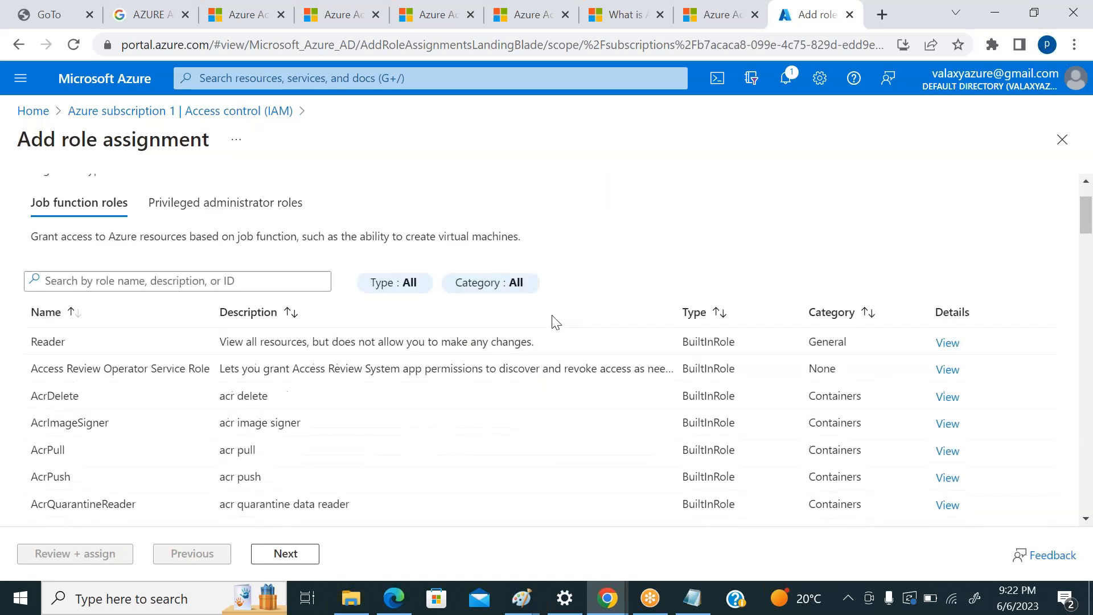
{"action": "left_click", "coordinate": [214, 279]}
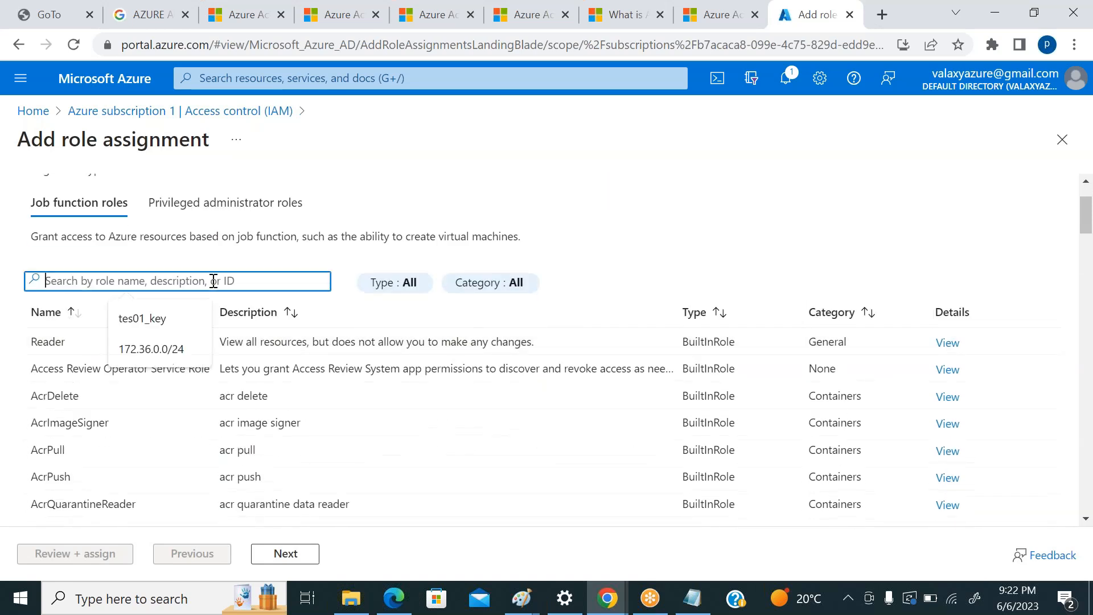
{"action": "type", "text": "contri"}
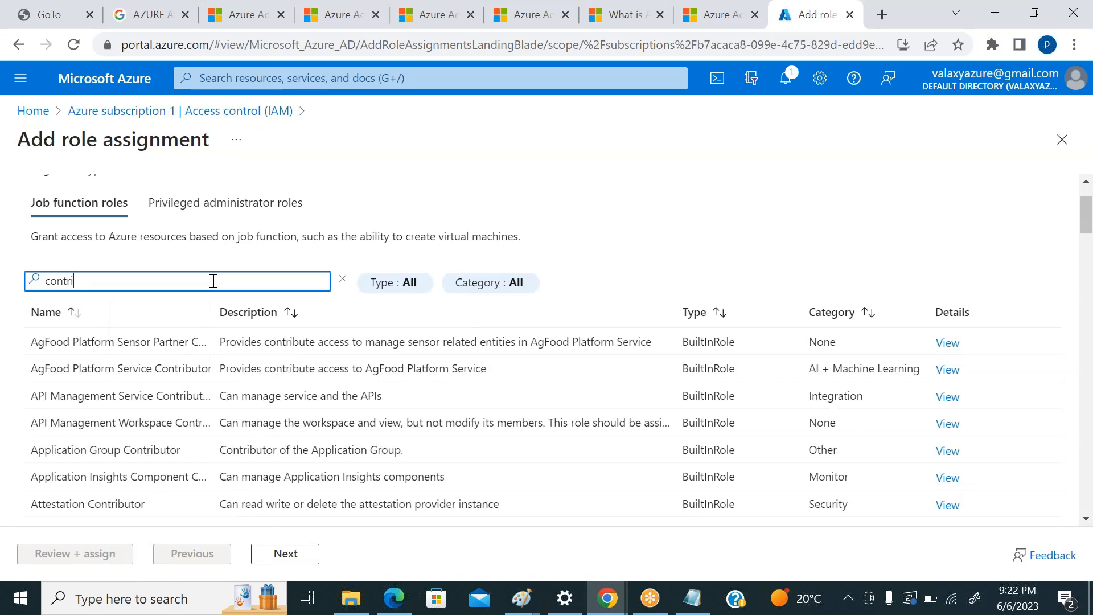
{"action": "key", "text": "BackSpace"}
{"action": "key", "text": "BackSpace"}
{"action": "key", "text": "BackSpace"}
{"action": "key", "text": "BackSpace"}
{"action": "key", "text": "BackSpace"}
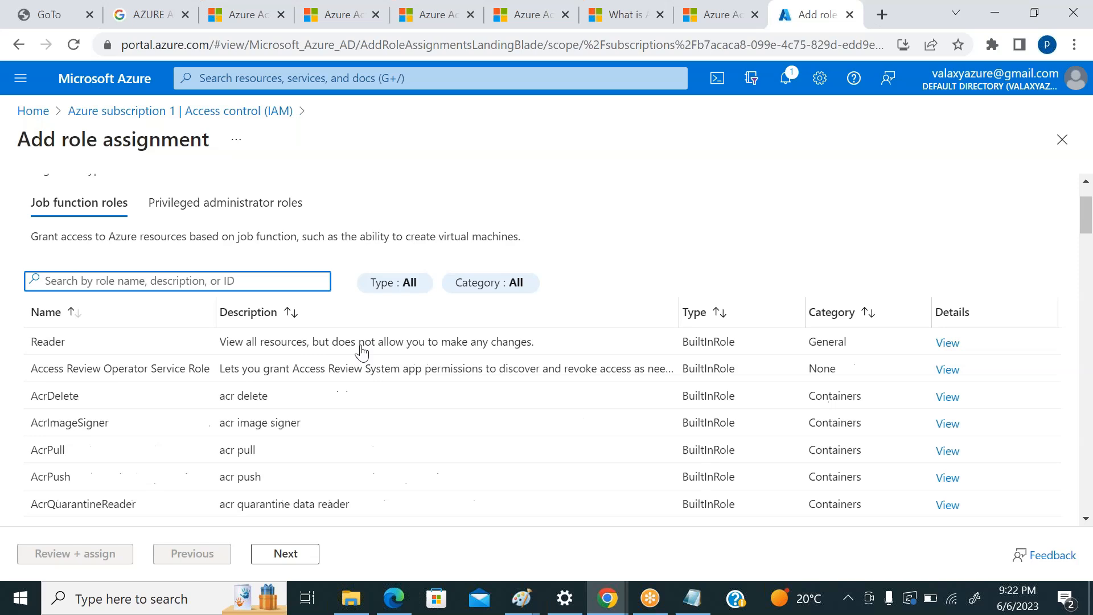
{"action": "scroll", "coordinate": [361, 346], "scroll_direction": "down", "scroll_amount": 3}
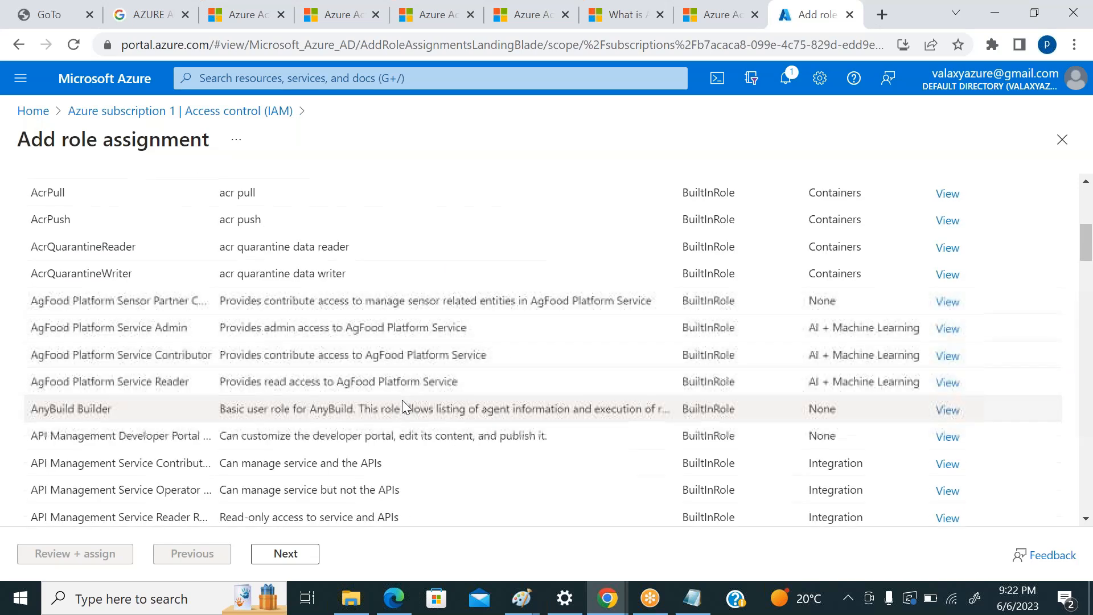
{"action": "scroll", "coordinate": [404, 400], "scroll_direction": "down", "scroll_amount": 20}
{"action": "scroll", "coordinate": [408, 399], "scroll_direction": "down", "scroll_amount": 10}
{"action": "scroll", "coordinate": [399, 391], "scroll_direction": "up", "scroll_amount": 20}
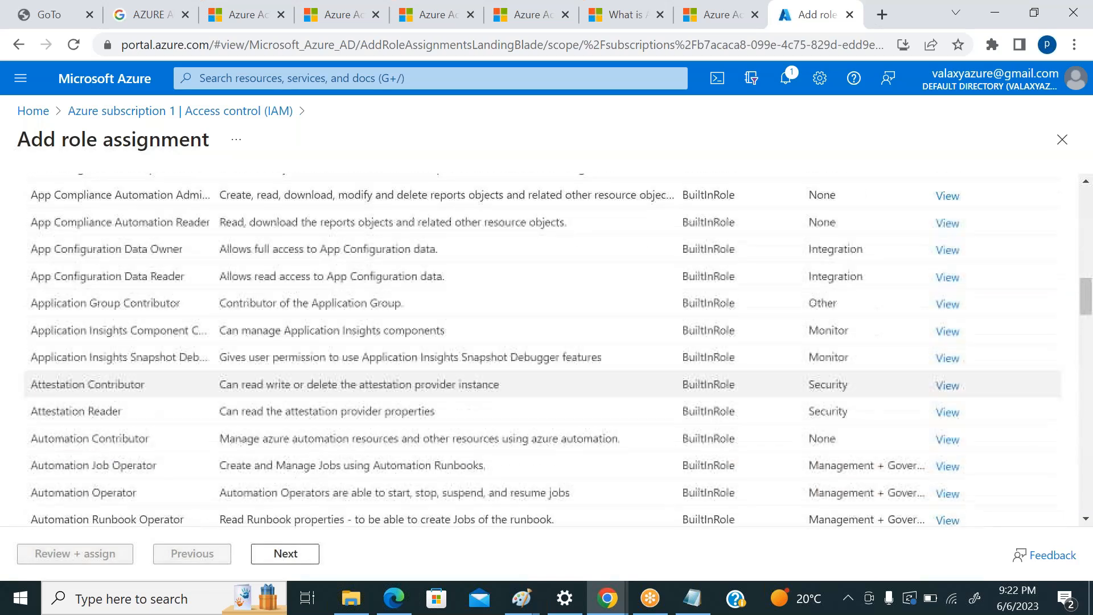
{"action": "scroll", "coordinate": [398, 390], "scroll_direction": "up", "scroll_amount": 10}
Search the job function roles for "resource" and look through the matching roles and their descriptions
{"action": "left_click", "coordinate": [190, 366]}
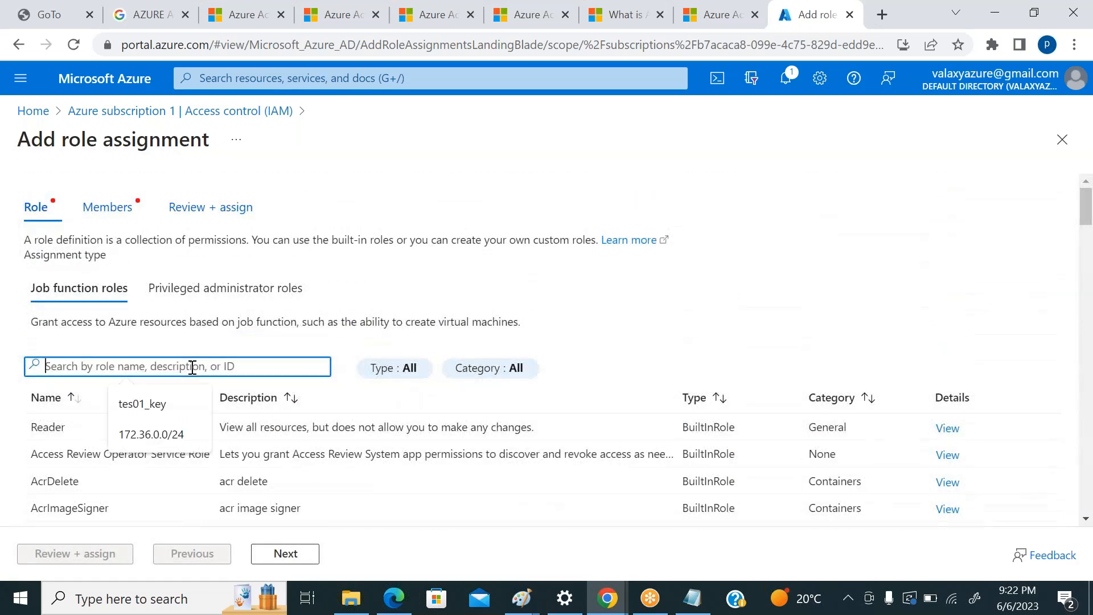
{"action": "type", "text": "resource"}
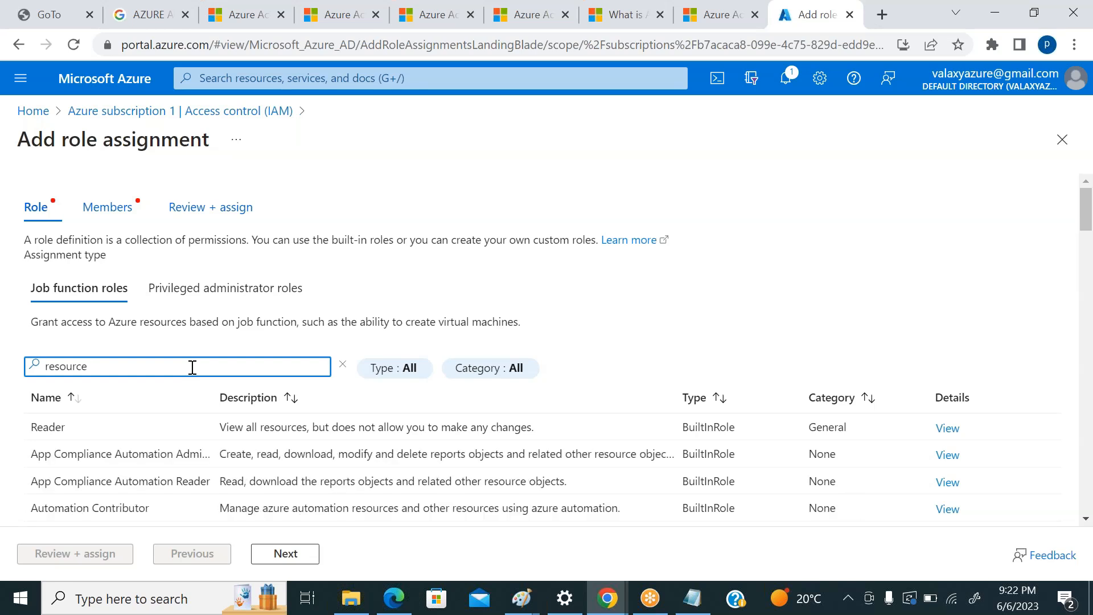
{"action": "scroll", "coordinate": [419, 432], "scroll_direction": "down", "scroll_amount": 3}
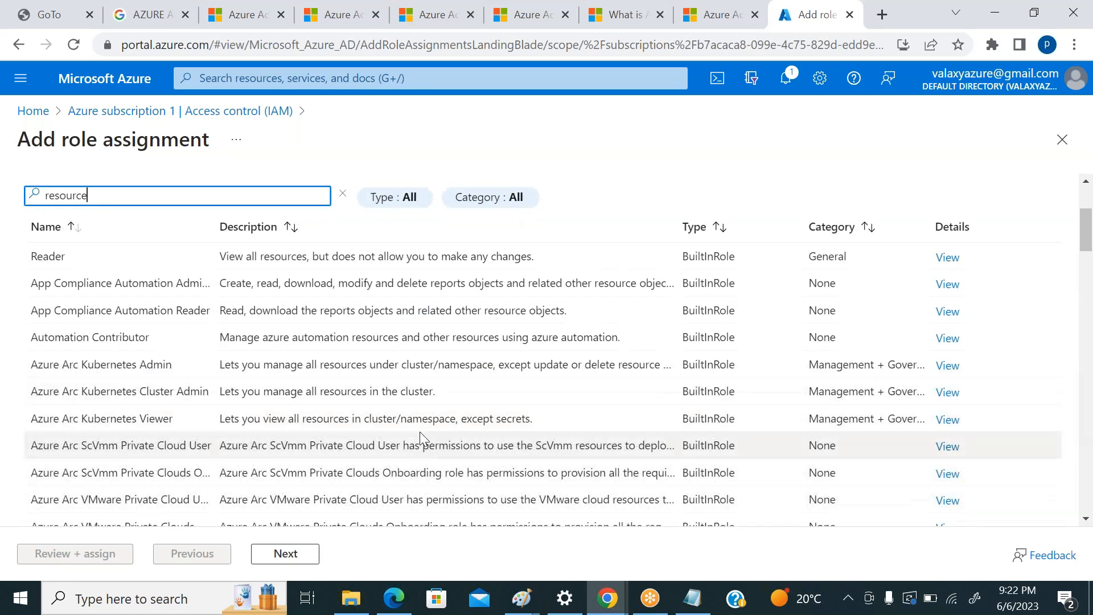
{"action": "scroll", "coordinate": [386, 432], "scroll_direction": "down", "scroll_amount": 9}
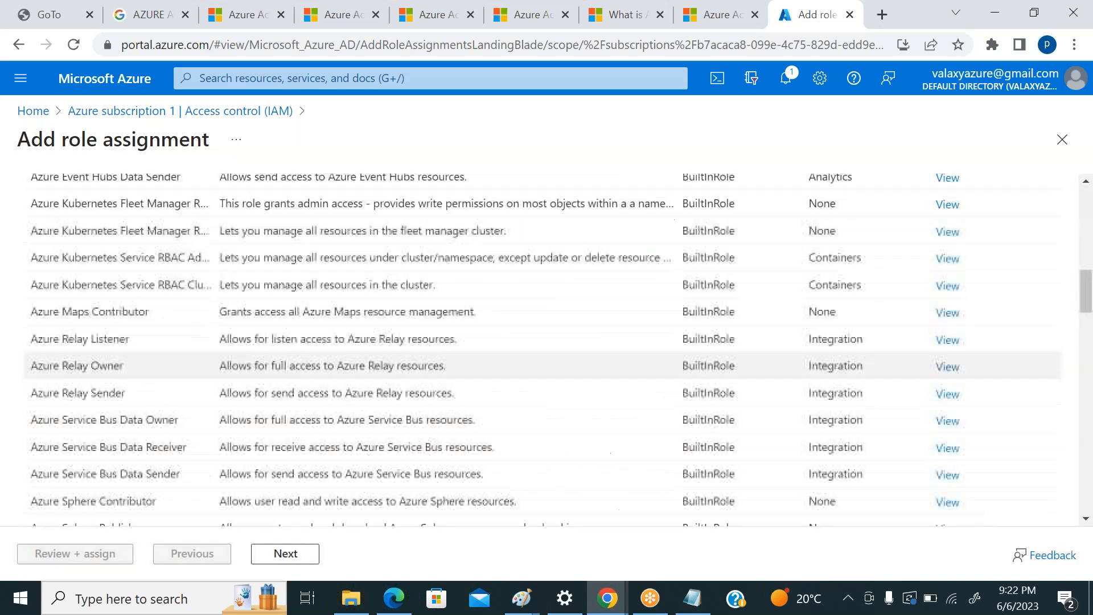
{"action": "scroll", "coordinate": [385, 427], "scroll_direction": "down", "scroll_amount": 20}
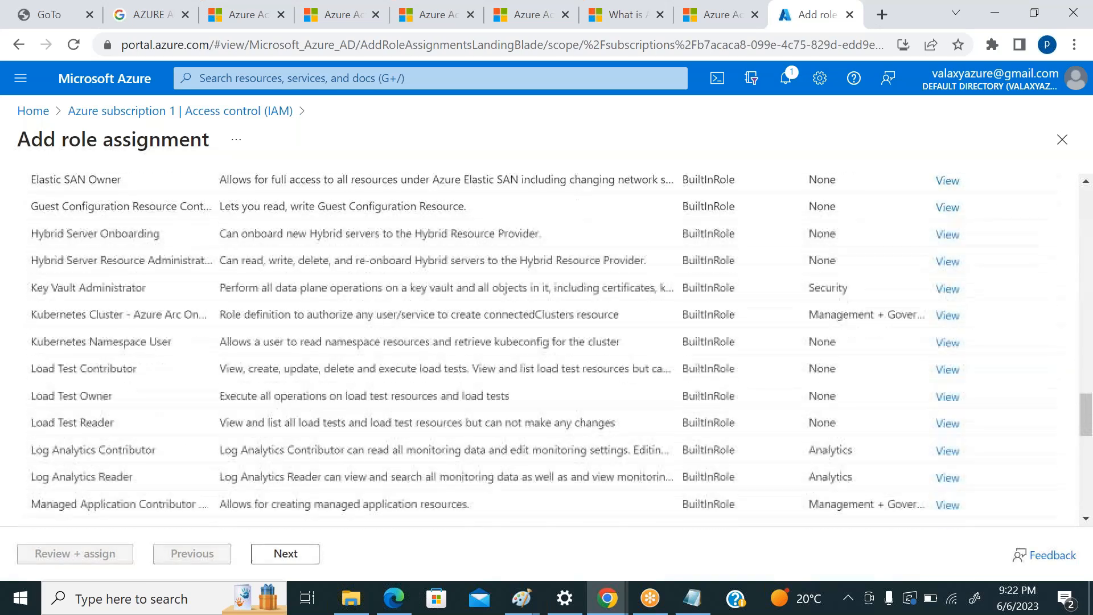
{"action": "scroll", "coordinate": [393, 433], "scroll_direction": "down", "scroll_amount": 15}
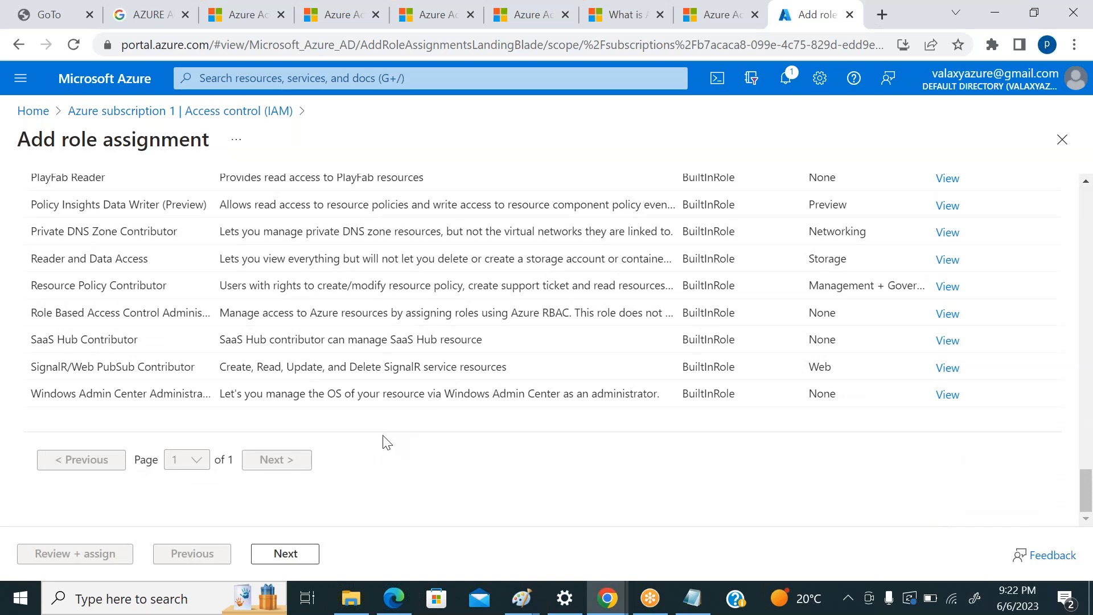
{"action": "scroll", "coordinate": [384, 443], "scroll_direction": "up", "scroll_amount": 12}
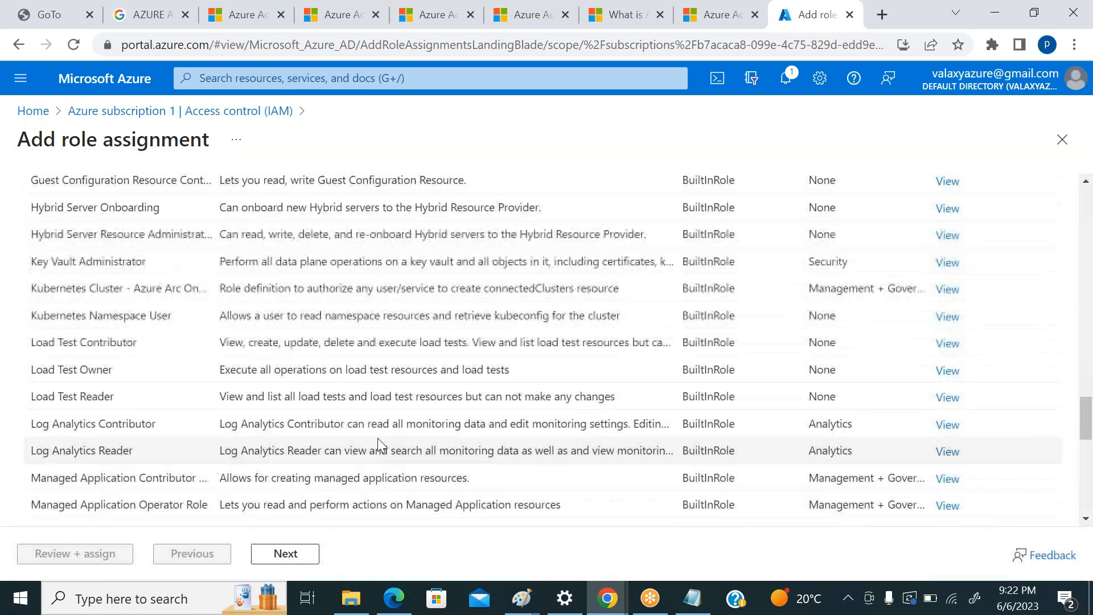
{"action": "scroll", "coordinate": [376, 437], "scroll_direction": "up", "scroll_amount": 5}
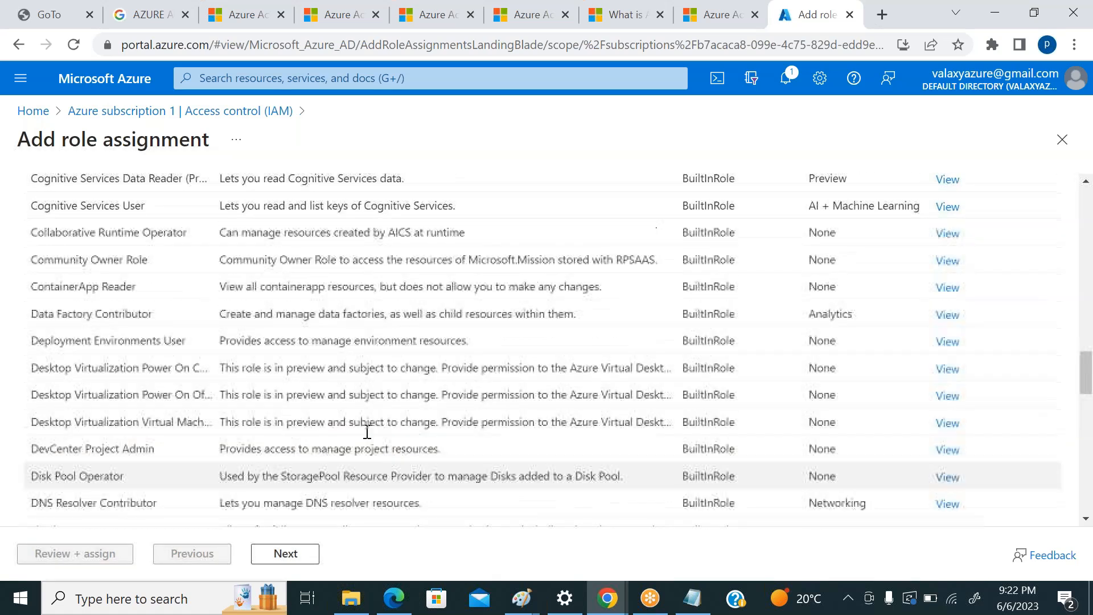
{"action": "scroll", "coordinate": [367, 433], "scroll_direction": "up", "scroll_amount": 10}
Leave the role assignment, return to the portal home page, search for "resource" and open the Resource groups list
{"action": "left_click", "coordinate": [117, 111]}
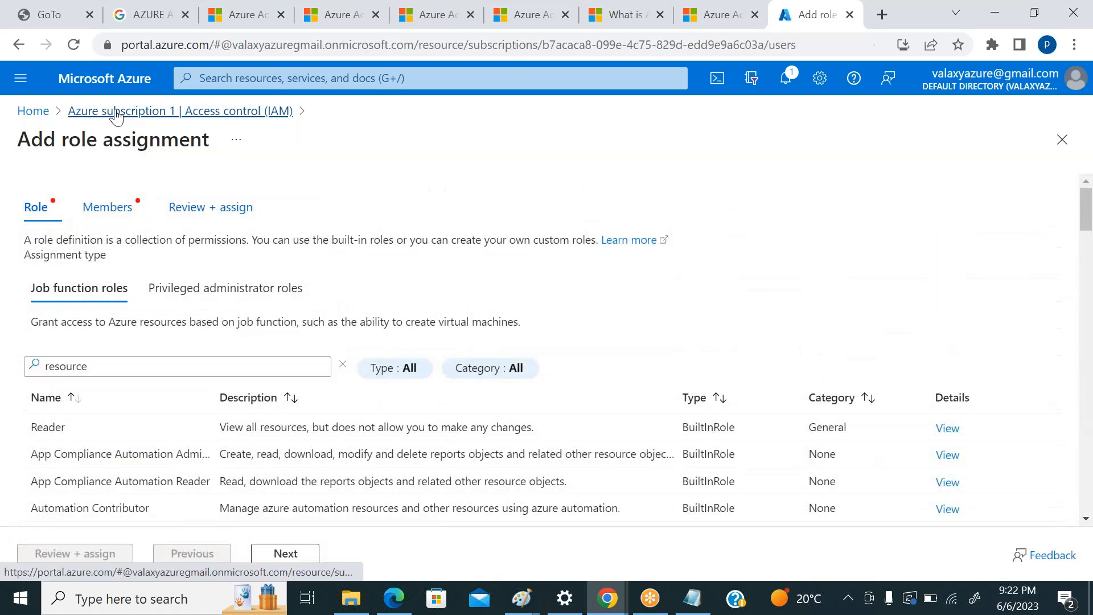
{"action": "left_click", "coordinate": [32, 111]}
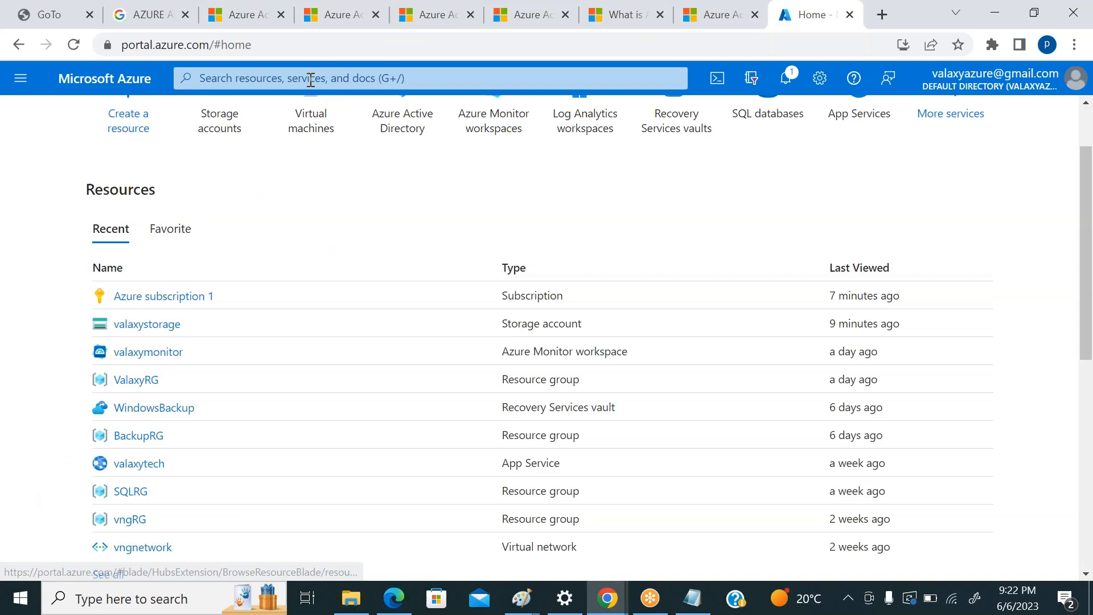
{"action": "left_click", "coordinate": [311, 78]}
{"action": "type", "text": "resour"}
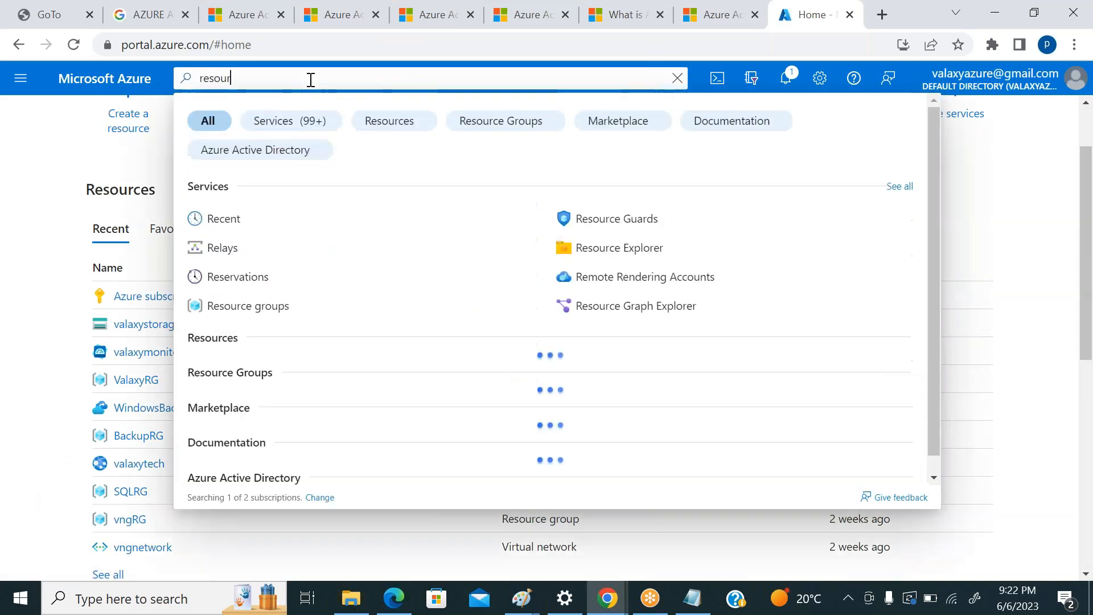
{"action": "type", "text": "ce"}
{"action": "left_click", "coordinate": [257, 221]}
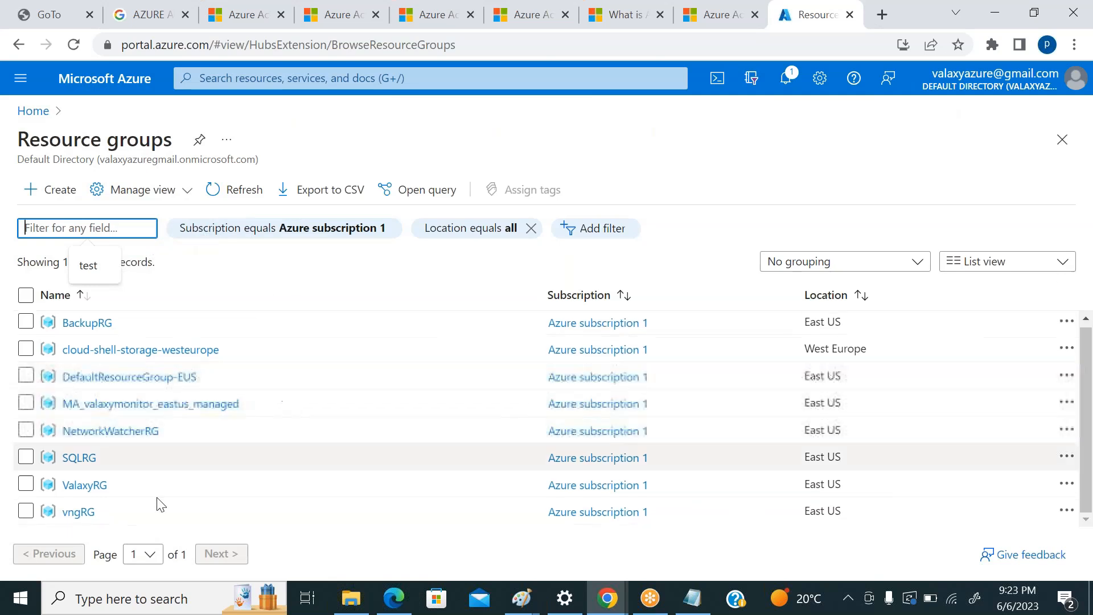
Open Access control (IAM) for the vngRG resource group and start adding a role assignment
{"action": "left_click", "coordinate": [79, 512]}
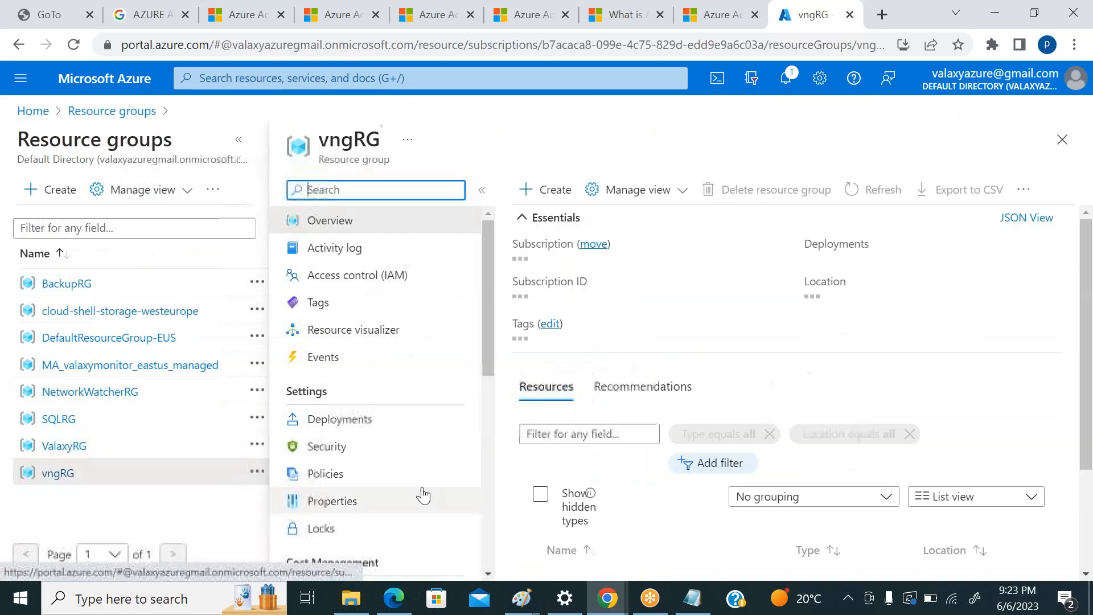
{"action": "left_click", "coordinate": [360, 276]}
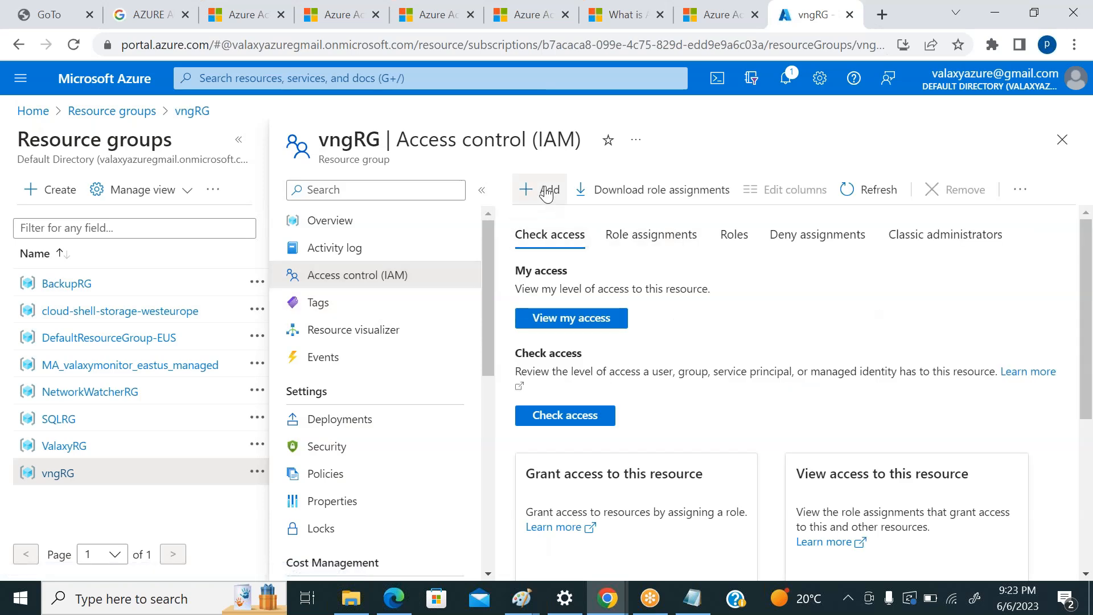
{"action": "left_click", "coordinate": [547, 192]}
{"action": "left_click", "coordinate": [540, 222]}
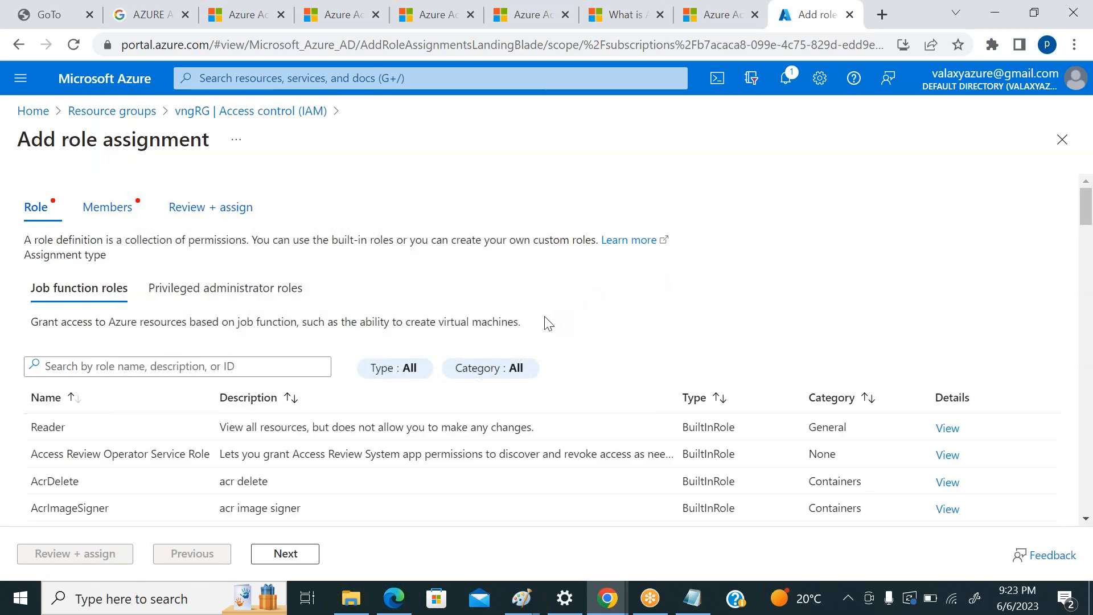
Browse the job function roles assignable on vngRG, and return to the resource group's Access control (IAM) page
{"action": "scroll", "coordinate": [546, 322], "scroll_direction": "down", "scroll_amount": 3}
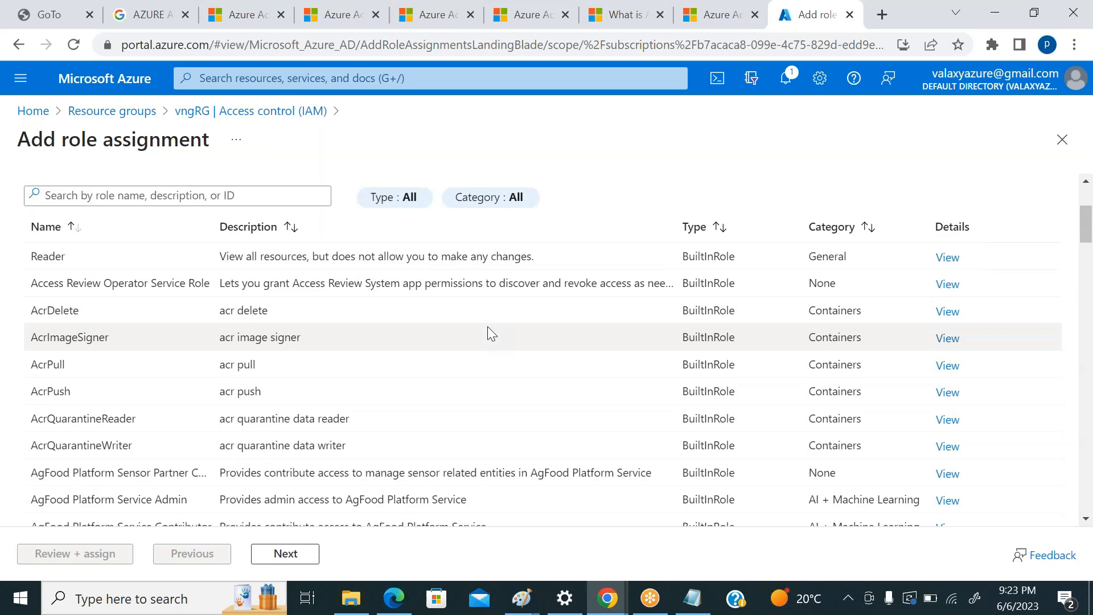
{"action": "scroll", "coordinate": [487, 327], "scroll_direction": "down", "scroll_amount": 10}
{"action": "scroll", "coordinate": [484, 336], "scroll_direction": "down", "scroll_amount": 10}
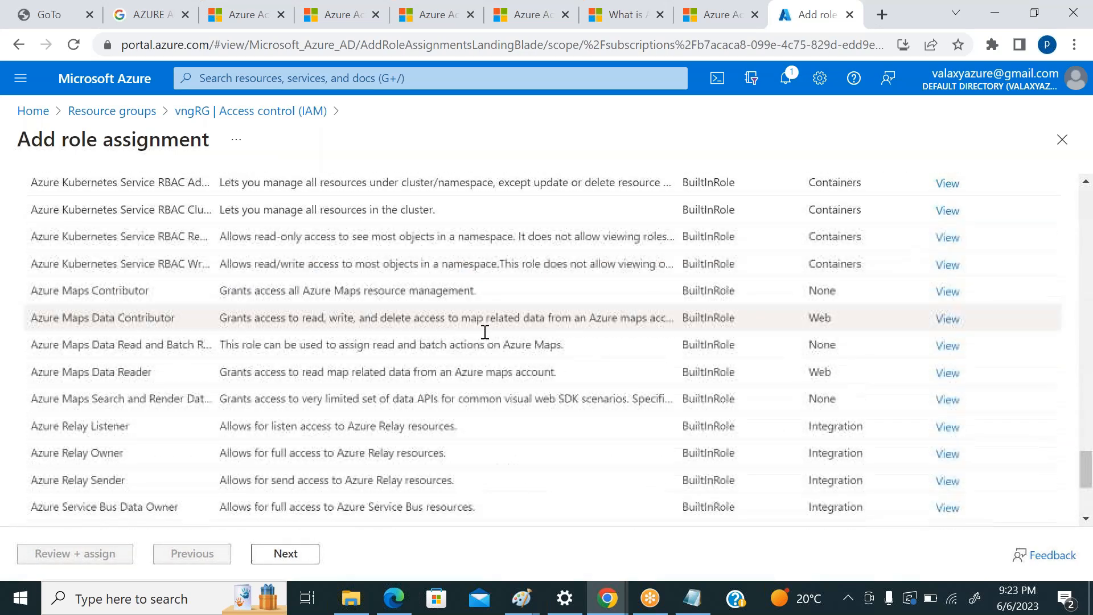
{"action": "scroll", "coordinate": [485, 332], "scroll_direction": "down", "scroll_amount": 5}
{"action": "scroll", "coordinate": [483, 339], "scroll_direction": "up", "scroll_amount": 10}
{"action": "scroll", "coordinate": [474, 352], "scroll_direction": "up", "scroll_amount": 15}
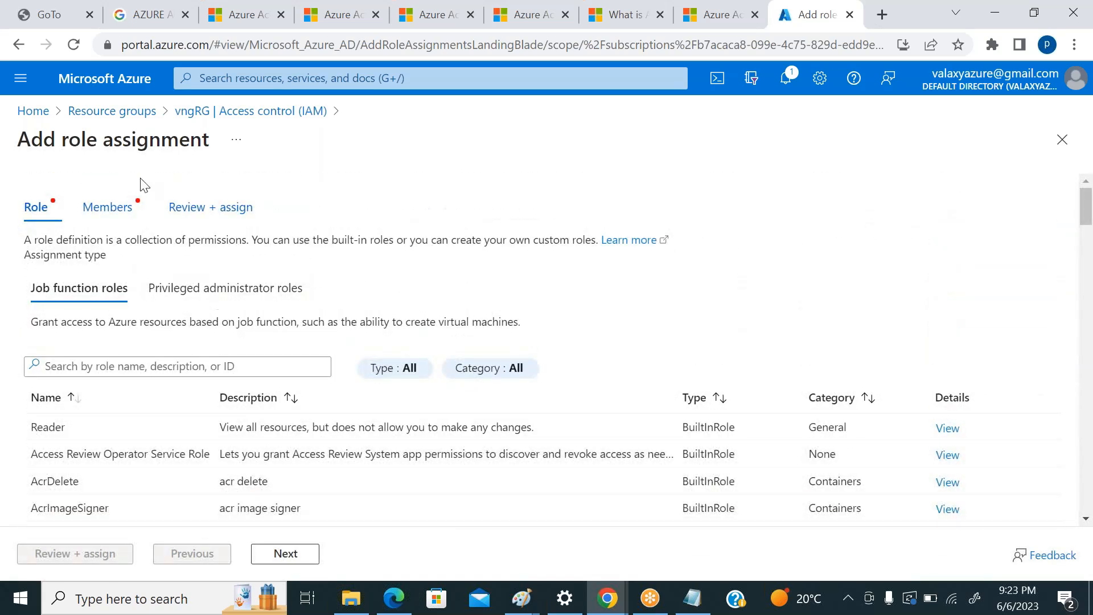
{"action": "left_click", "coordinate": [183, 112]}
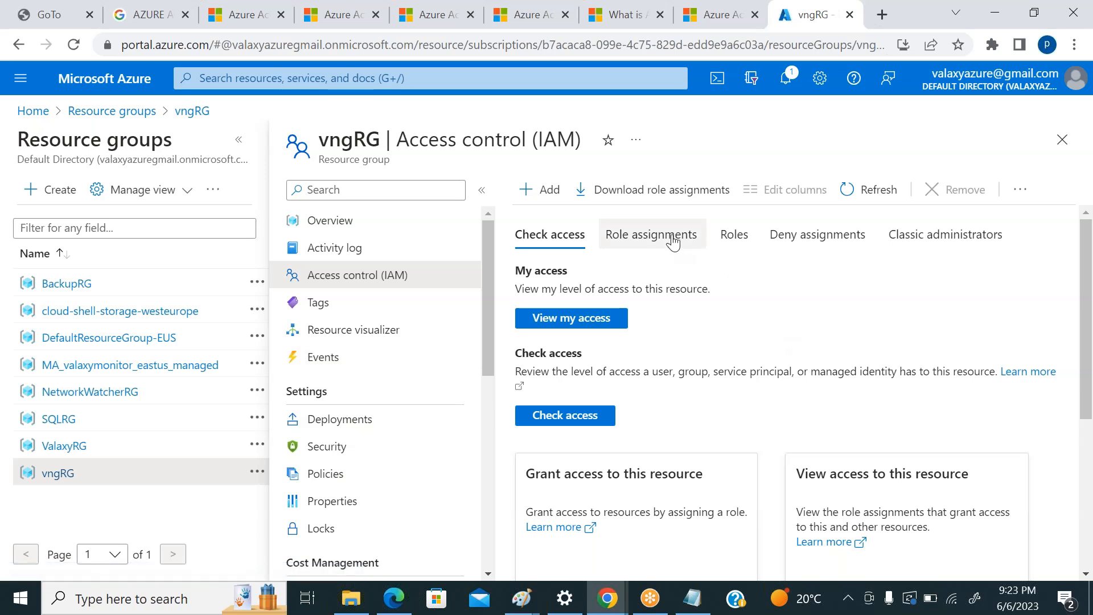
View the signed-in account's own access to vngRG, close it and examine the resource group's role assignments
{"action": "left_click", "coordinate": [606, 321]}
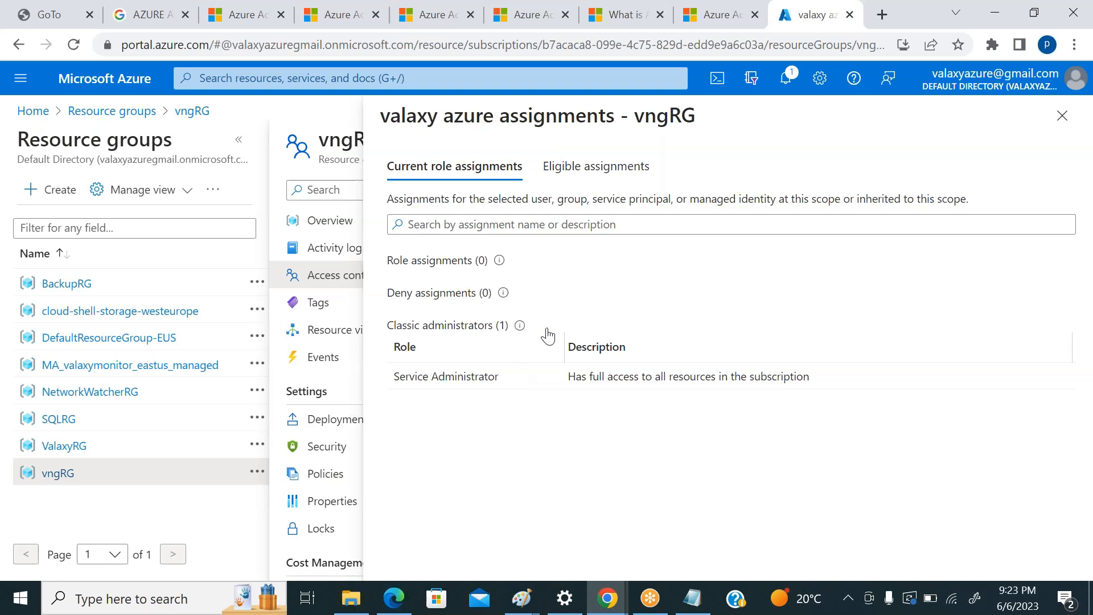
{"action": "left_click", "coordinate": [1061, 115]}
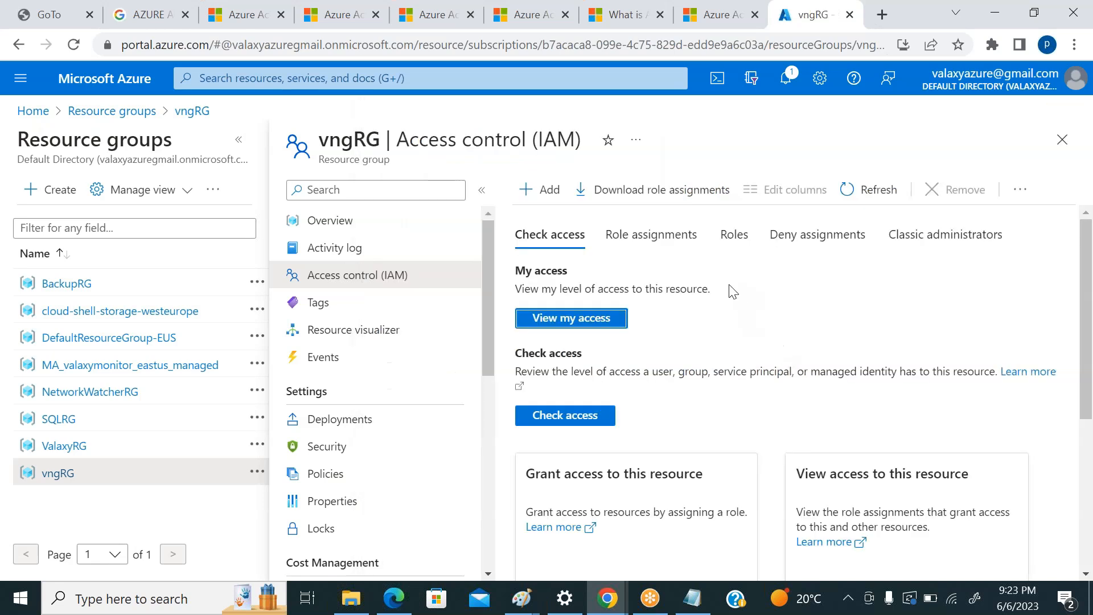
{"action": "left_click", "coordinate": [663, 238]}
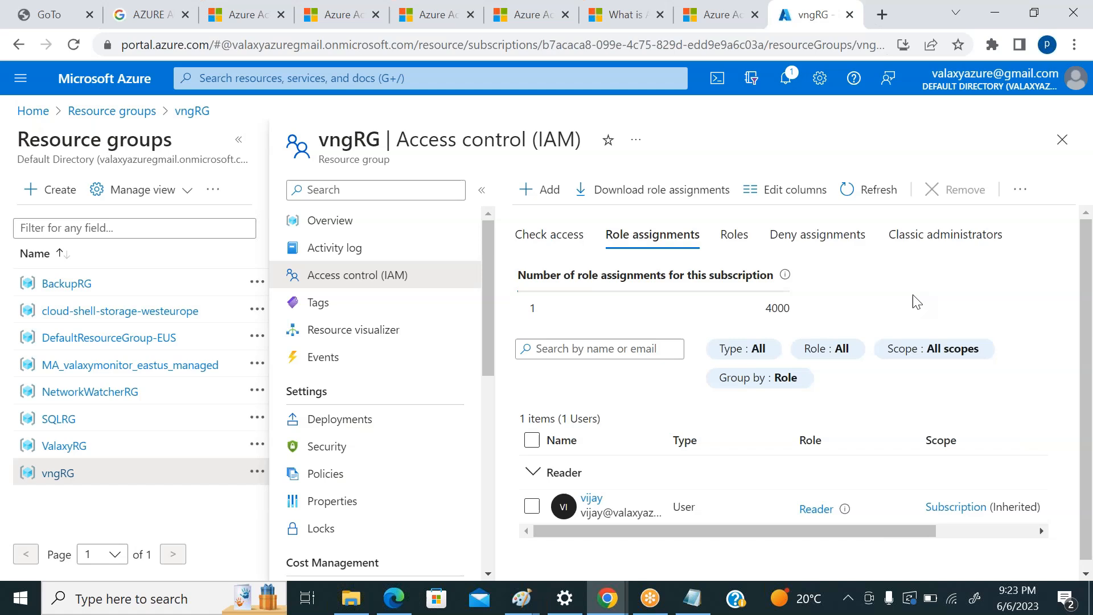
{"action": "scroll", "coordinate": [913, 295], "scroll_direction": "down", "scroll_amount": 1}
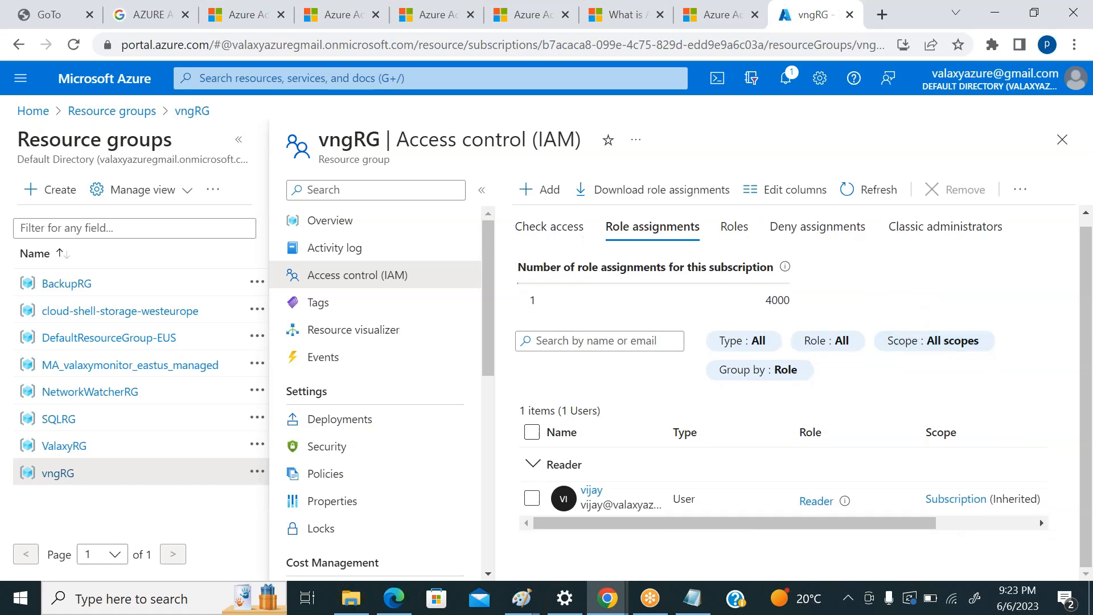
{"action": "left_click_drag", "start_coordinate": [899, 525], "coordinate": [787, 521]}
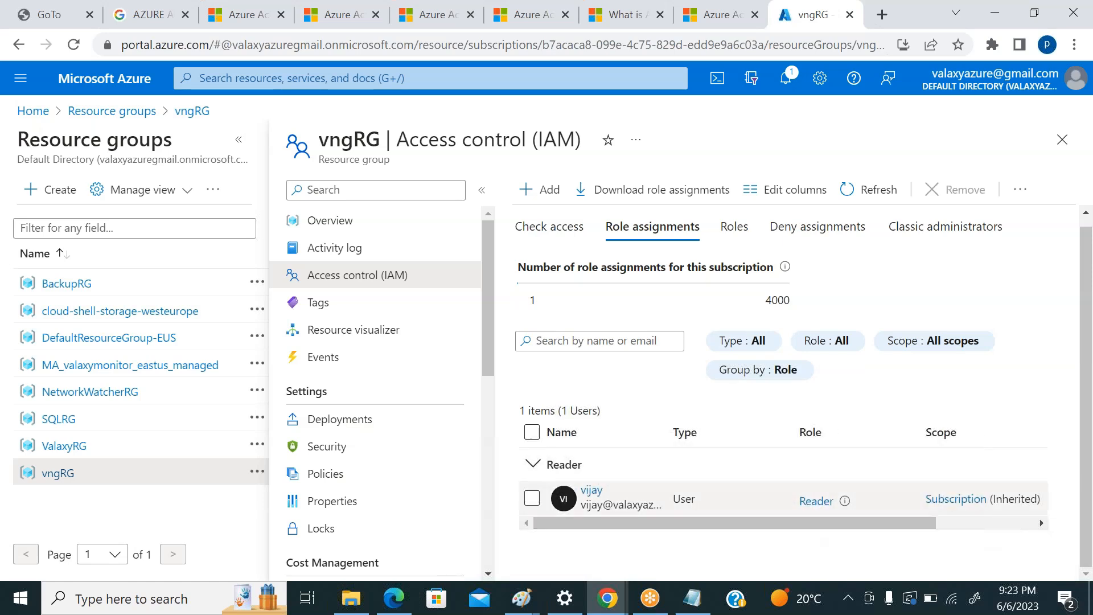
Examine the roles available for vngRG, marking the Contributor role in the list
{"action": "left_click", "coordinate": [734, 228]}
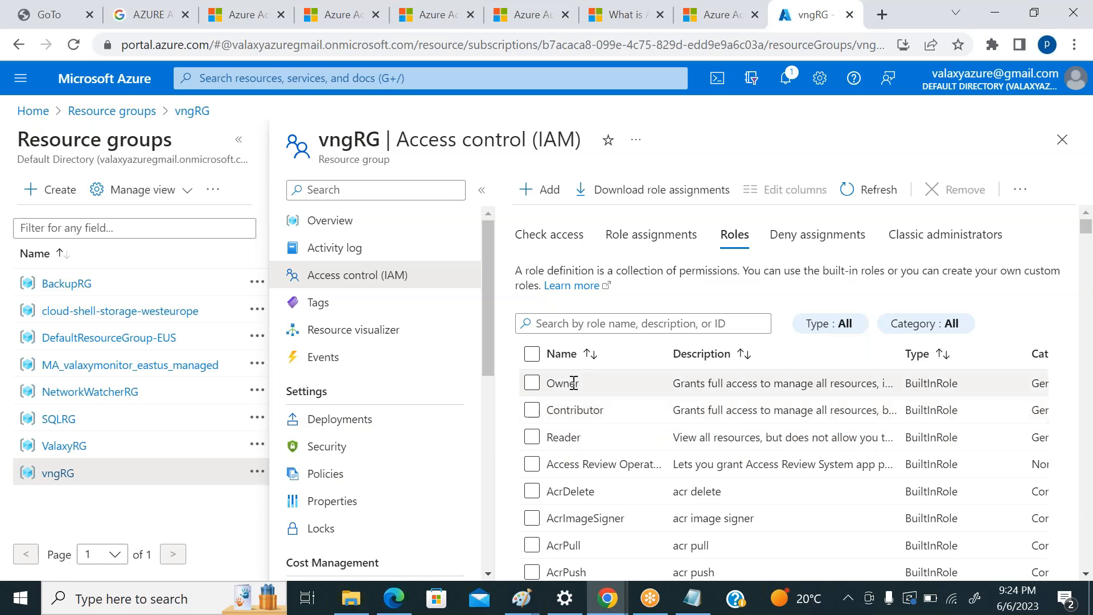
{"action": "scroll", "coordinate": [796, 434], "scroll_direction": "down", "scroll_amount": 15}
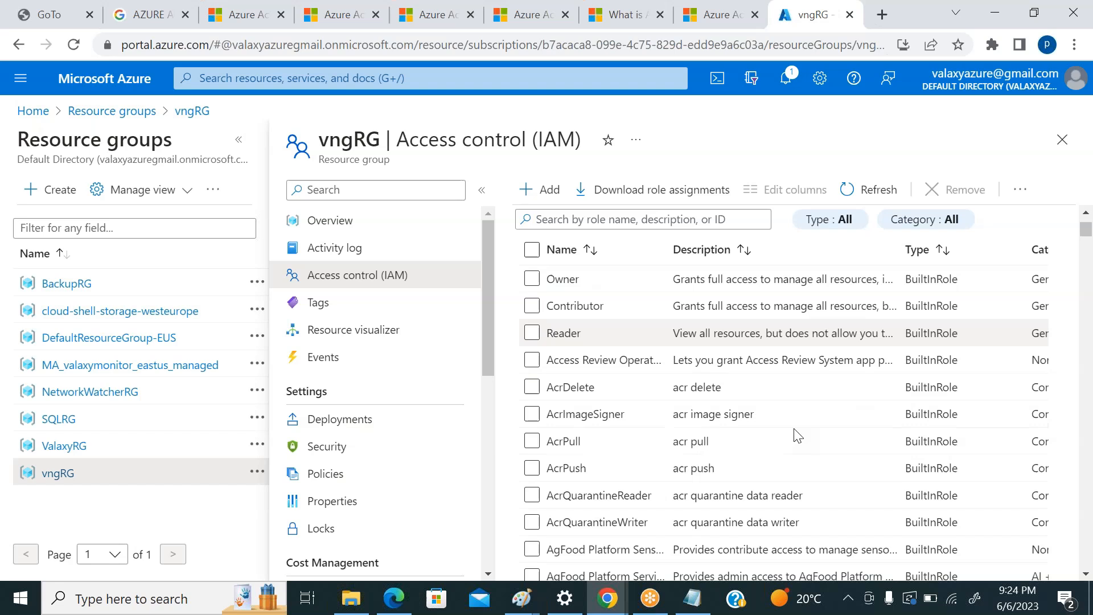
{"action": "scroll", "coordinate": [774, 398], "scroll_direction": "down", "scroll_amount": 5}
{"action": "scroll", "coordinate": [776, 455], "scroll_direction": "up", "scroll_amount": 20}
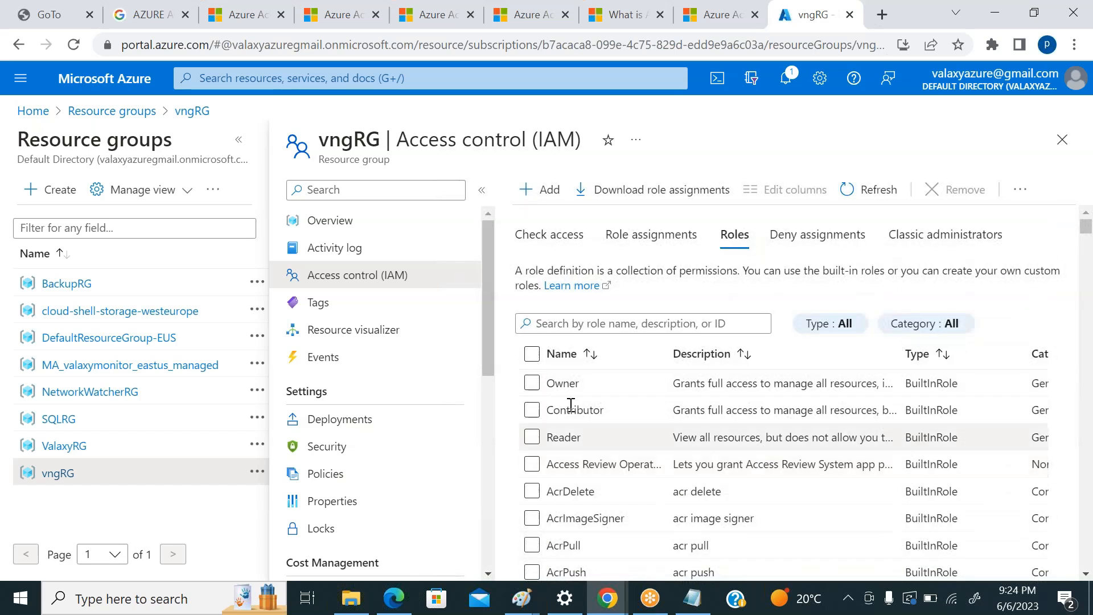
{"action": "left_click", "coordinate": [533, 409]}
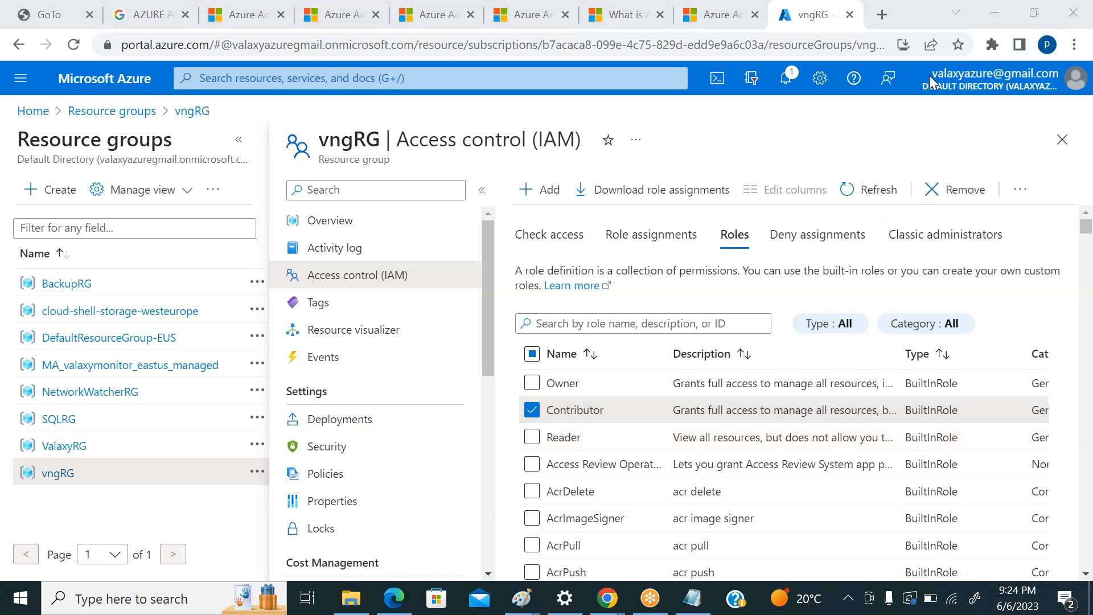
{"action": "scroll", "coordinate": [995, 386], "scroll_direction": "down", "scroll_amount": 10}
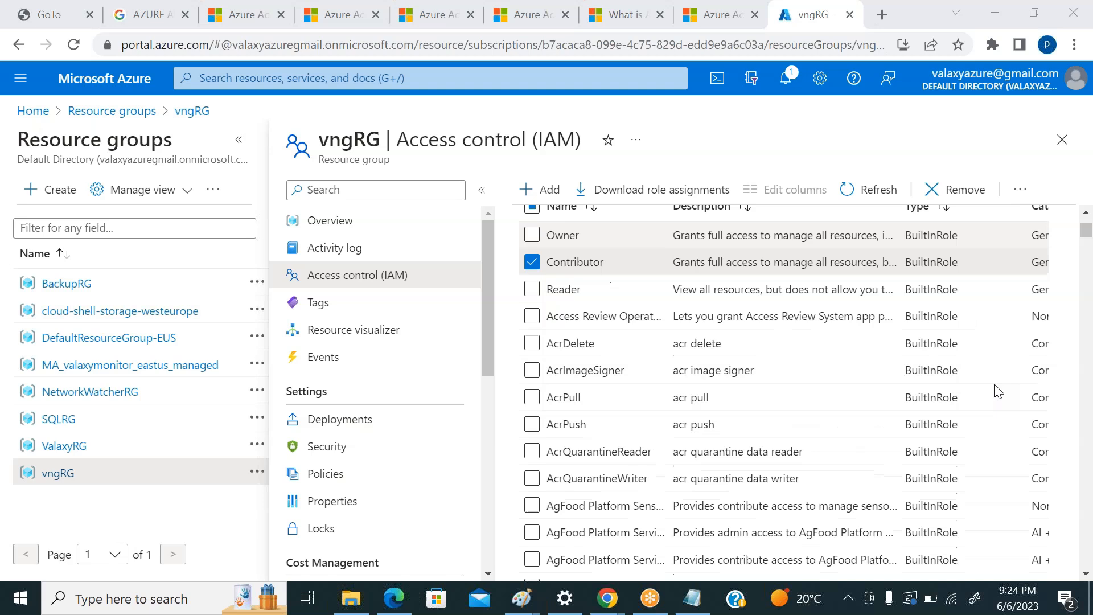
{"action": "scroll", "coordinate": [1085, 251], "scroll_direction": "up", "scroll_amount": 12}
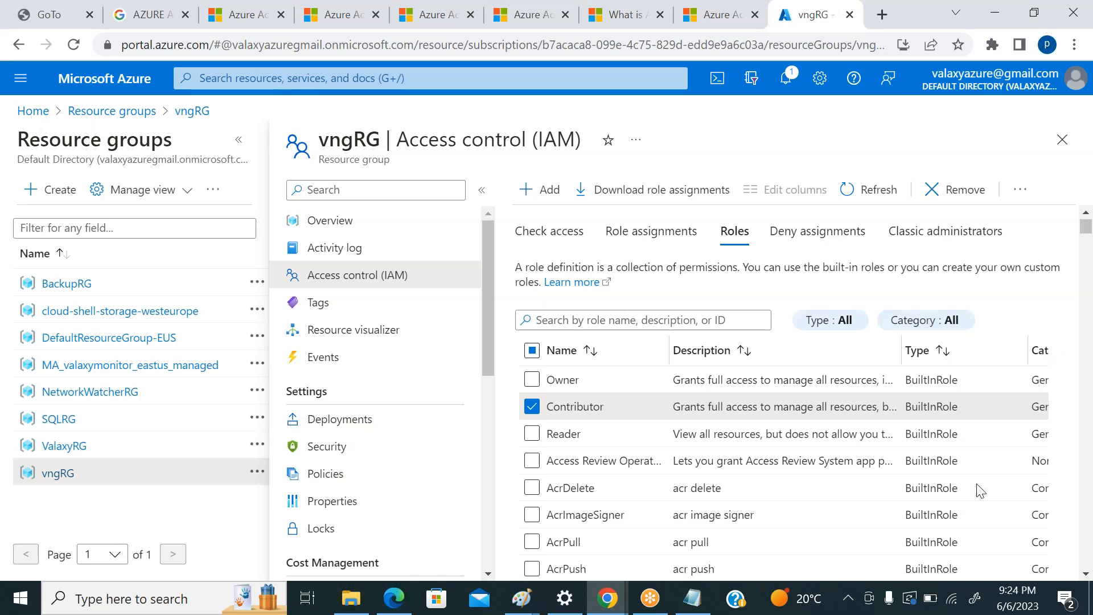
{"action": "scroll", "coordinate": [796, 462], "scroll_direction": "down", "scroll_amount": 8}
{"action": "scroll", "coordinate": [774, 392], "scroll_direction": "up", "scroll_amount": 9}
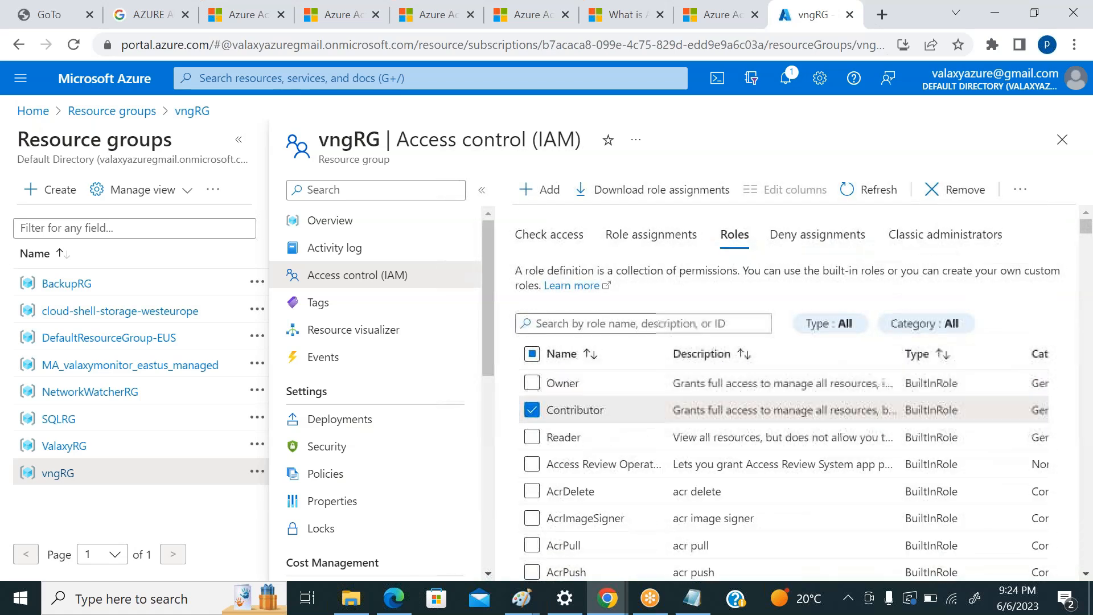
Look through the Check access page of vngRG, and open and close the signed-in account's own access view
{"action": "left_click", "coordinate": [555, 240]}
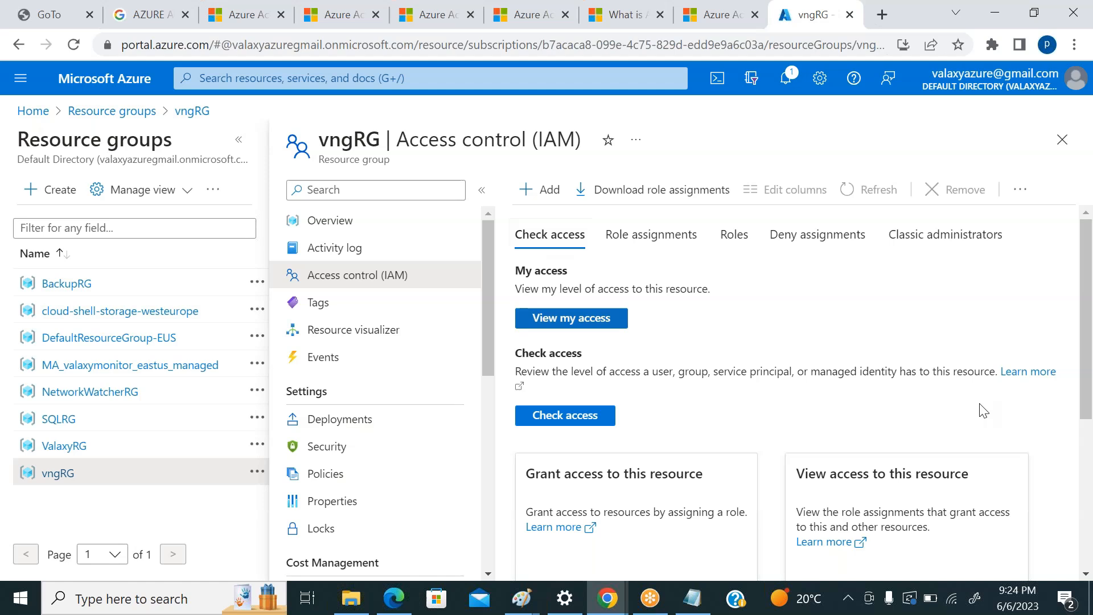
{"action": "scroll", "coordinate": [968, 421], "scroll_direction": "down", "scroll_amount": 4}
{"action": "scroll", "coordinate": [971, 419], "scroll_direction": "up", "scroll_amount": 4}
{"action": "scroll", "coordinate": [971, 422], "scroll_direction": "down", "scroll_amount": 4}
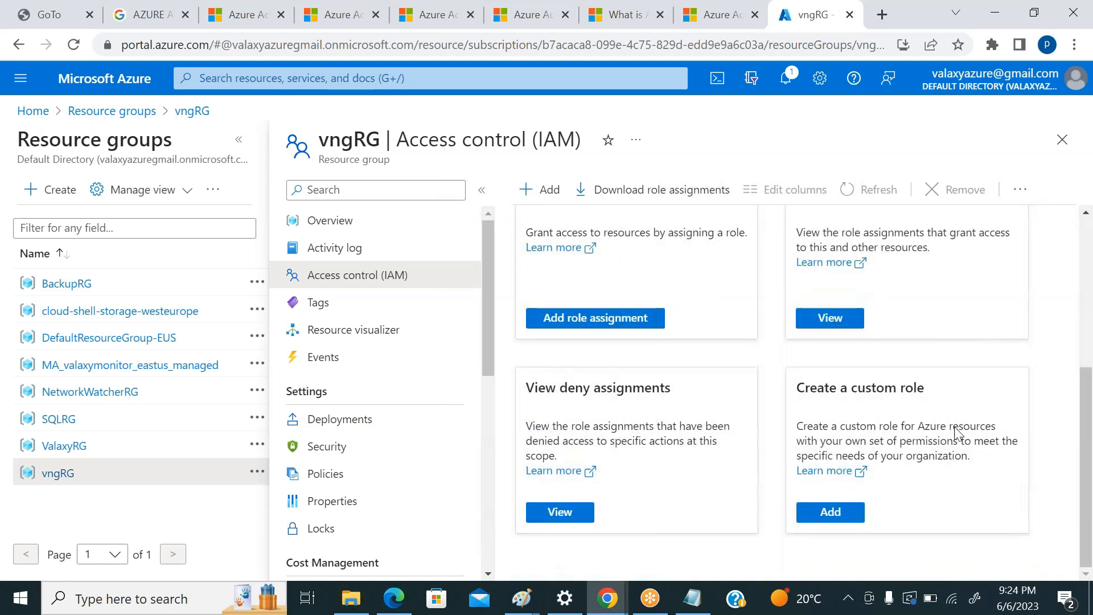
{"action": "scroll", "coordinate": [956, 433], "scroll_direction": "up", "scroll_amount": 4}
{"action": "left_click", "coordinate": [575, 319]}
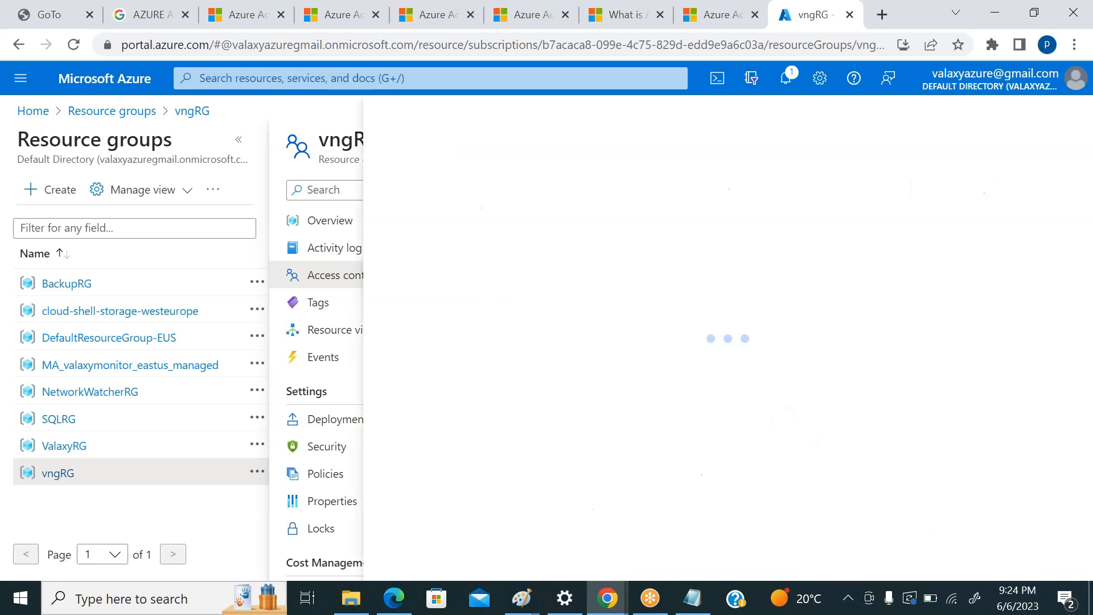
{"action": "left_click", "coordinate": [1061, 116]}
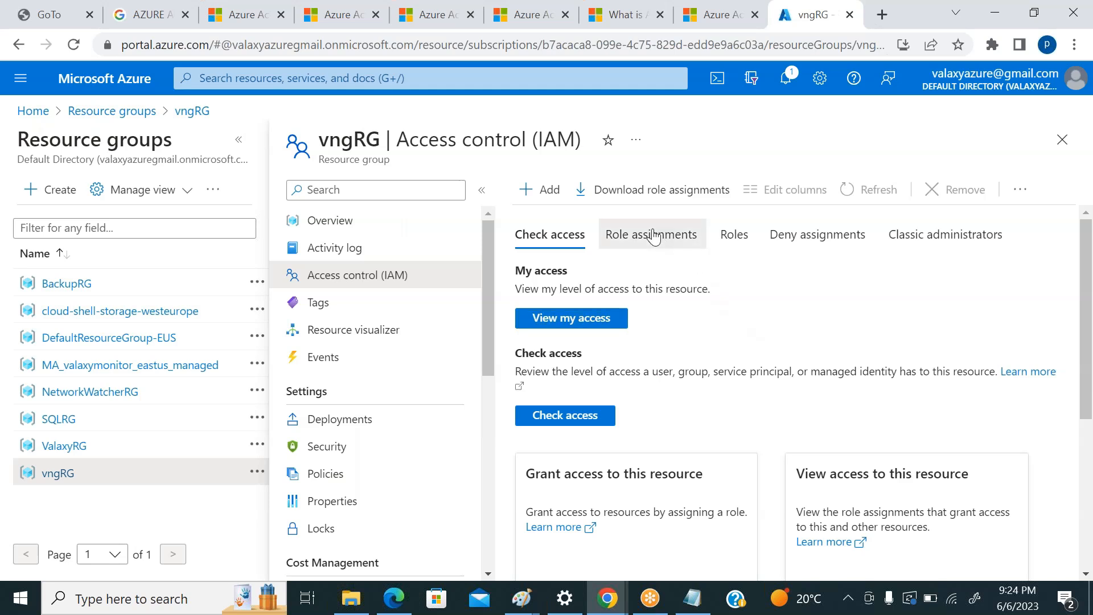
Start a new role assignment on vngRG from its role assignments and choose the privileged administrator role Contributor
{"action": "left_click", "coordinate": [653, 236]}
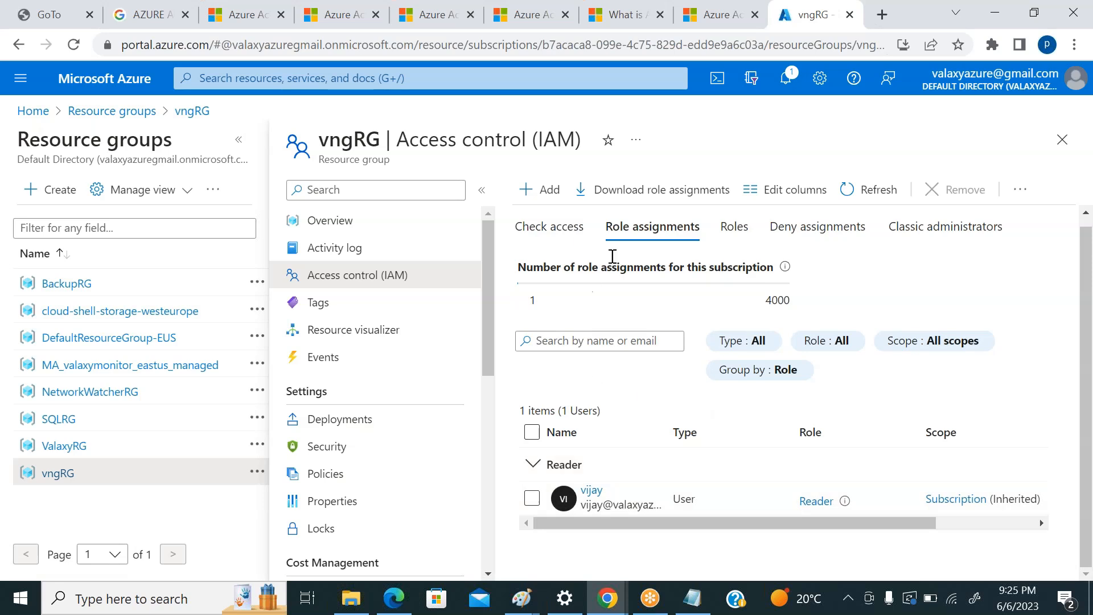
{"action": "left_click", "coordinate": [548, 192]}
{"action": "left_click", "coordinate": [571, 223]}
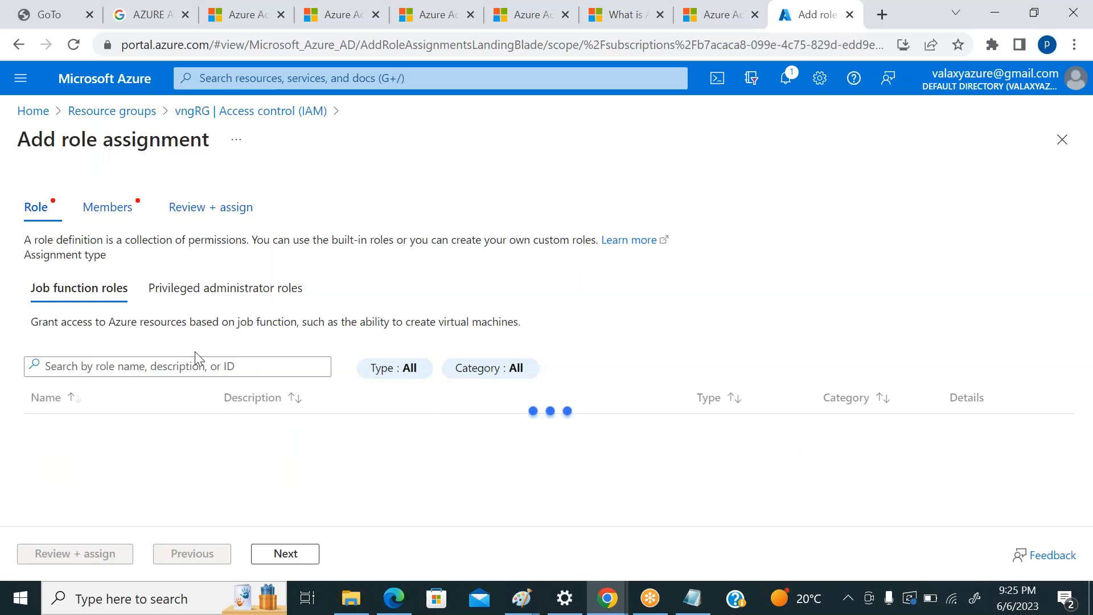
{"action": "left_click", "coordinate": [182, 367]}
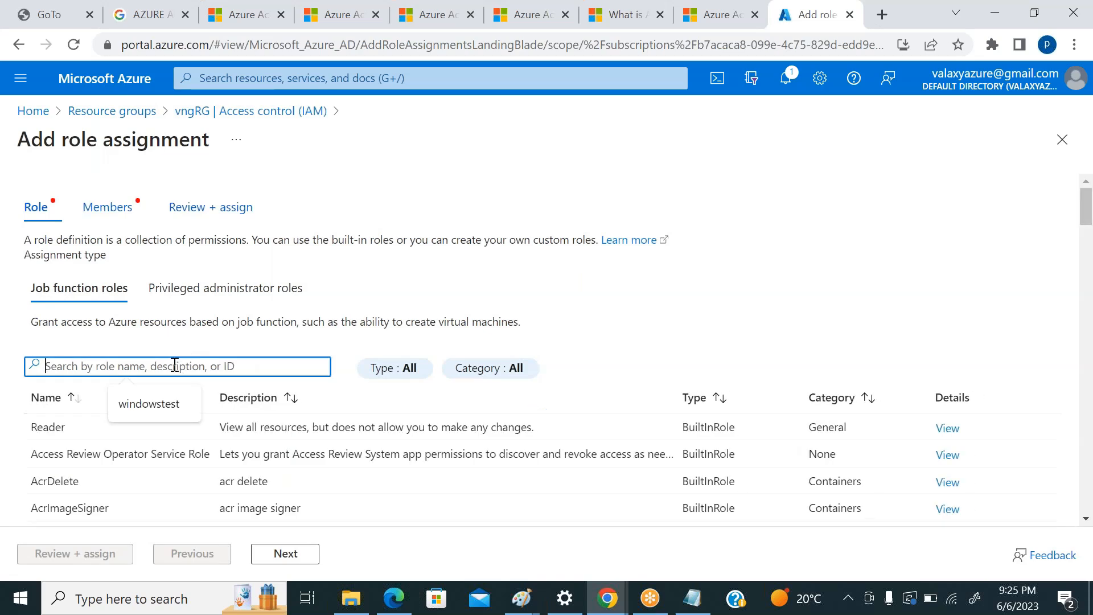
{"action": "scroll", "coordinate": [199, 472], "scroll_direction": "down", "scroll_amount": 8}
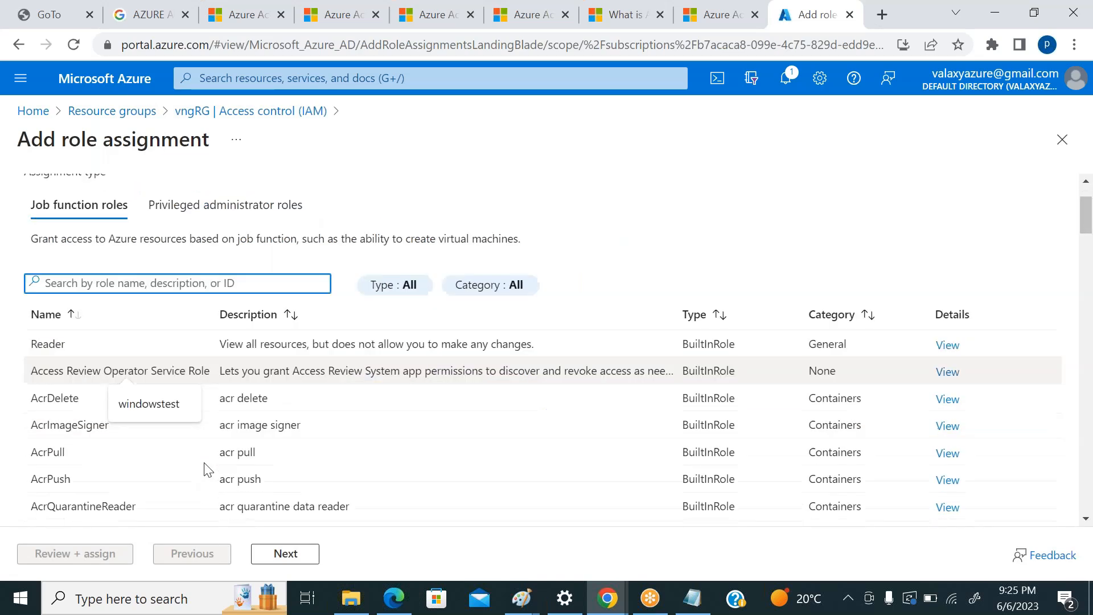
{"action": "scroll", "coordinate": [127, 380], "scroll_direction": "up", "scroll_amount": 8}
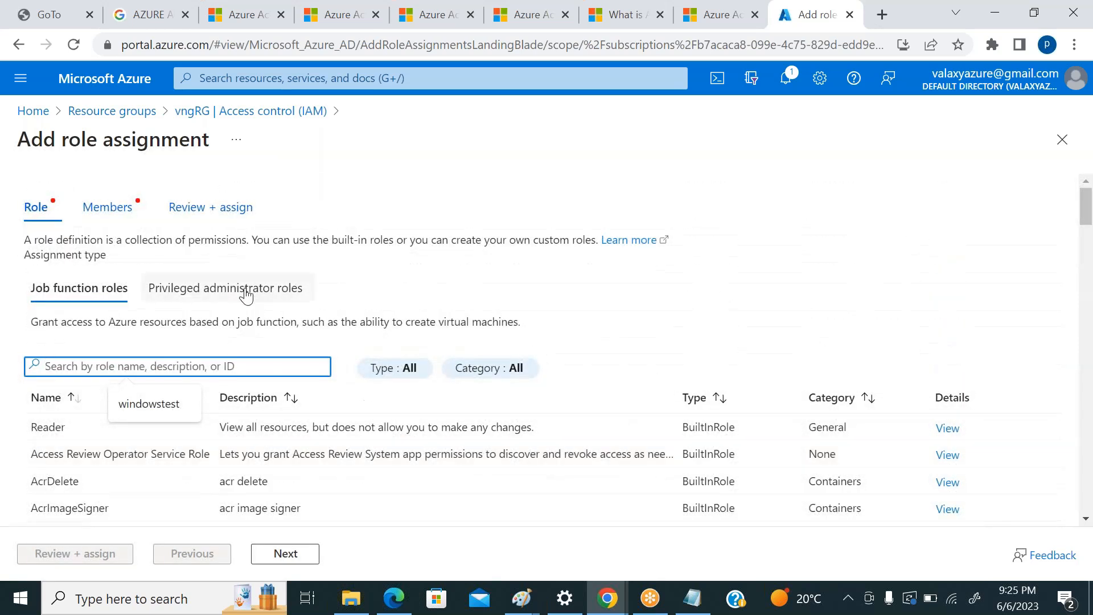
{"action": "left_click", "coordinate": [244, 288]}
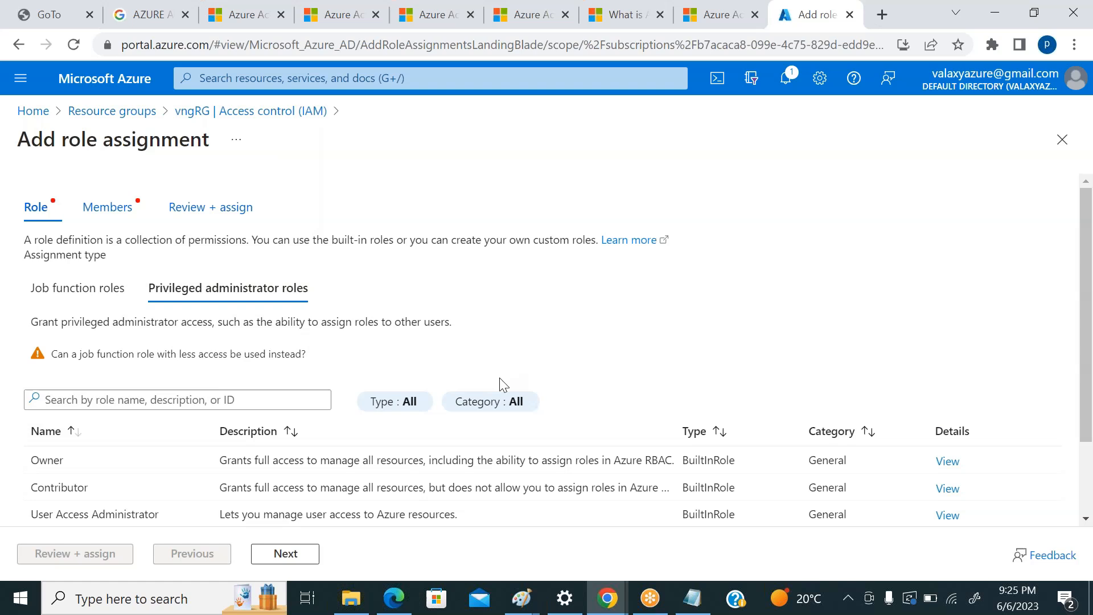
{"action": "scroll", "coordinate": [341, 399], "scroll_direction": "down", "scroll_amount": 2}
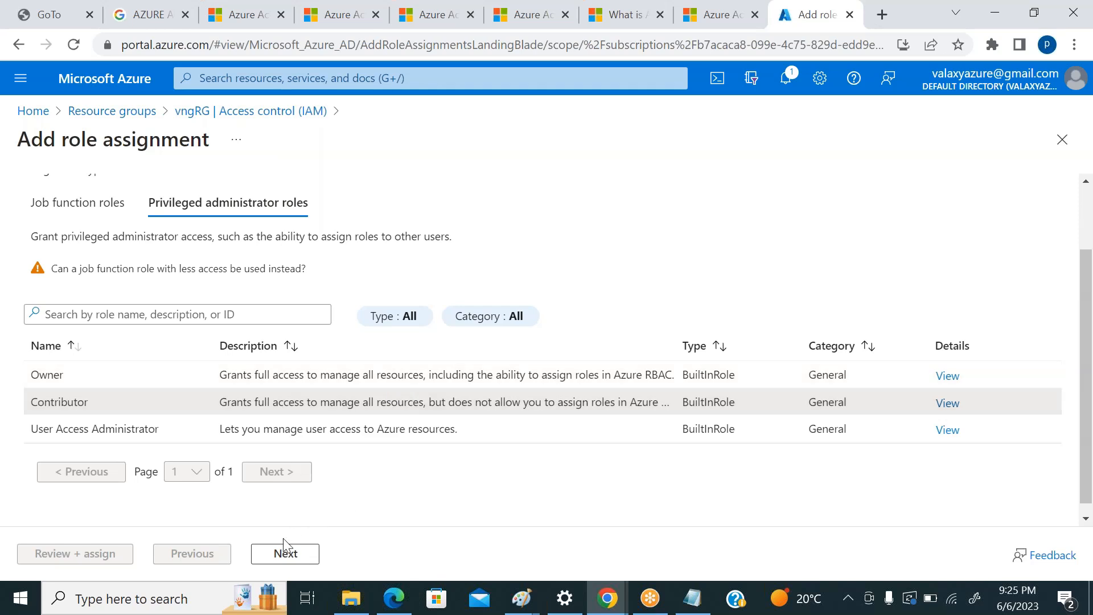
{"action": "left_click", "coordinate": [300, 556]}
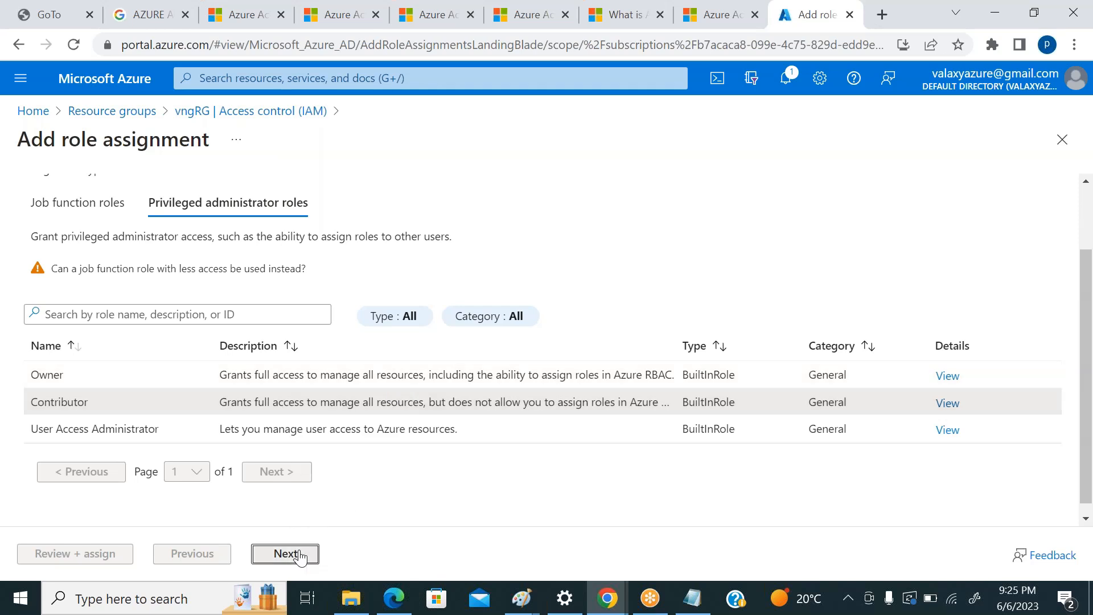
Select the existing Reader user as the member and assign the Contributor role on vngRG
{"action": "left_click", "coordinate": [204, 347]}
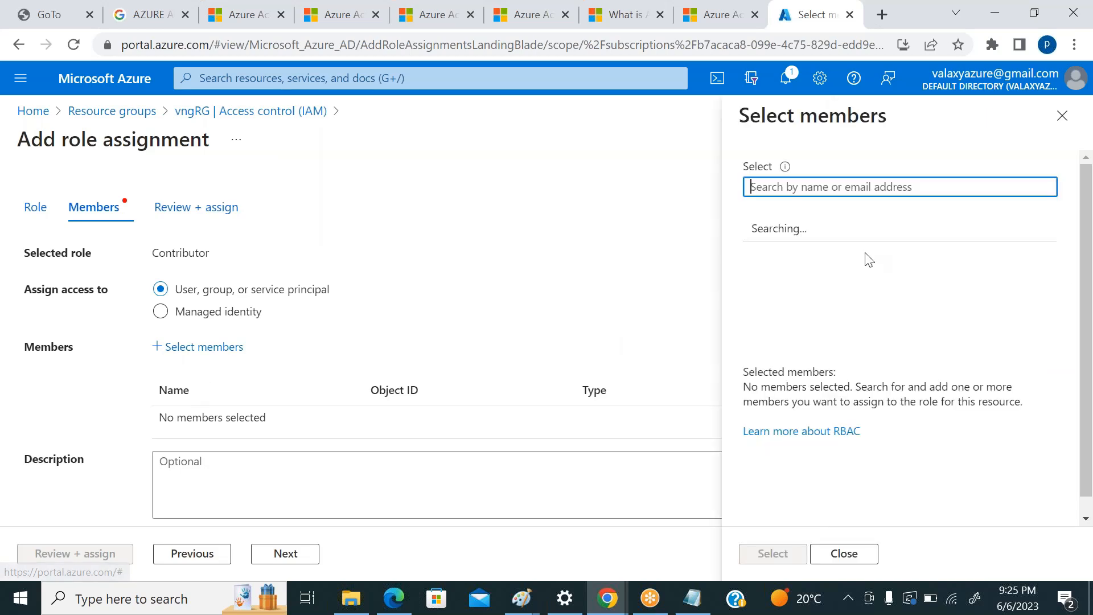
{"action": "left_click", "coordinate": [831, 285]}
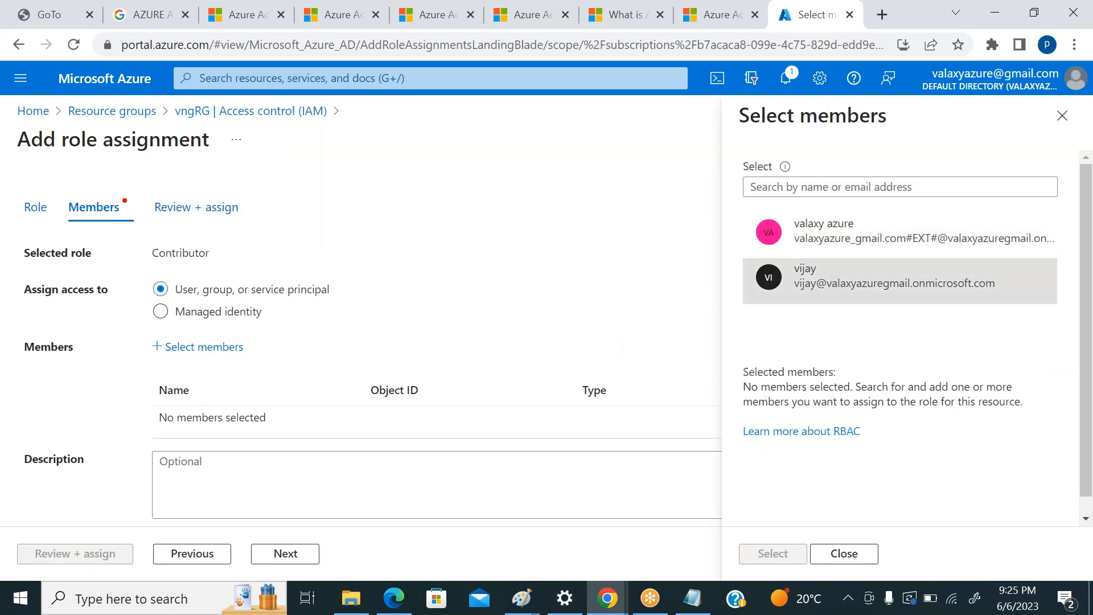
{"action": "left_click", "coordinate": [775, 552]}
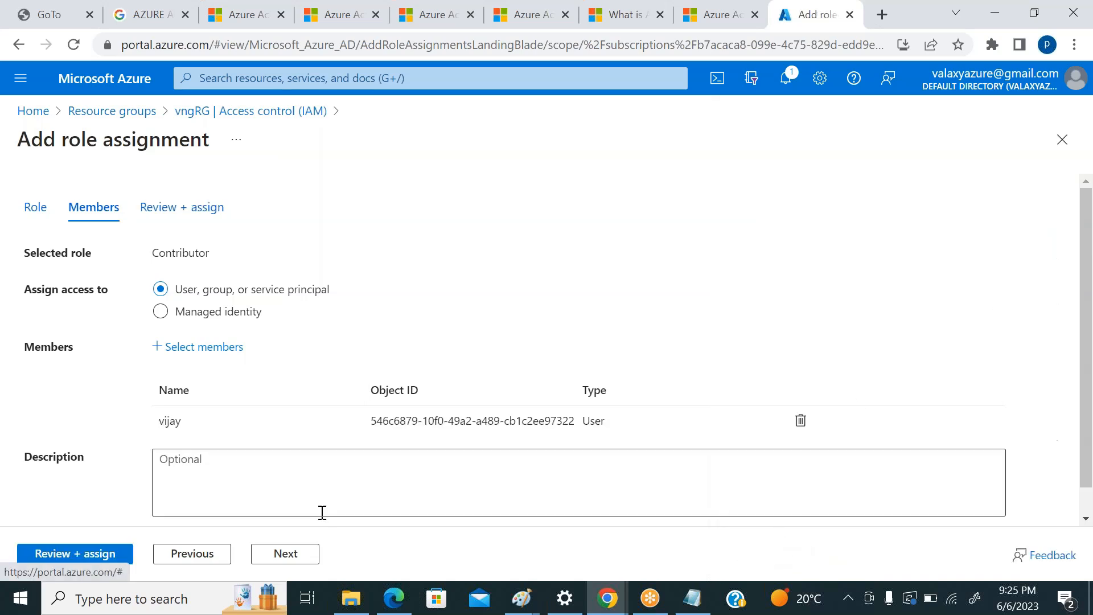
{"action": "left_click", "coordinate": [284, 553]}
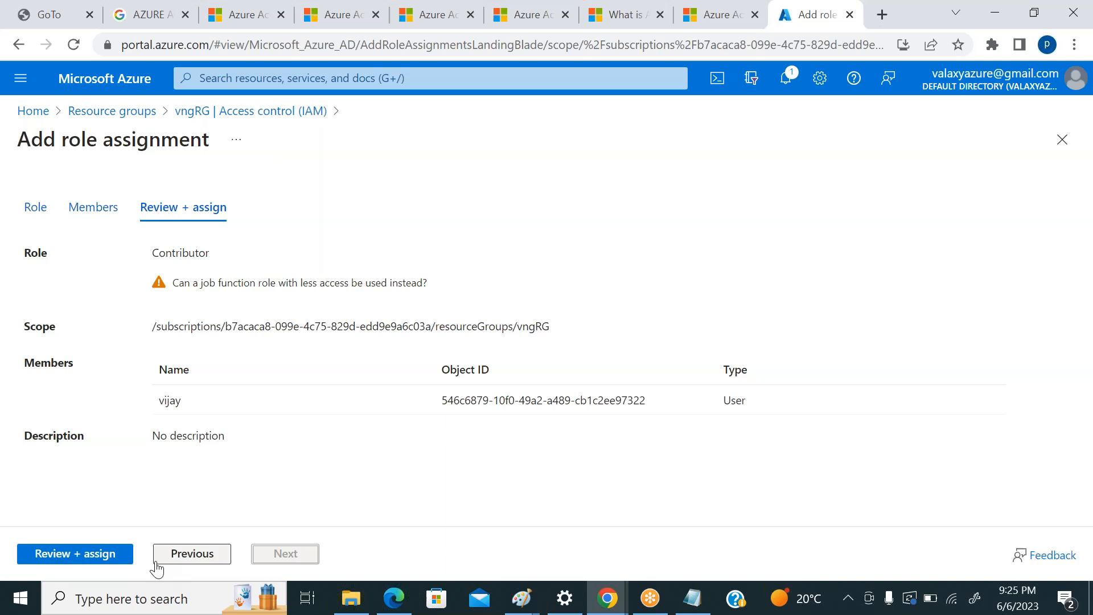
{"action": "left_click", "coordinate": [112, 554]}
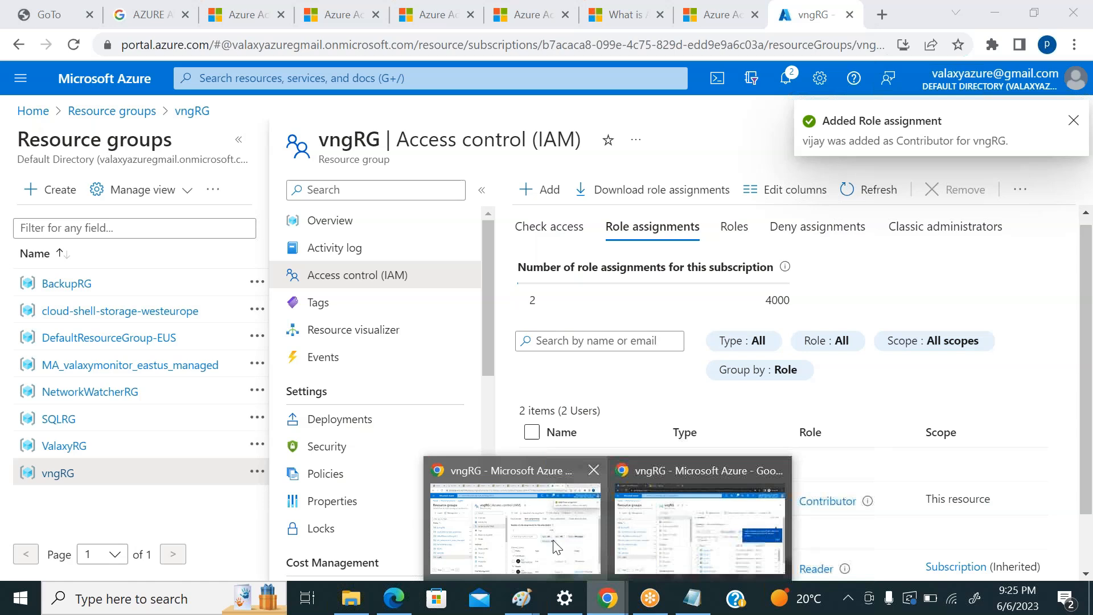
Switch to the Incognito window signed in as the test user and reload the vngRG page
{"action": "mouse_move", "coordinate": [607, 598]}
{"action": "left_click", "coordinate": [682, 535]}
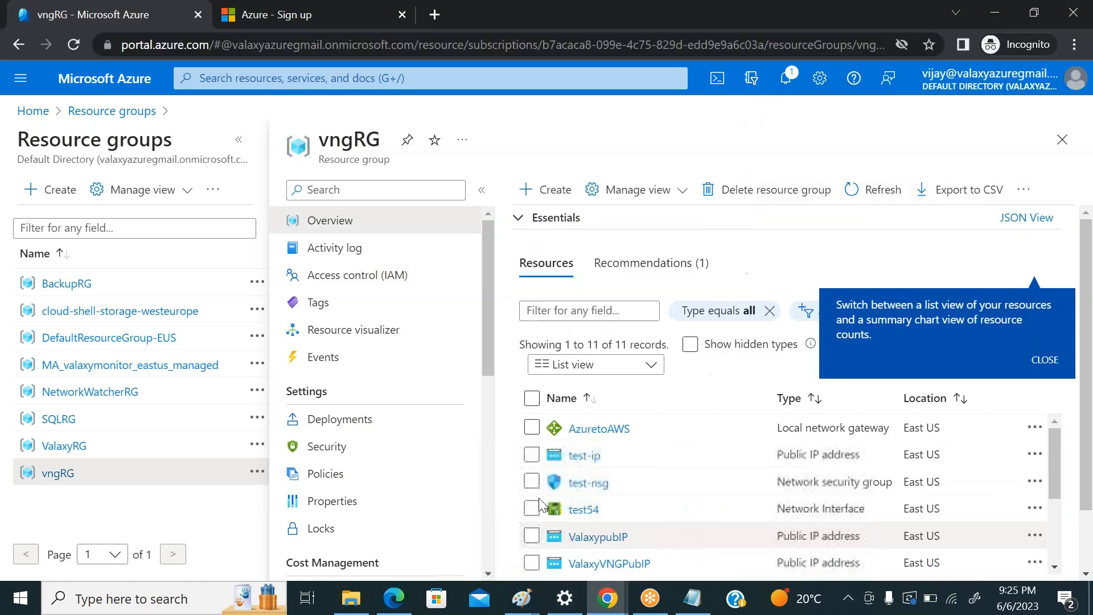
{"action": "left_click", "coordinate": [322, 48]}
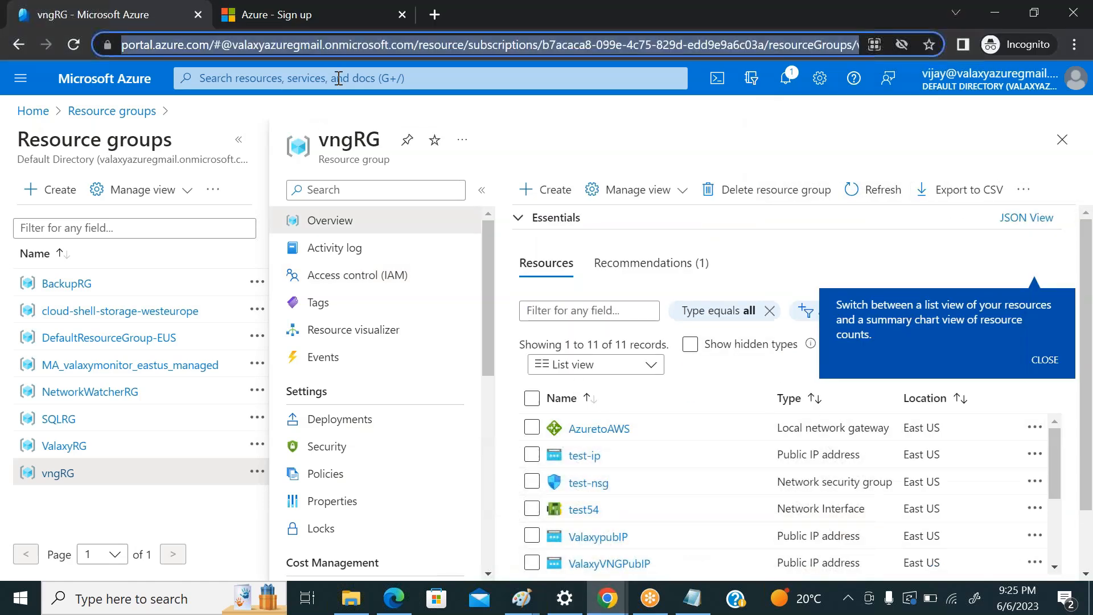
{"action": "key", "text": "Return"}
Return to the administrator's browser window, examine the role assignments of vngRG and check the notifications
{"action": "key", "text": "alt+Tab"}
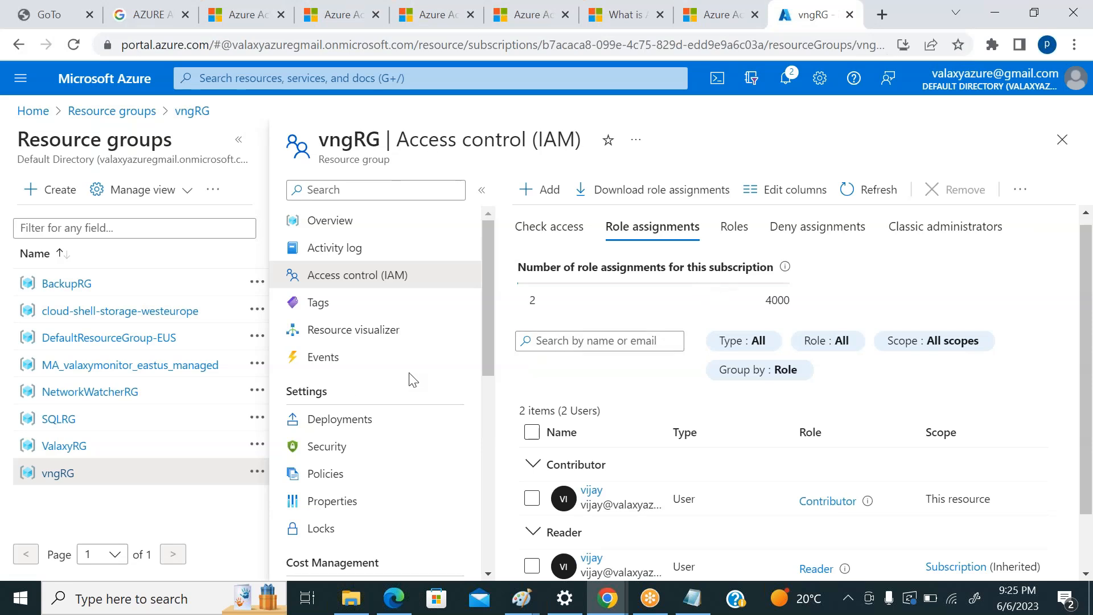
{"action": "scroll", "coordinate": [405, 305], "scroll_direction": "down", "scroll_amount": 4}
{"action": "scroll", "coordinate": [421, 318], "scroll_direction": "up", "scroll_amount": 4}
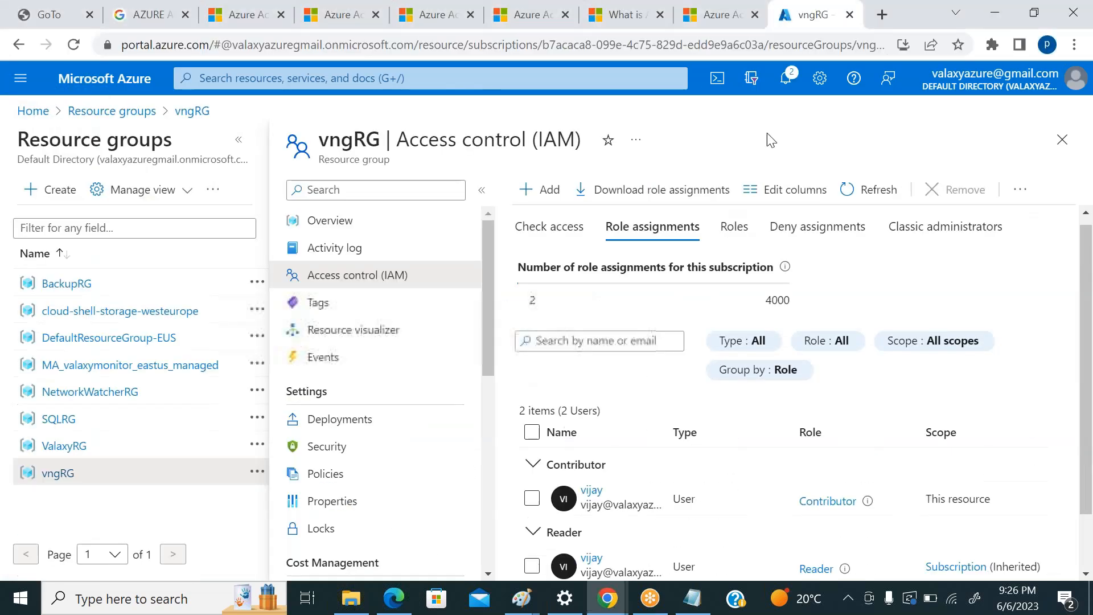
{"action": "left_click", "coordinate": [787, 77]}
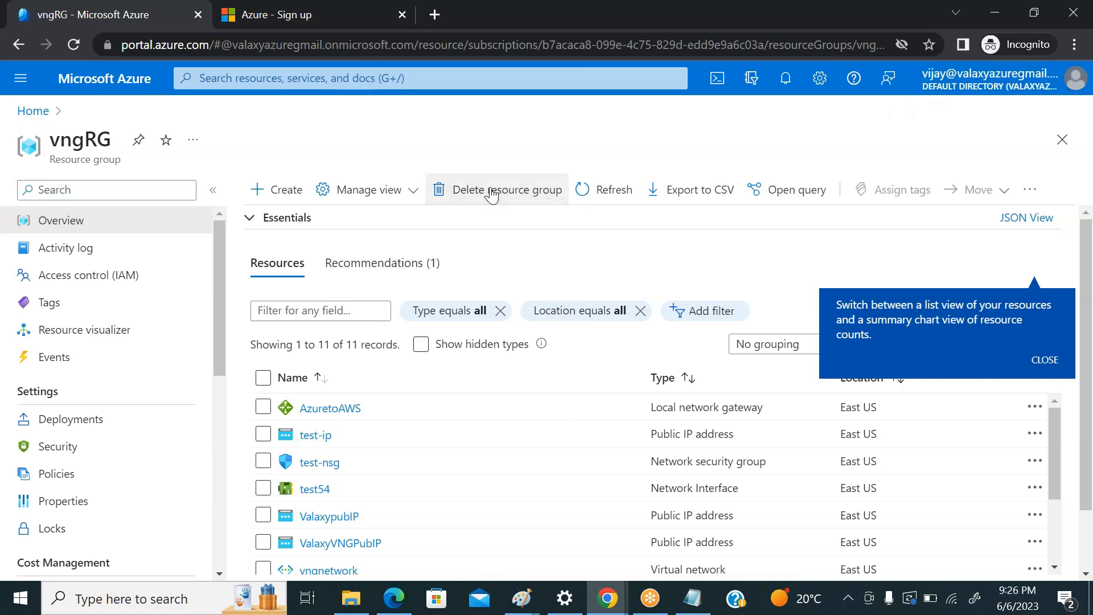
Delete the resource group vngRG with all its dependent resources as the test user, entering vngRG as the confirmation name
{"action": "left_click", "coordinate": [492, 191]}
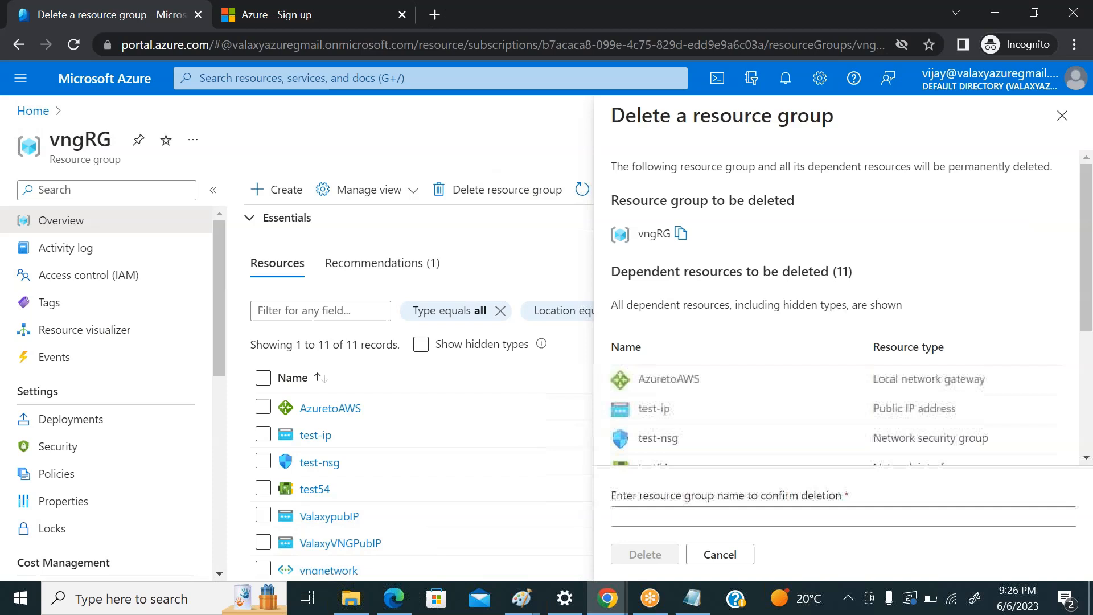
{"action": "scroll", "coordinate": [782, 344], "scroll_direction": "down", "scroll_amount": 2}
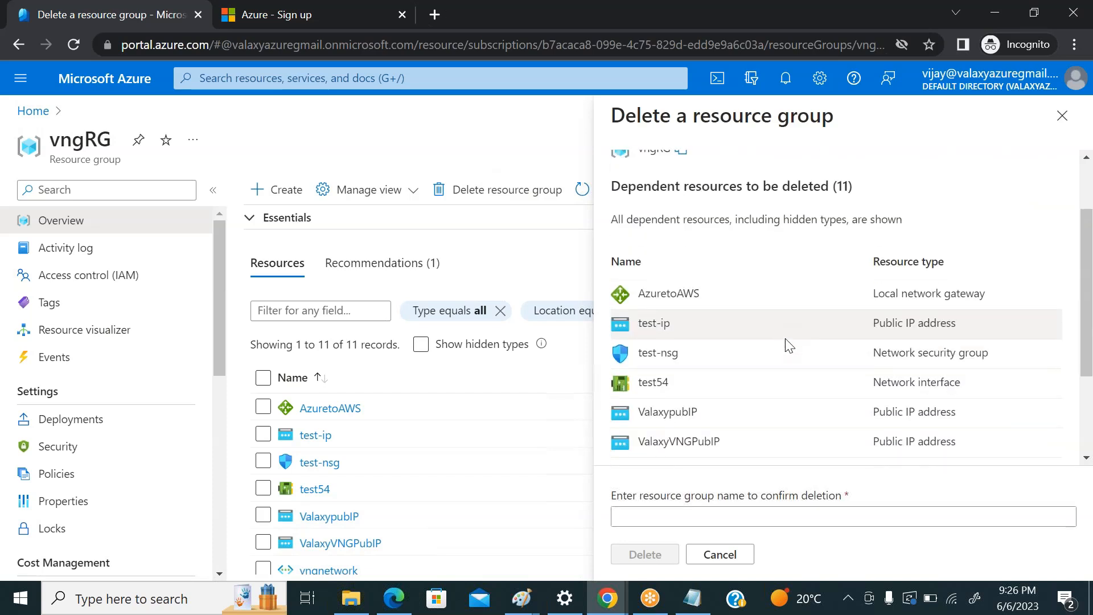
{"action": "scroll", "coordinate": [785, 342], "scroll_direction": "down", "scroll_amount": 3}
{"action": "scroll", "coordinate": [789, 345], "scroll_direction": "up", "scroll_amount": 5}
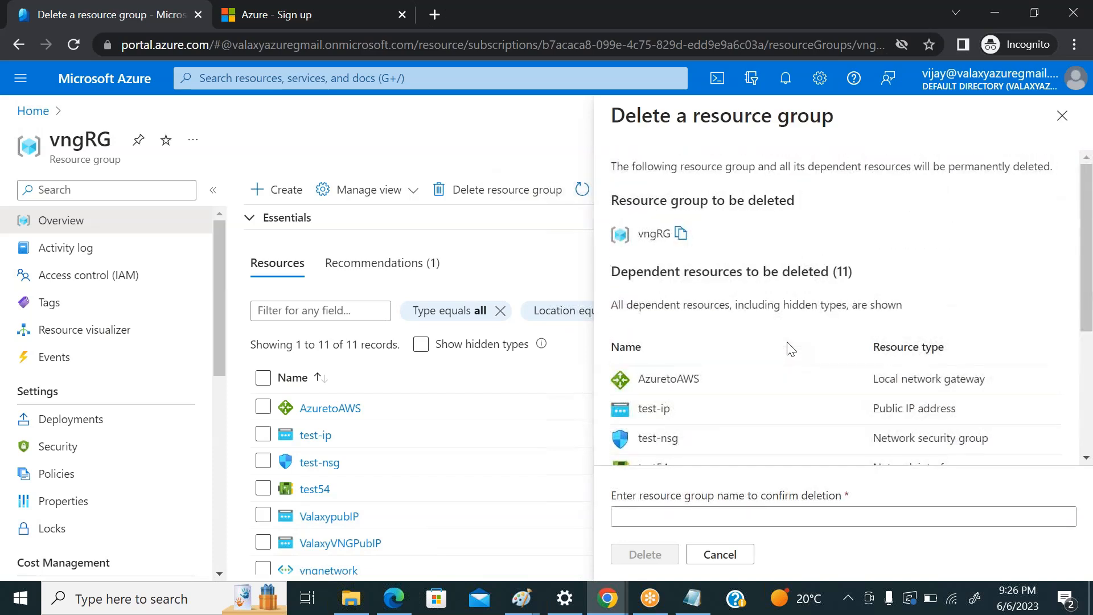
{"action": "scroll", "coordinate": [790, 348], "scroll_direction": "down", "scroll_amount": 4}
{"action": "left_click", "coordinate": [694, 517]}
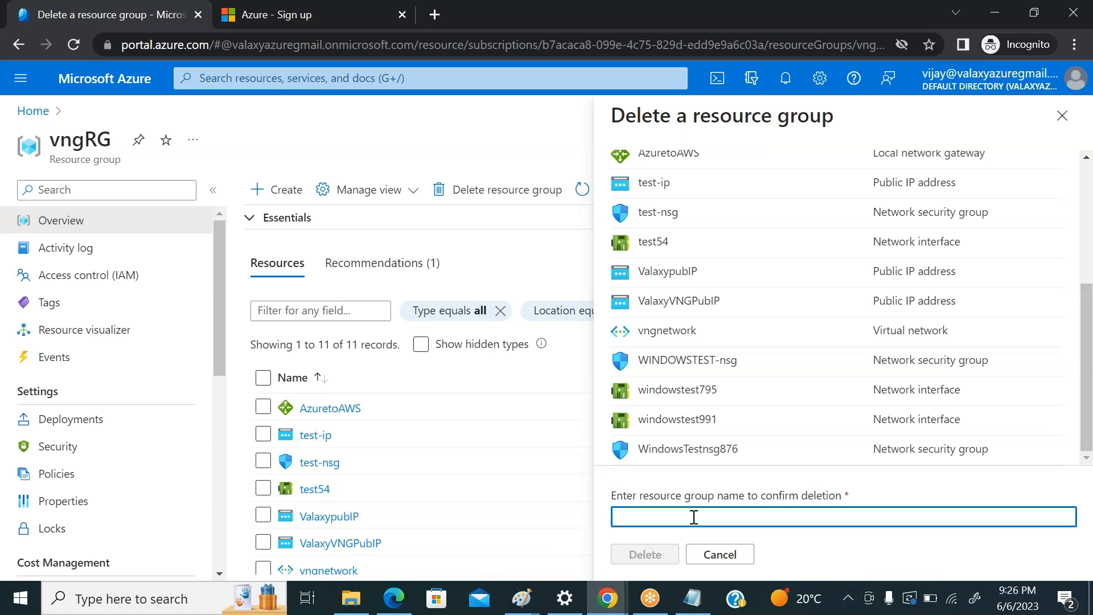
{"action": "type", "text": "vngRG"}
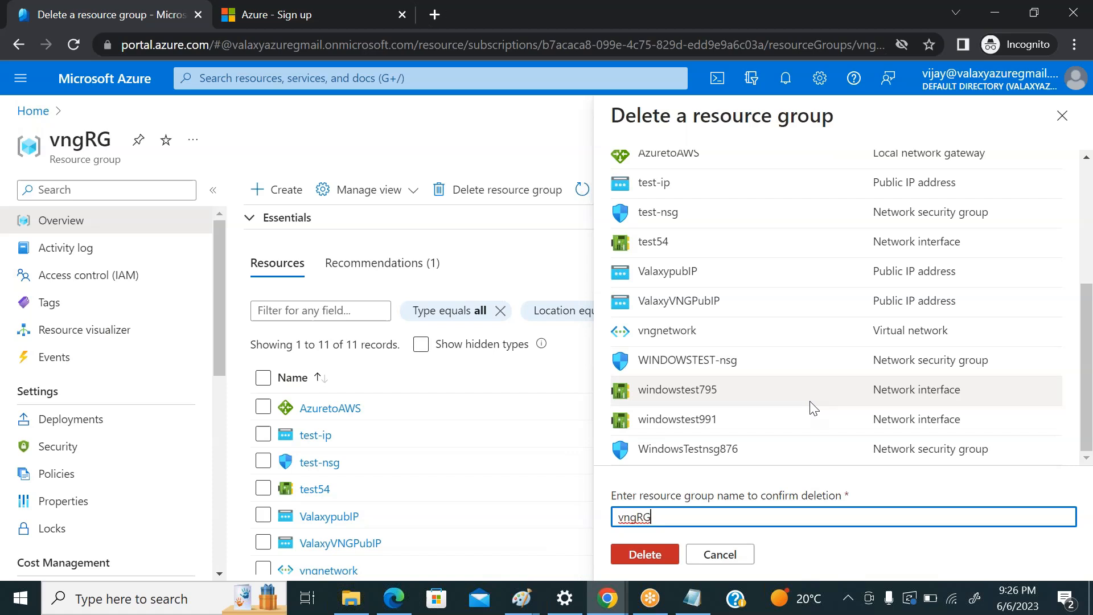
{"action": "left_click", "coordinate": [630, 549]}
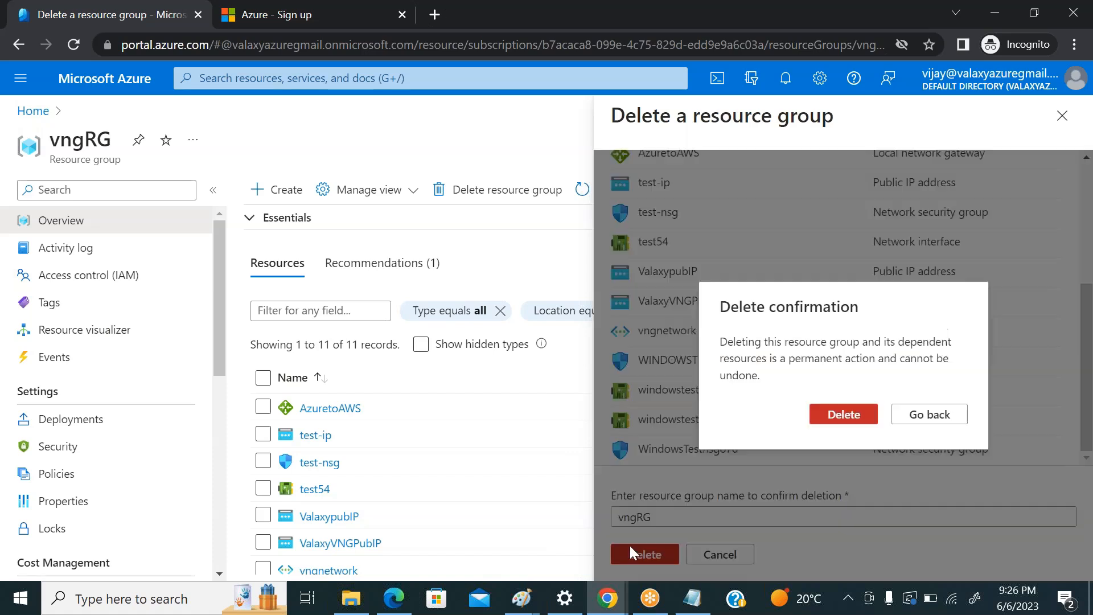
{"action": "left_click", "coordinate": [839, 416]}
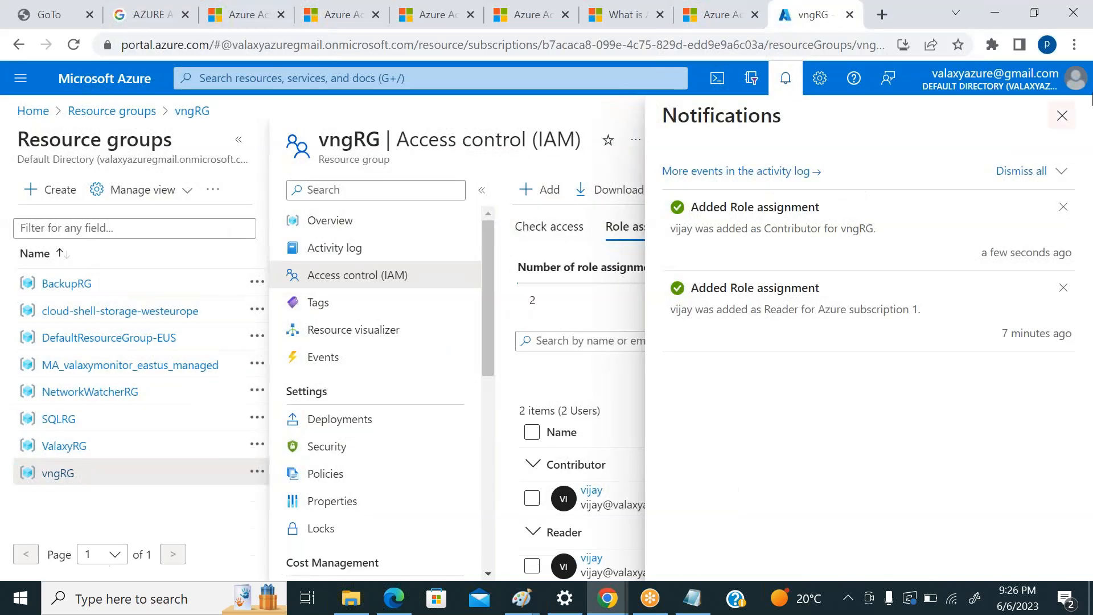
Close the notifications in the administrator's window, return to the resource groups list and refresh it to check for vngRG
{"action": "left_click", "coordinate": [1061, 116]}
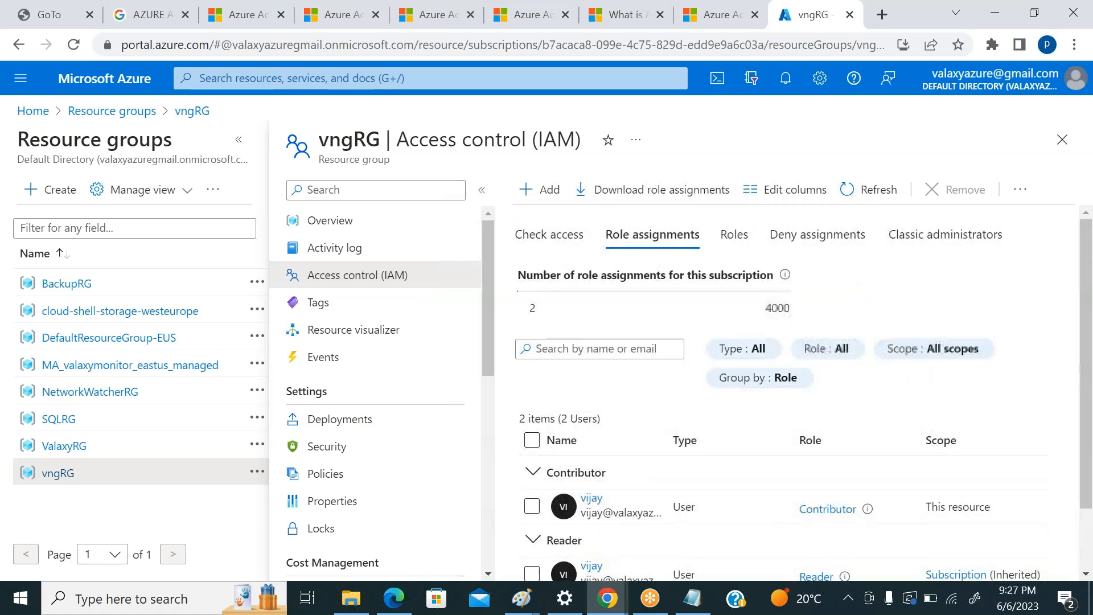
{"action": "left_click", "coordinate": [540, 191]}
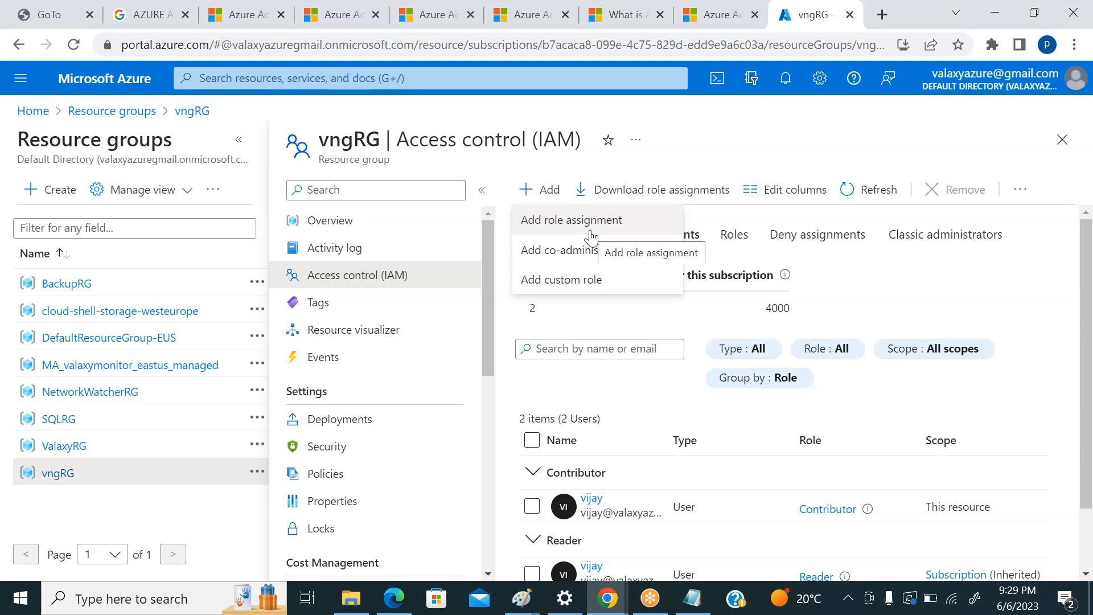
{"action": "left_click", "coordinate": [118, 112]}
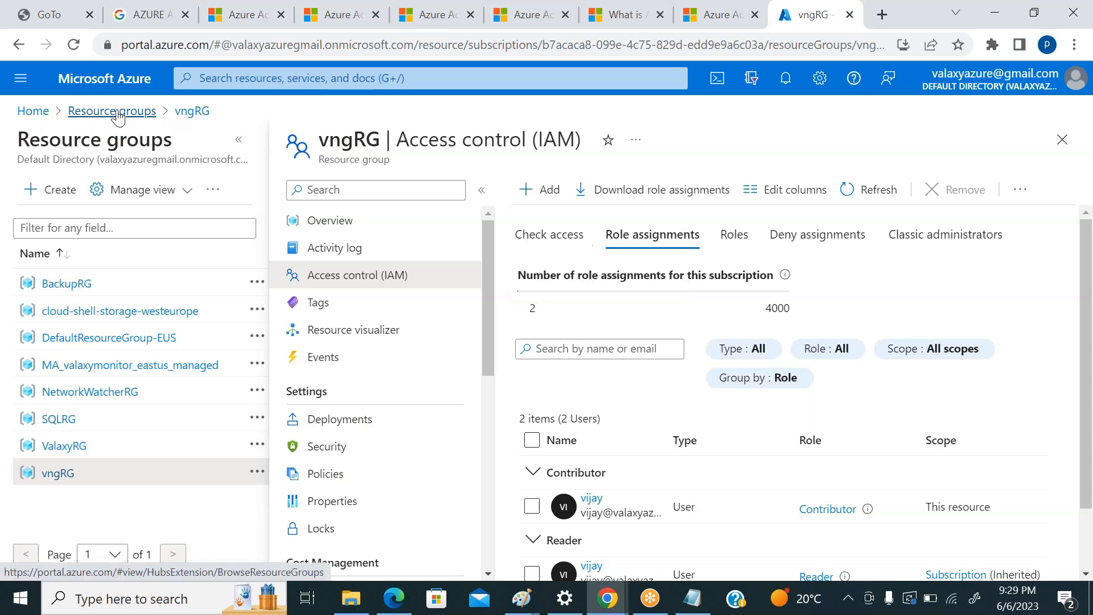
{"action": "left_click", "coordinate": [118, 112]}
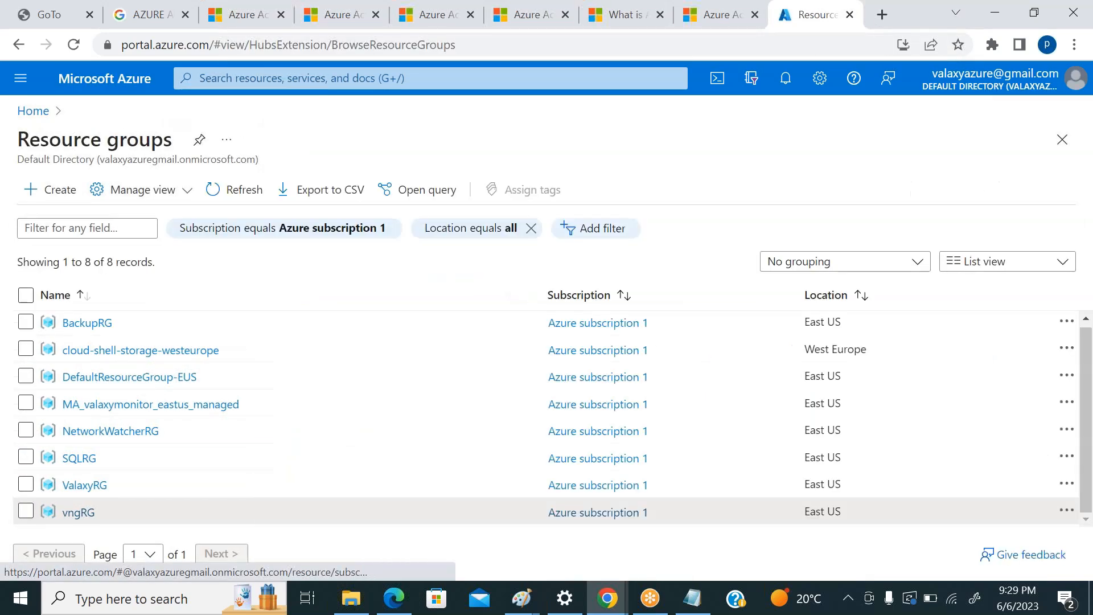
{"action": "left_click", "coordinate": [234, 191]}
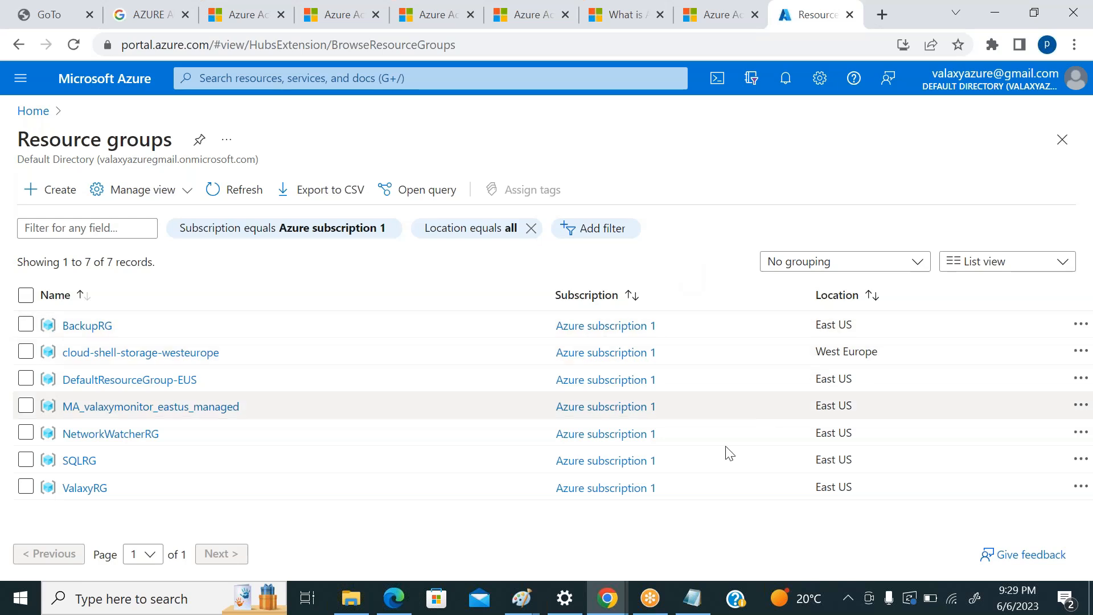
Switch to the Paint drawing that shows the AD domain controller and Azure portal diagram
{"action": "mouse_move", "coordinate": [522, 597]}
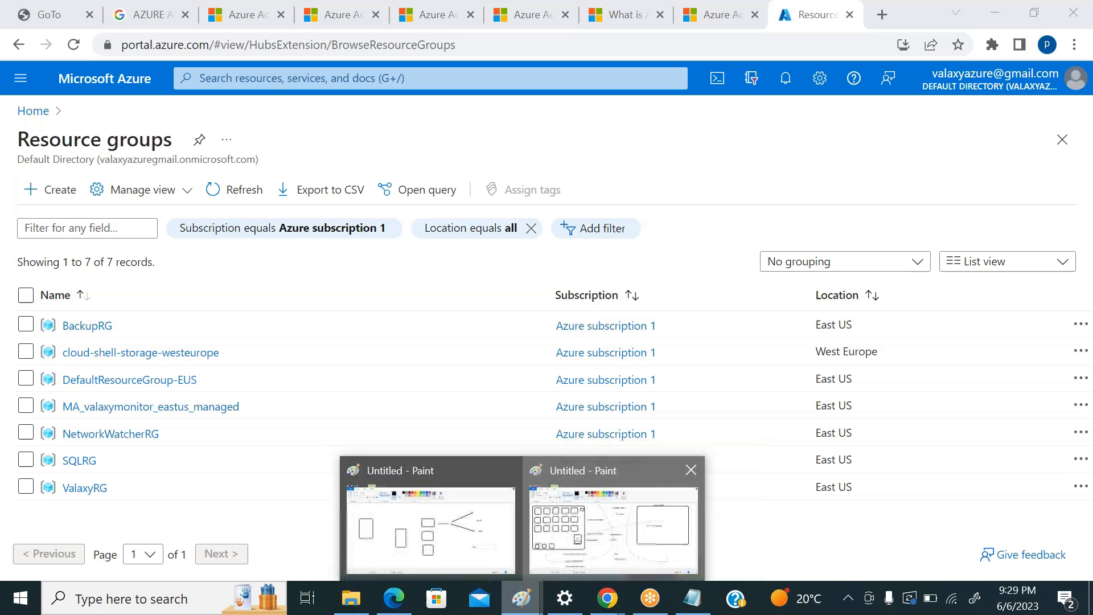
{"action": "left_click", "coordinate": [768, 524]}
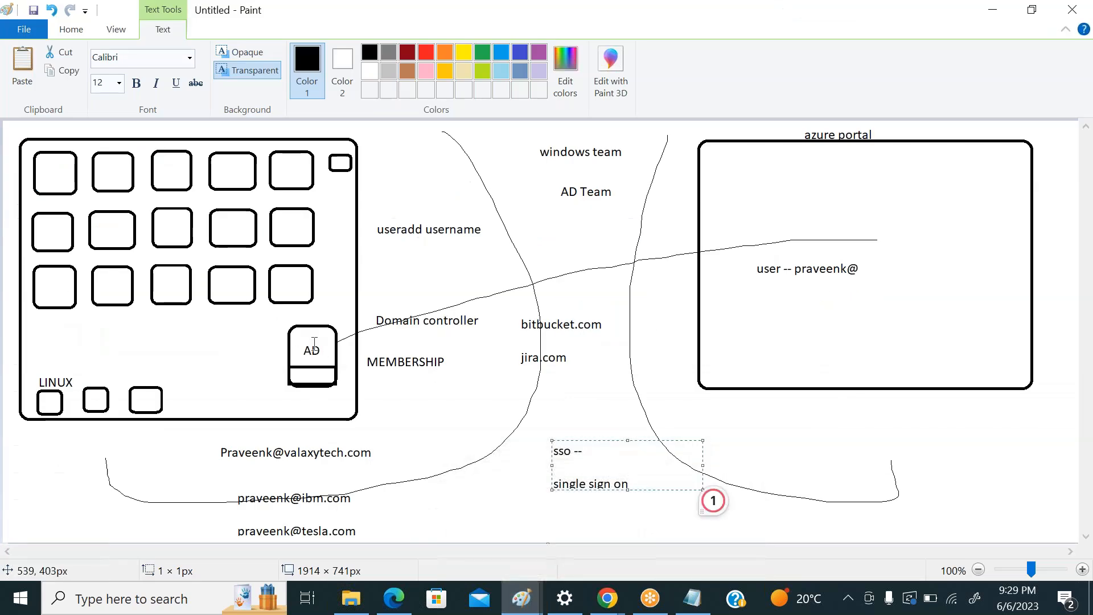